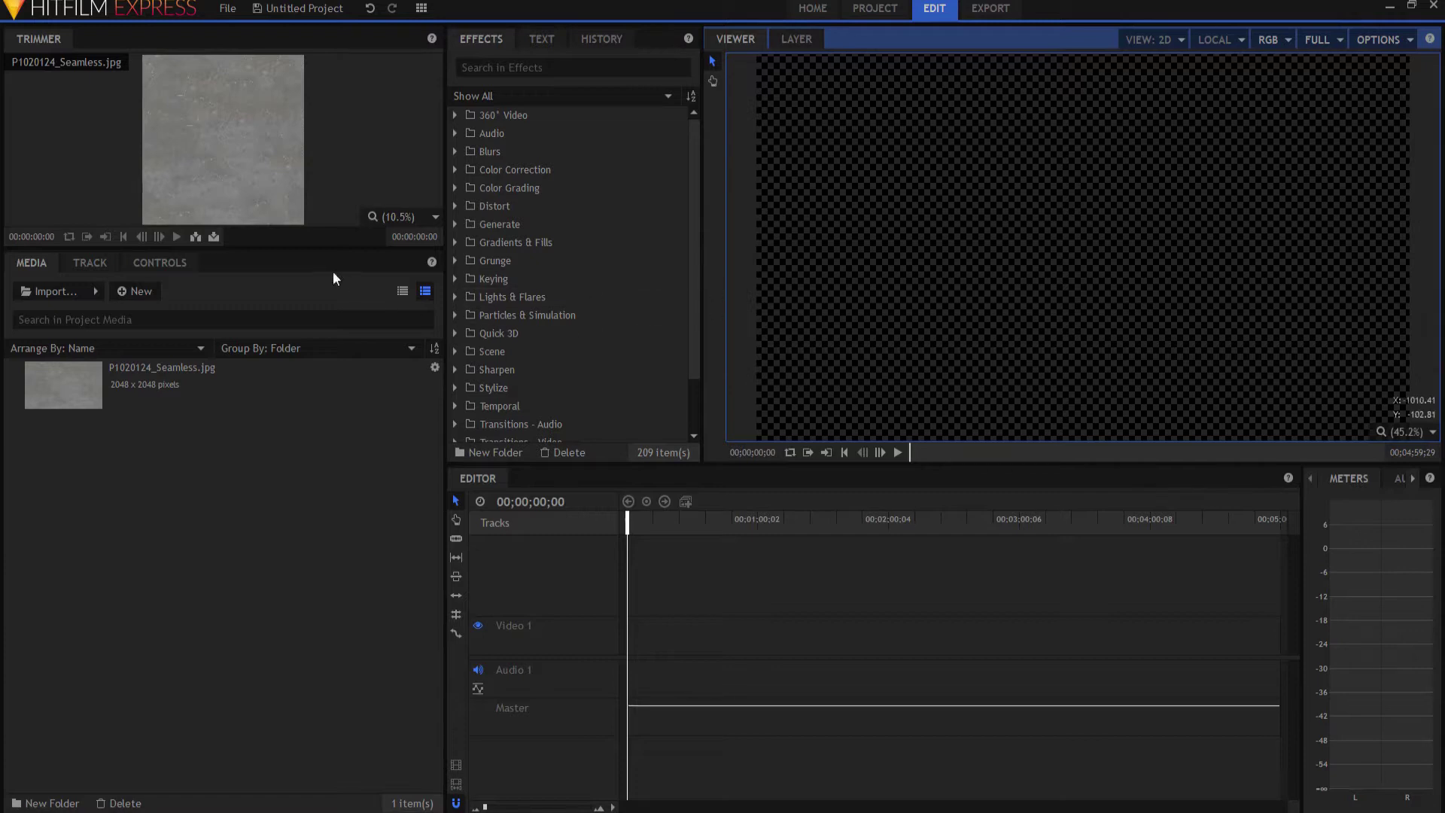
# Create a new composite shot lasting 00;00;05;00 and name it Text.
pyautogui.click(140, 293)
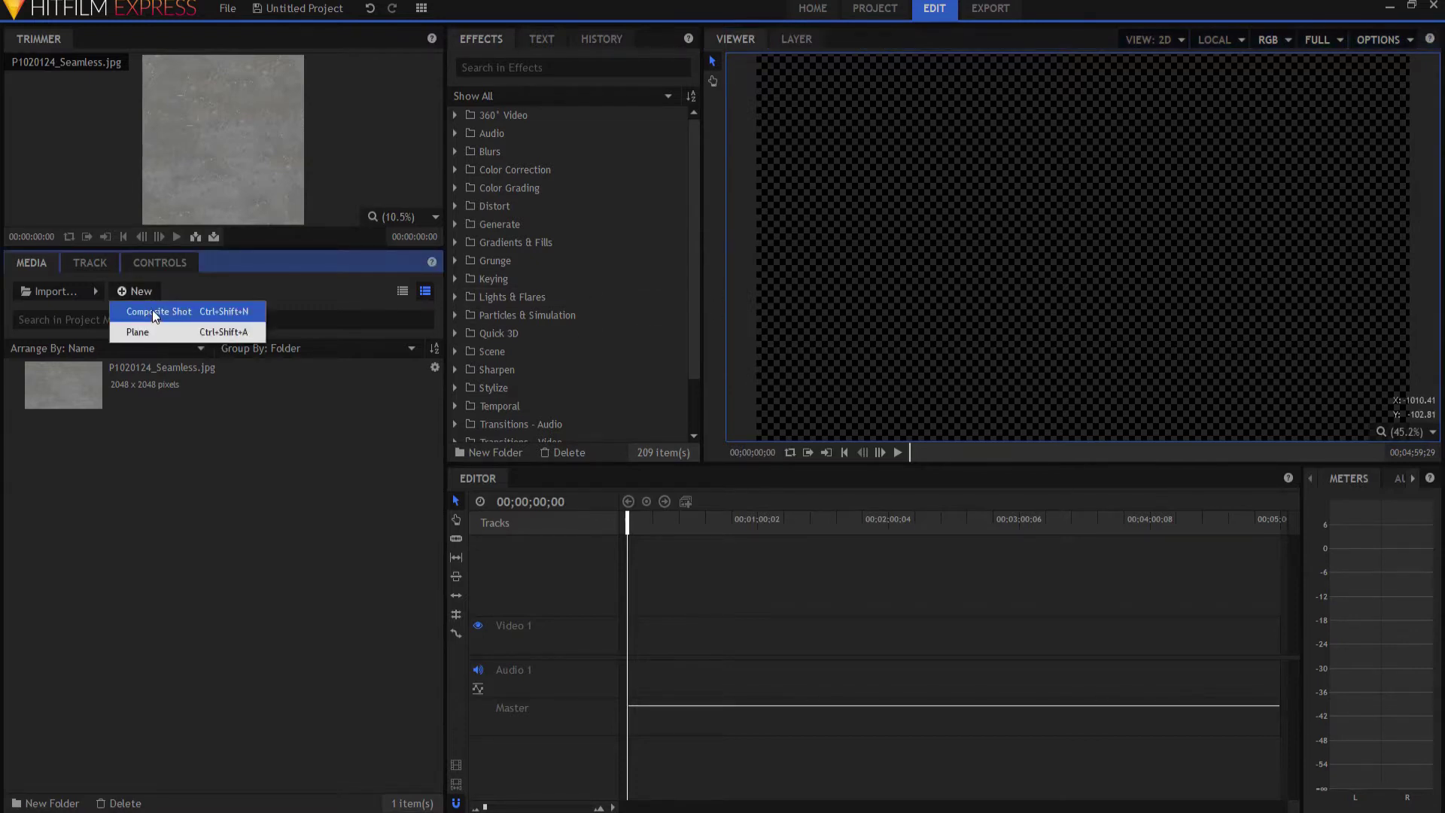
pyautogui.click(153, 310)
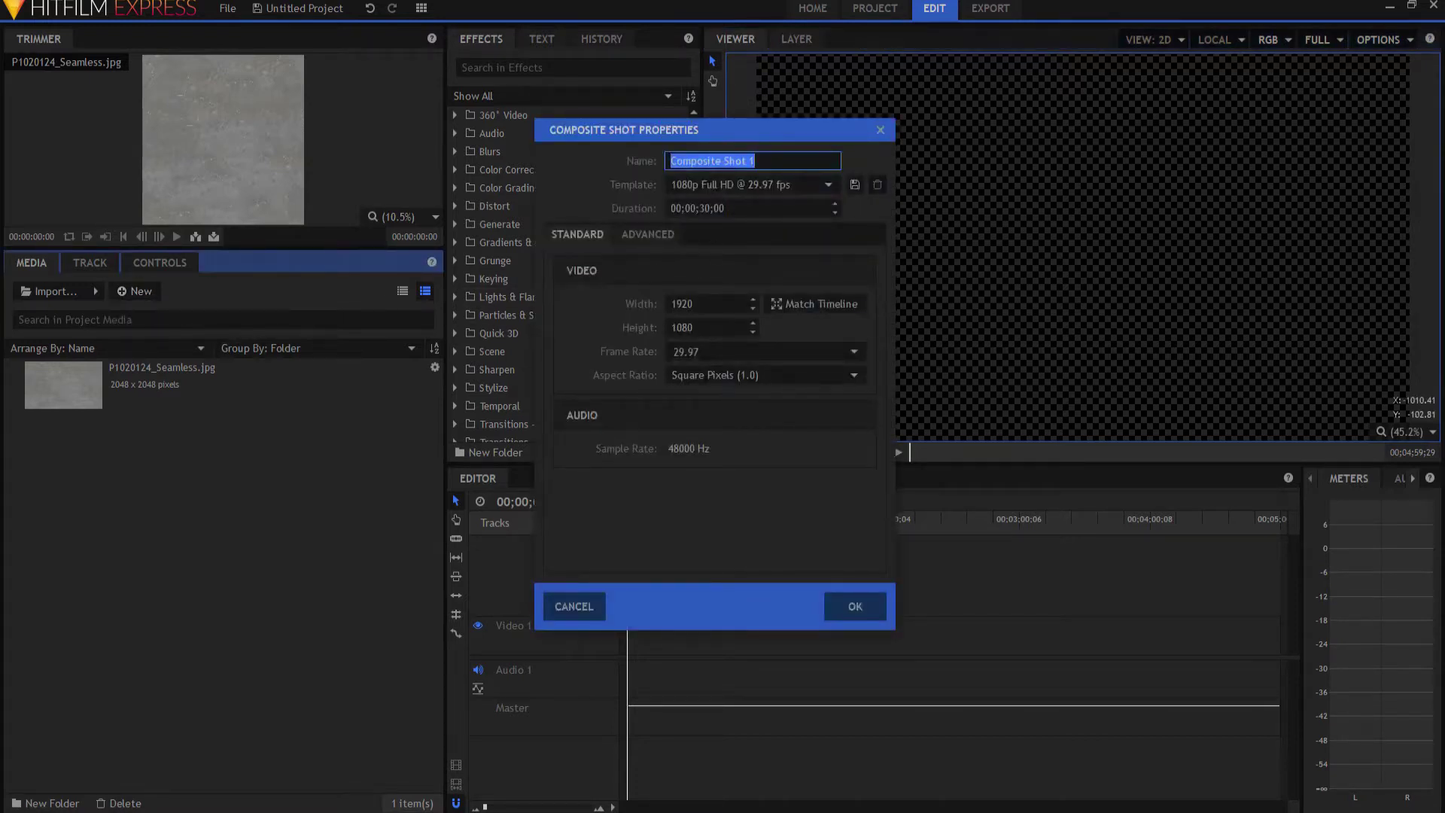
pyautogui.click(701, 208)
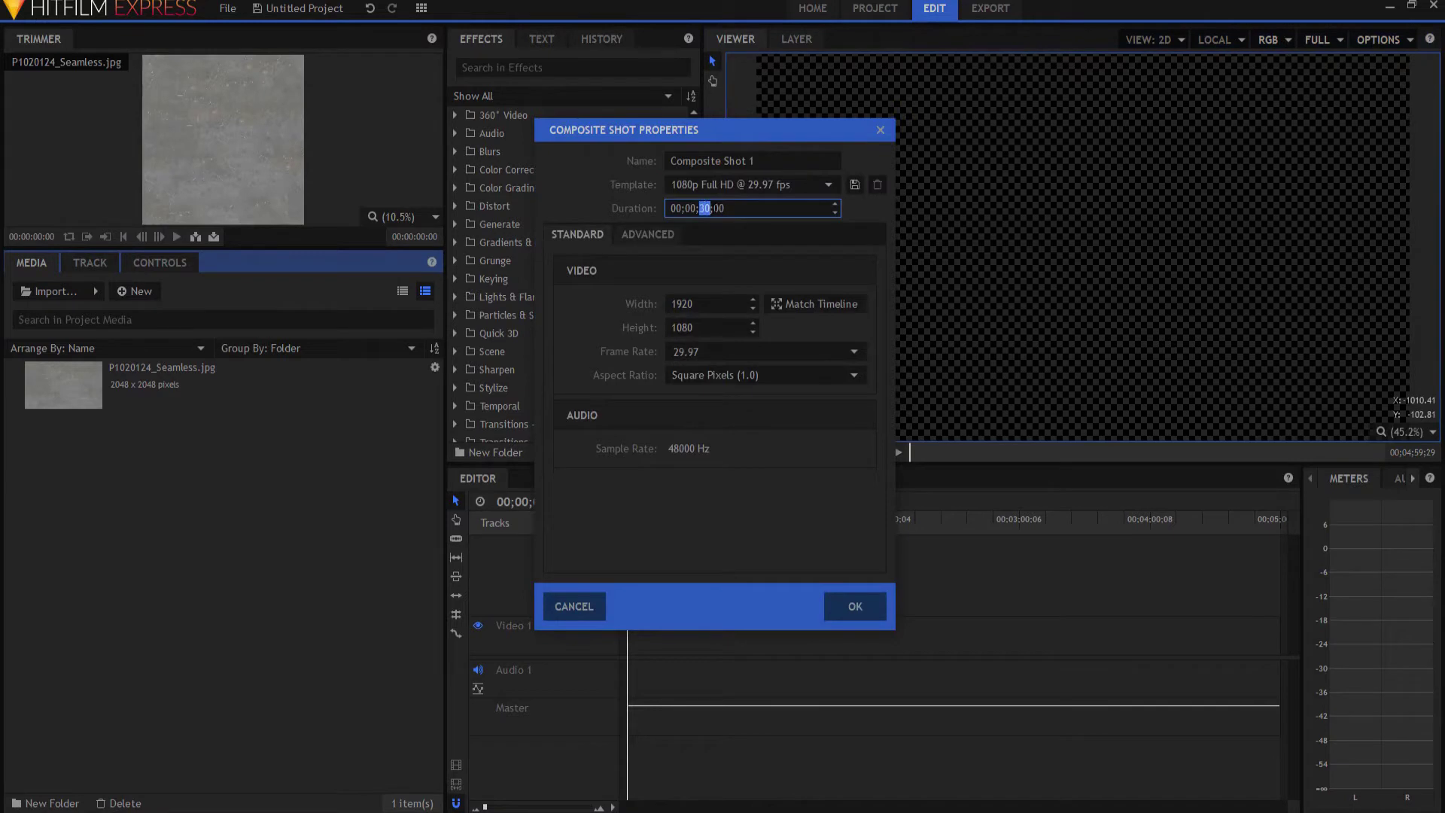
pyautogui.write('5')
pyautogui.hotkey('shift', 'Tab')
pyautogui.hotkey('shift', 'Tab')
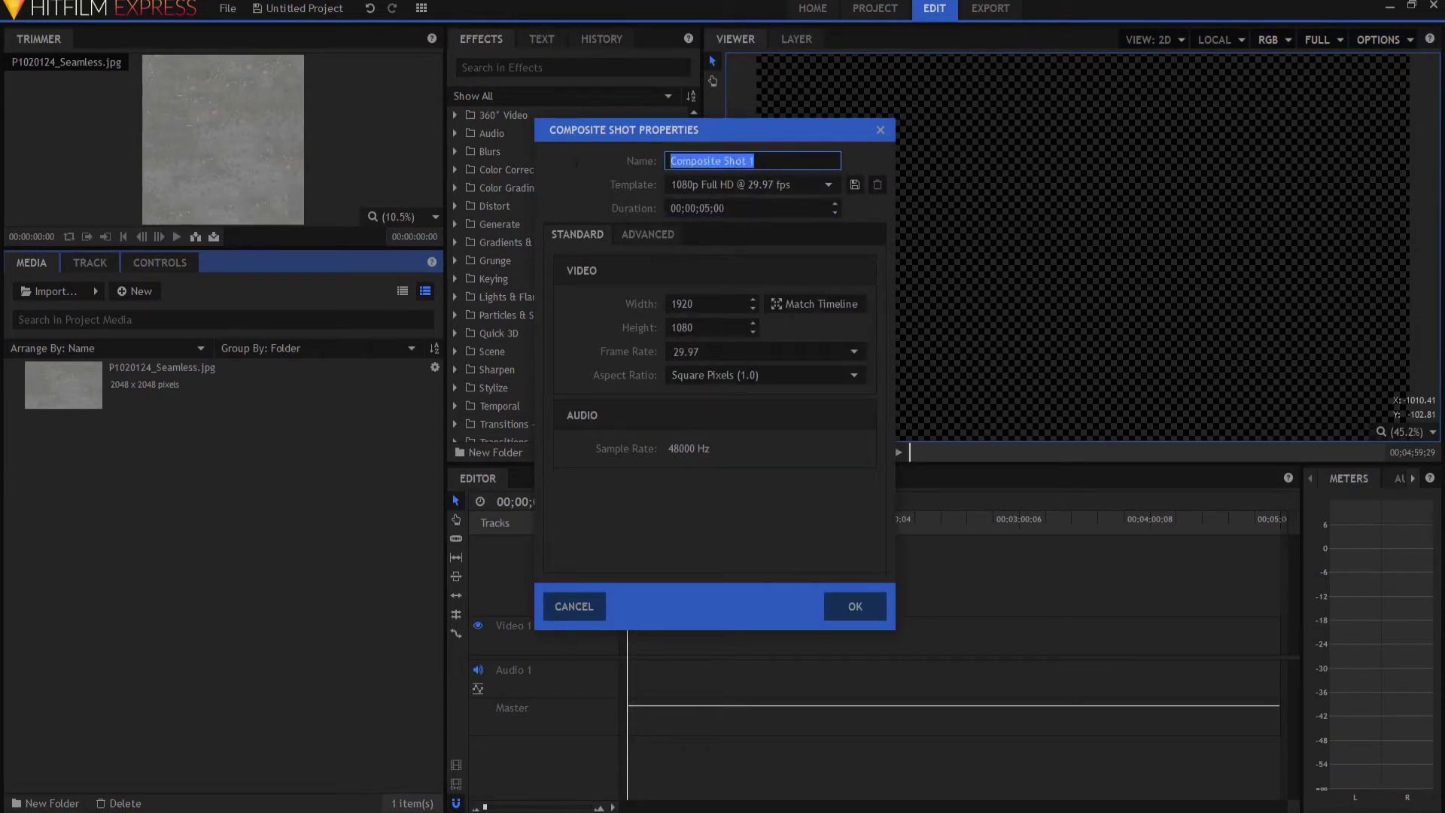
pyautogui.write('Text')
pyautogui.press('Return')
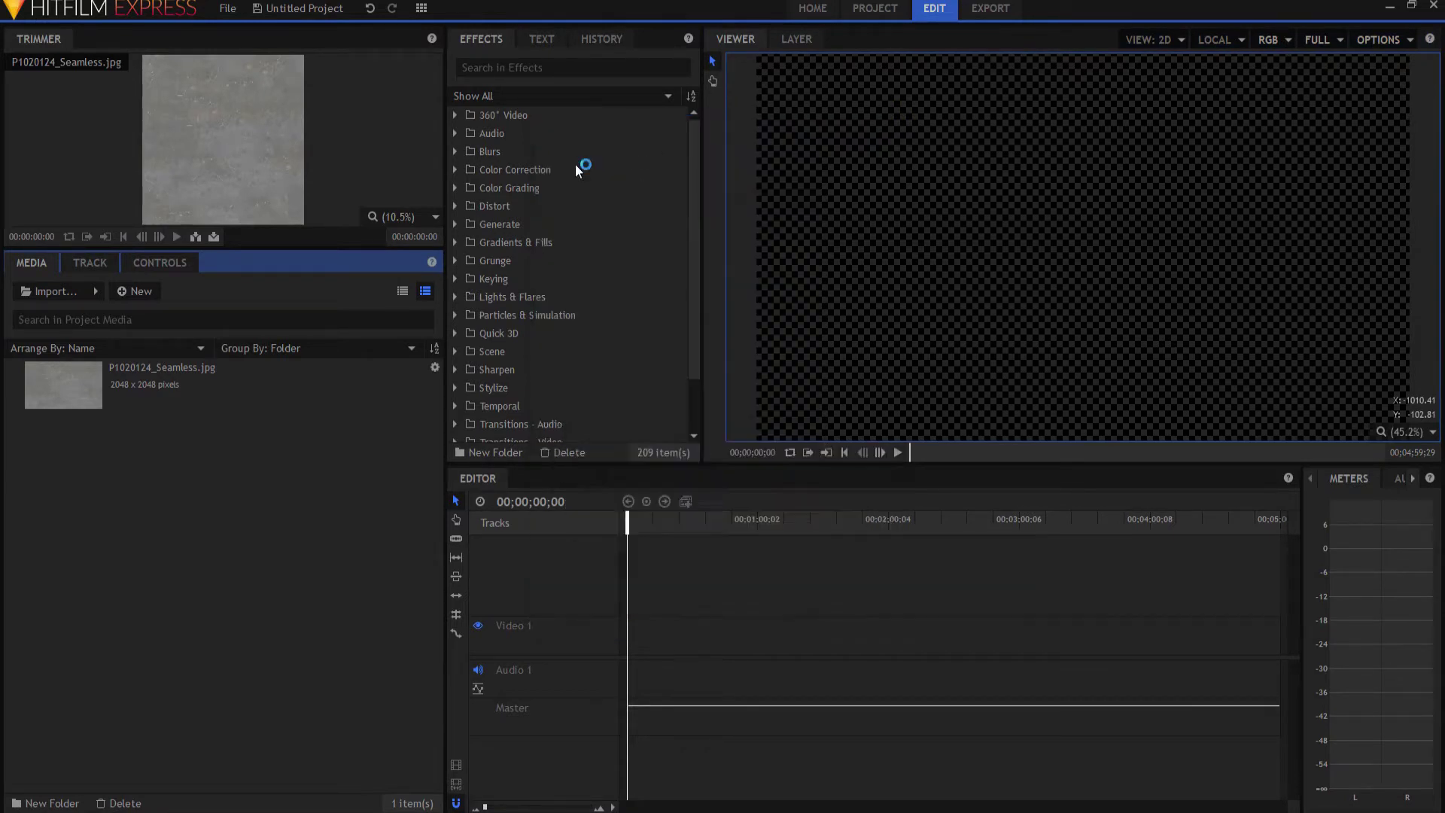
# Add a new text layer sized 1920 by 800.
pyautogui.click(765, 501)
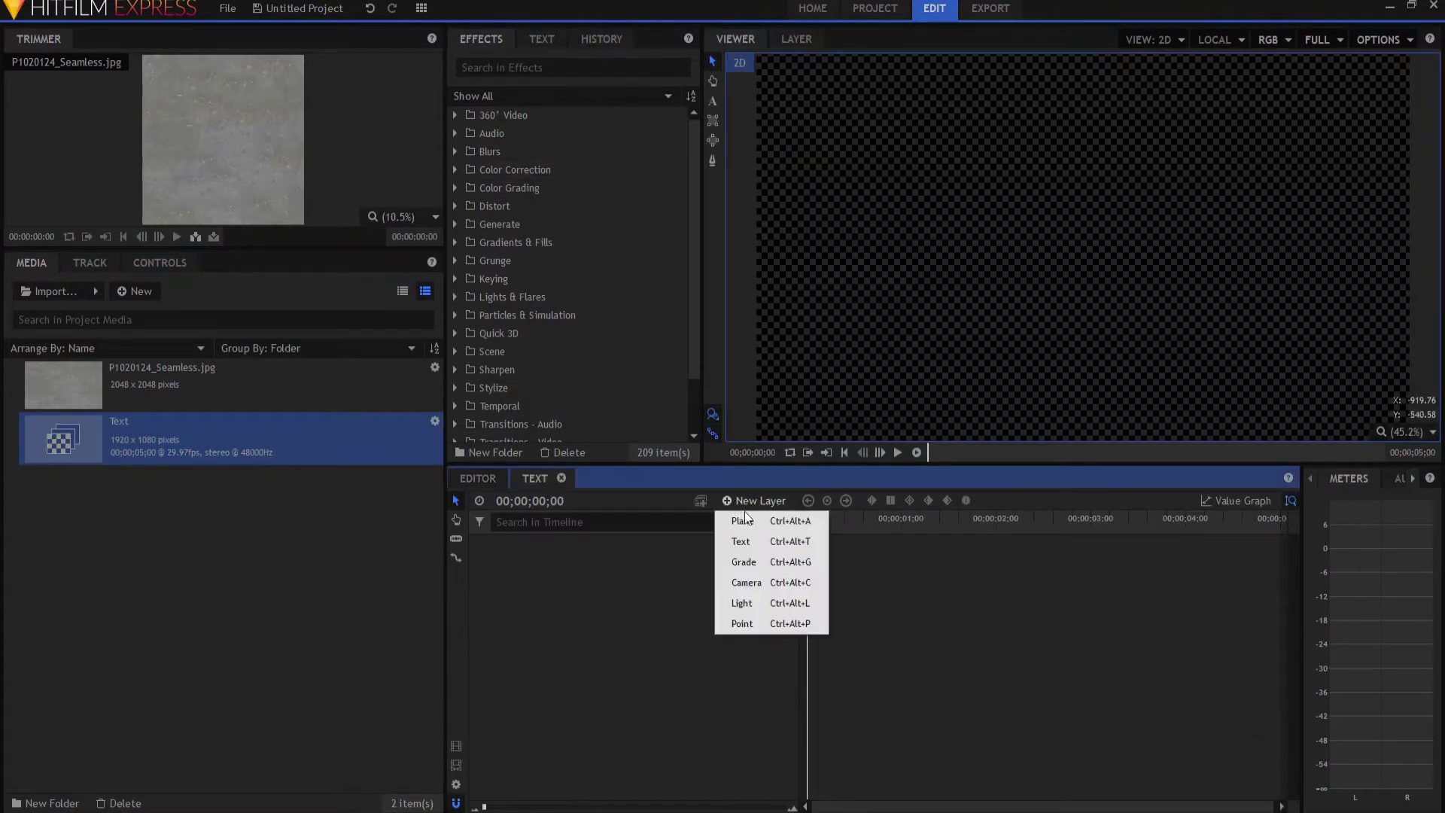
pyautogui.click(741, 542)
pyautogui.doubleClick(717, 367)
pyautogui.write('1920')
pyautogui.press('Tab')
pyautogui.write('800')
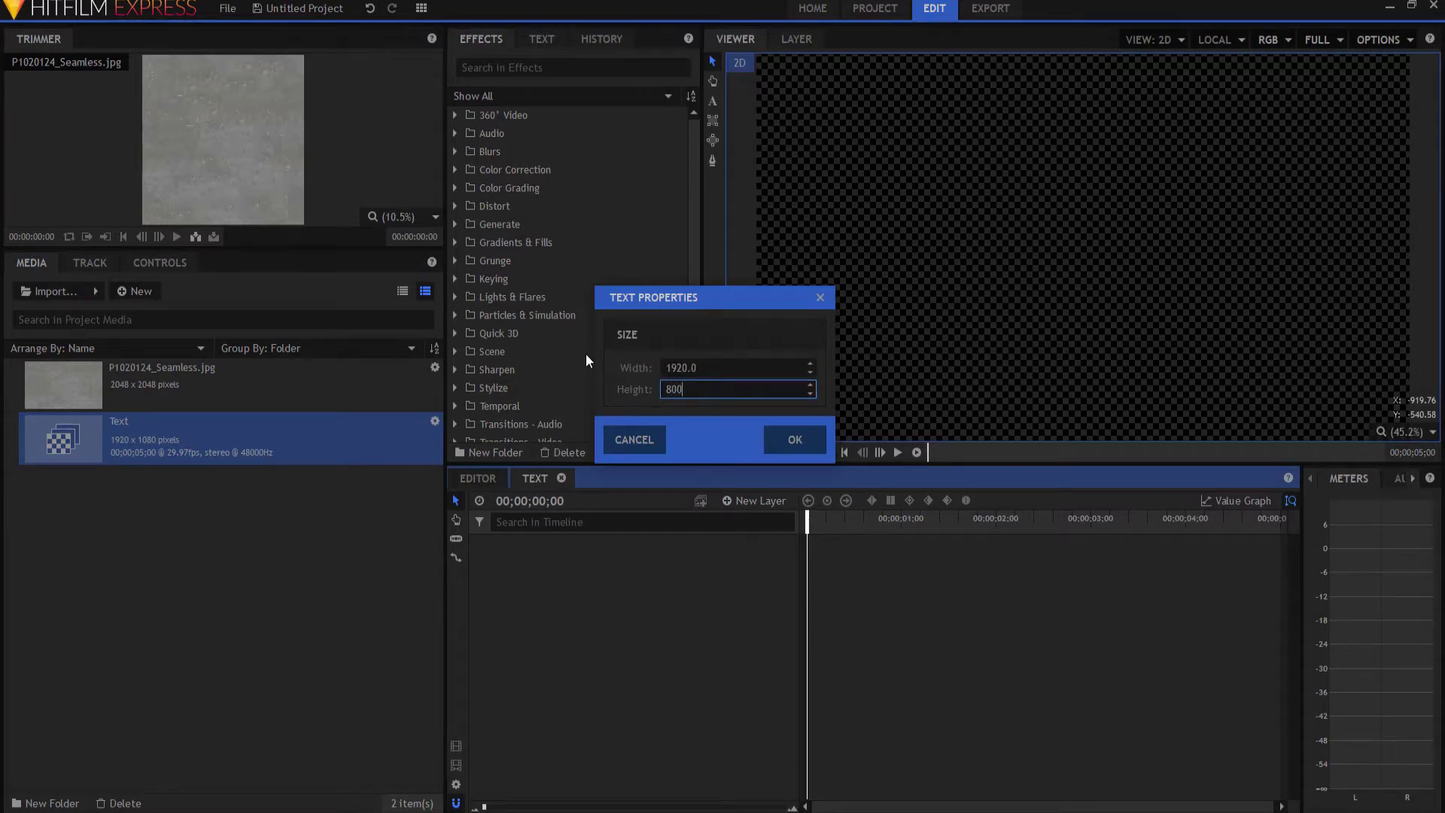
pyautogui.press('Return')
# Type FILM and SENSEI on two lines in the text box.
pyautogui.click(712, 100)
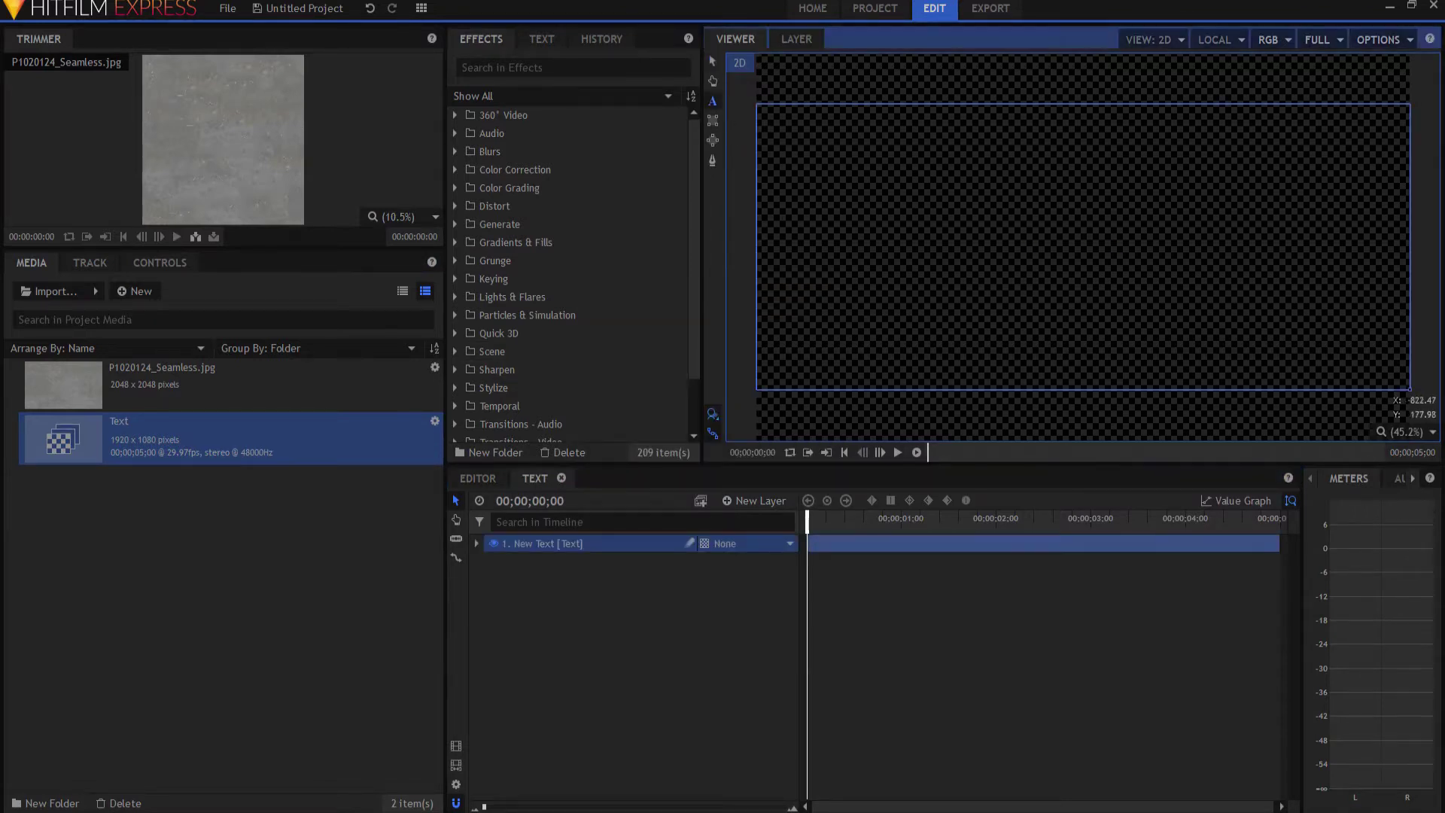
pyautogui.write('FILM')
pyautogui.press('Return')
pyautogui.write('SENSEI')
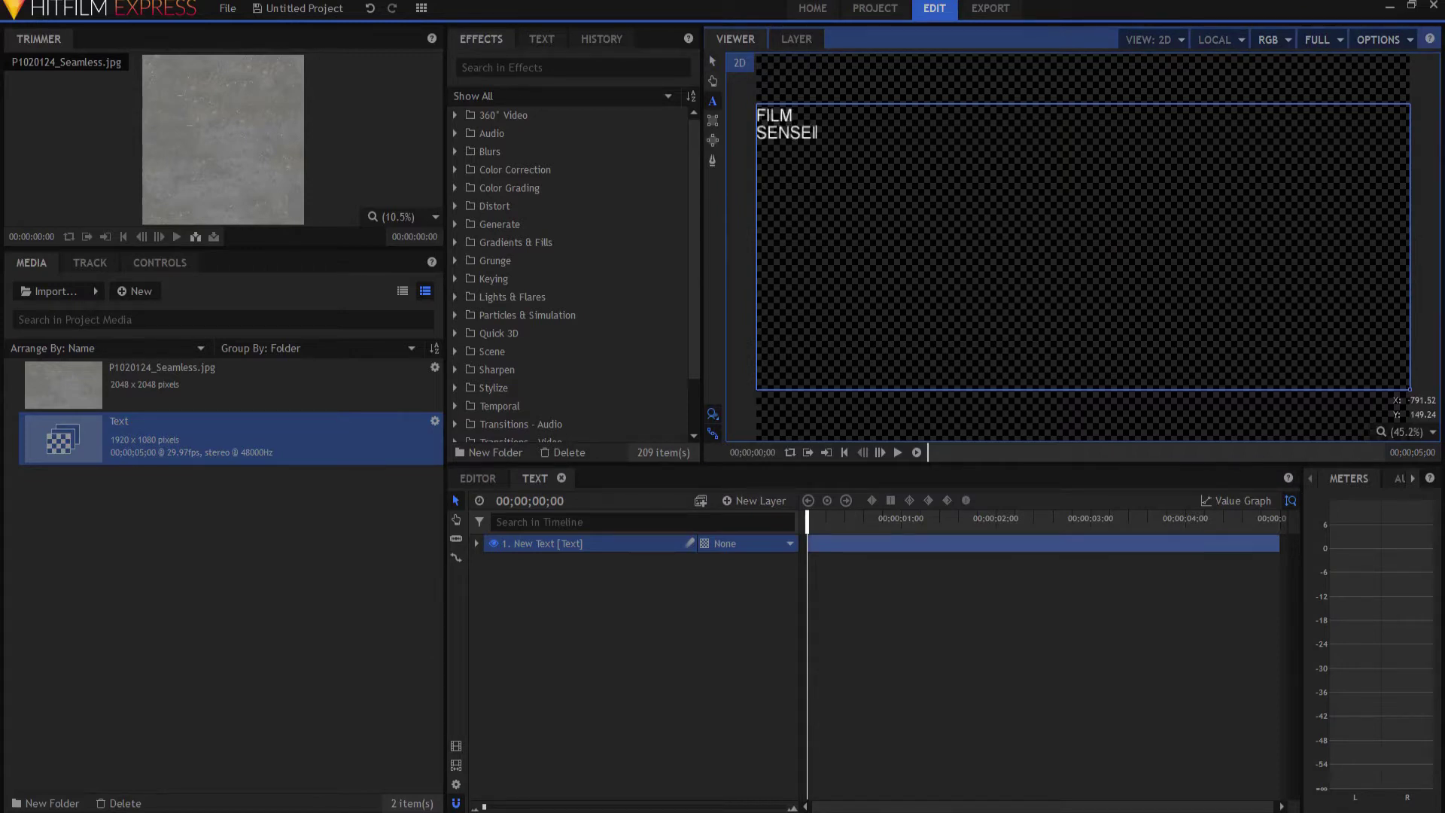
# Format the title as Arial Bold, size about 340, centre-aligned.
pyautogui.hotkey('ctrl', 'a')
pyautogui.click(542, 40)
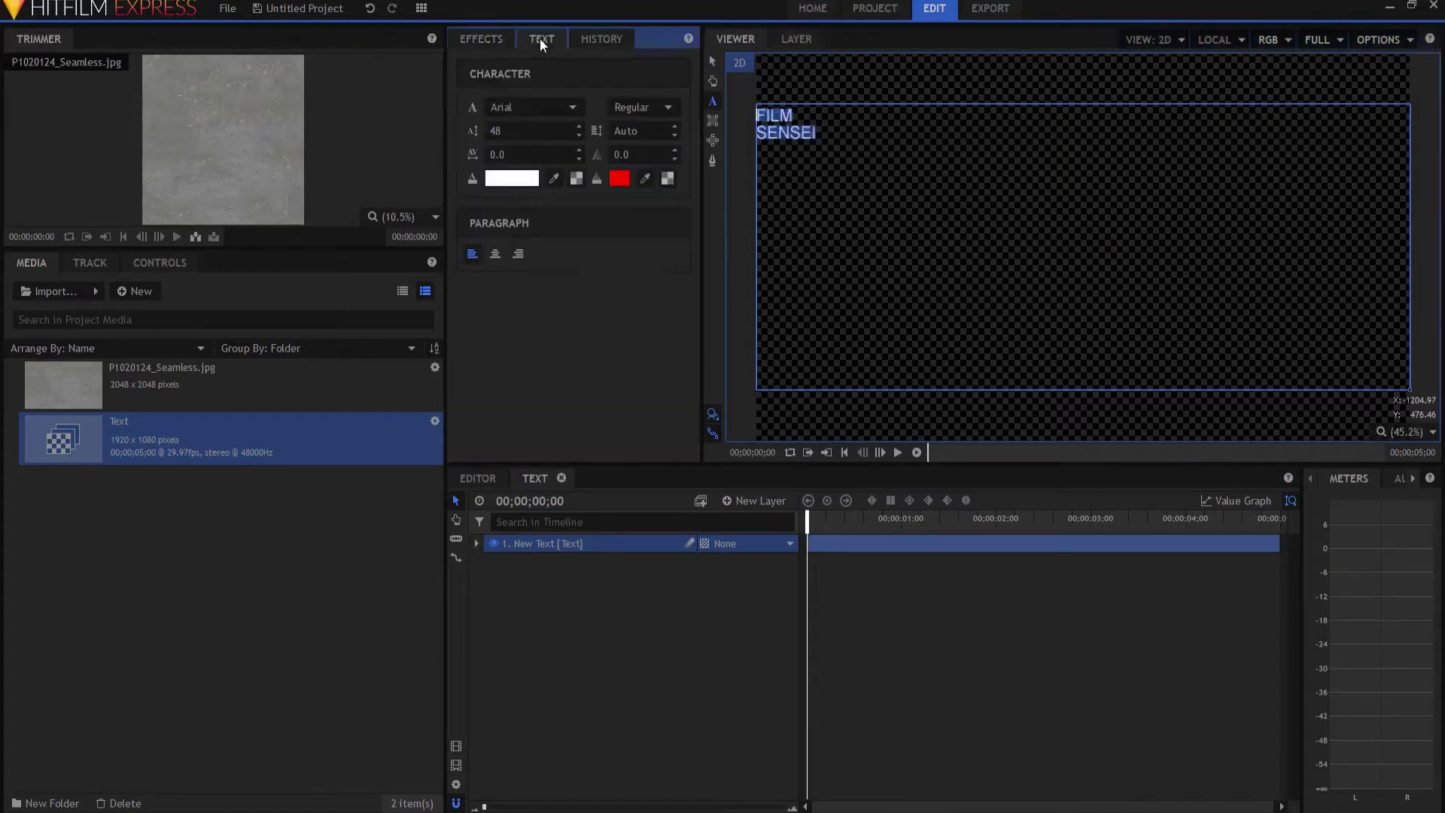
pyautogui.moveTo(499, 133); pyautogui.dragTo(628, 132)
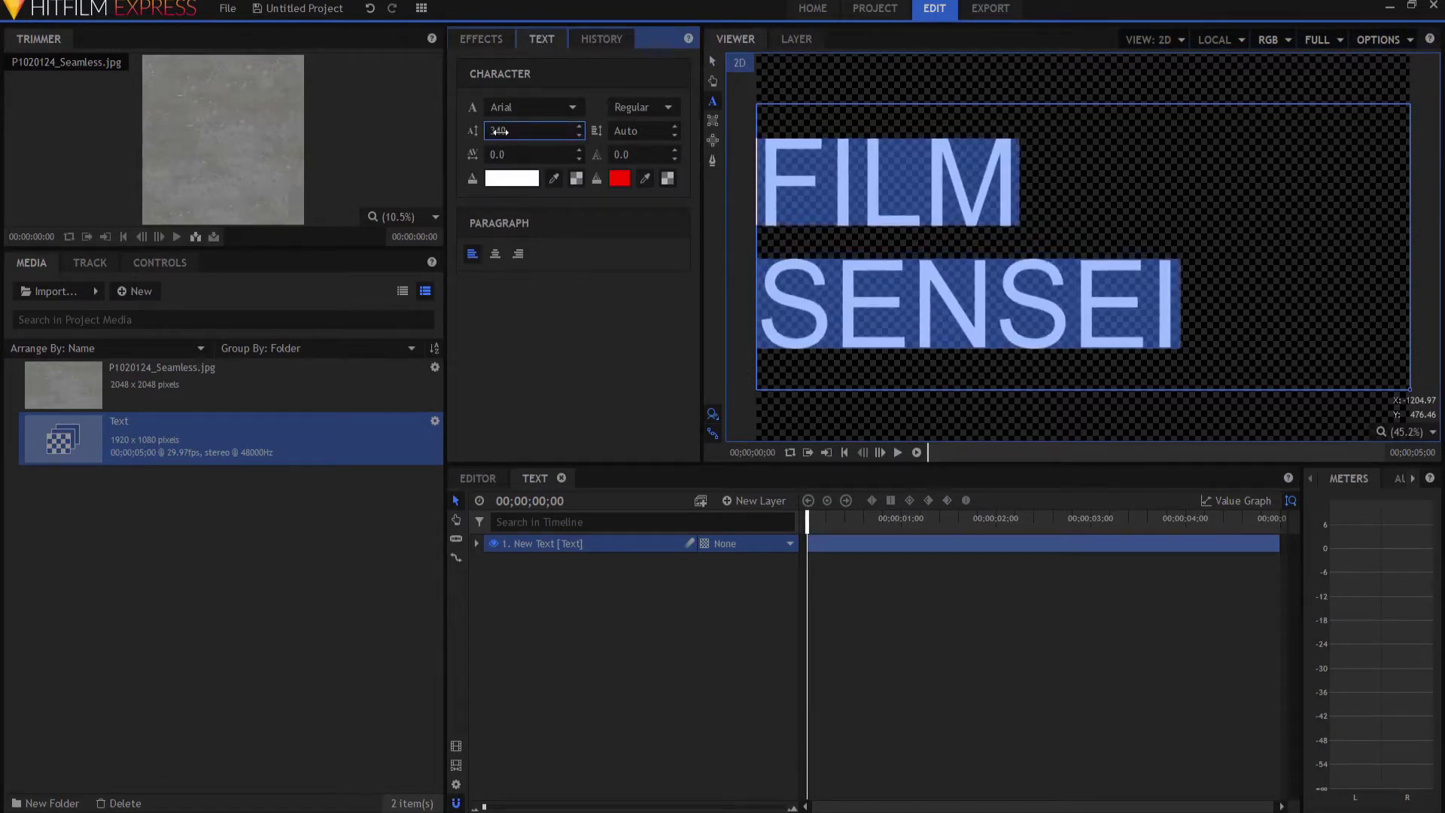
pyautogui.click(626, 106)
pyautogui.click(625, 122)
pyautogui.click(496, 253)
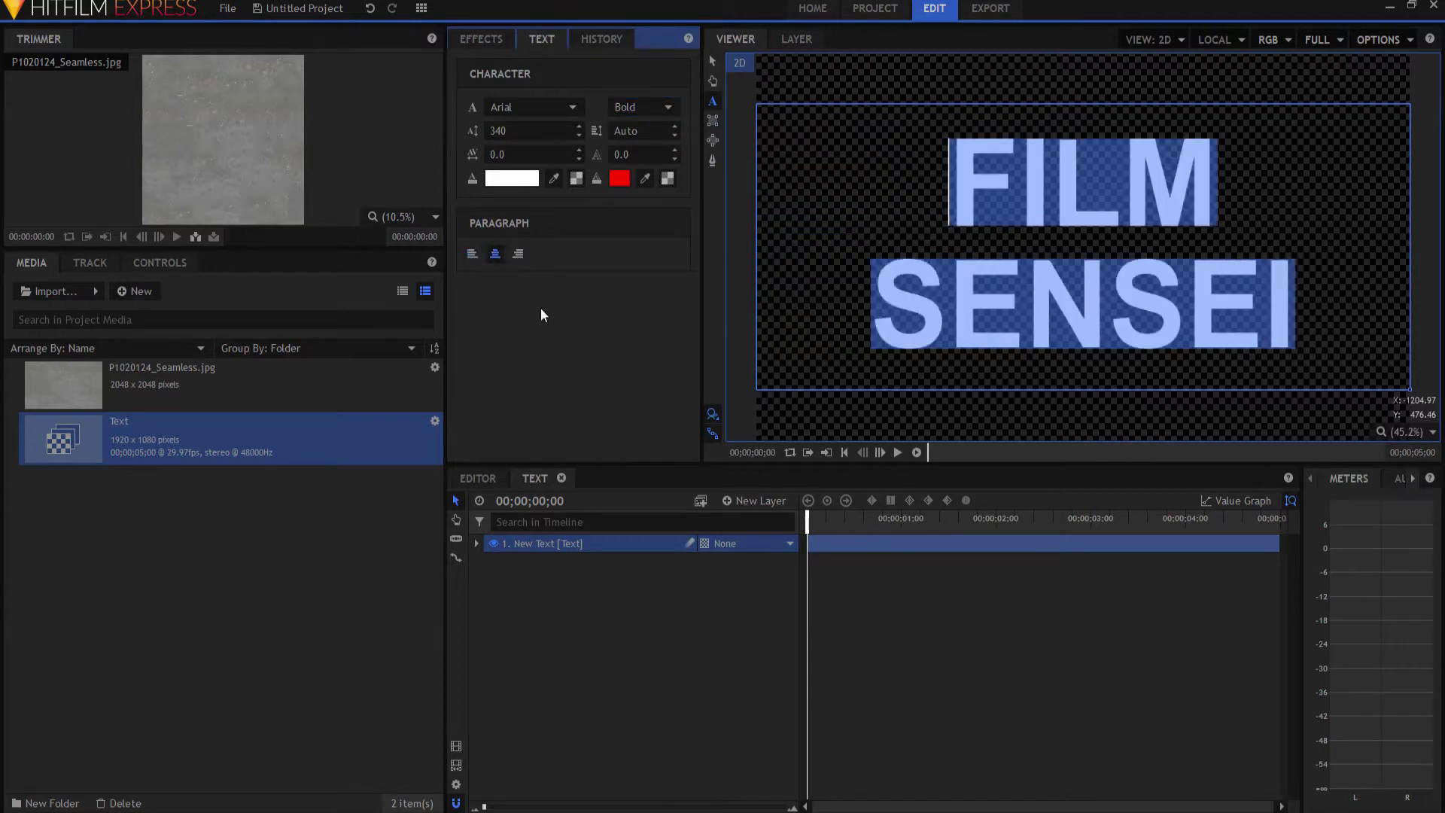
pyautogui.click(713, 65)
pyautogui.click(685, 607)
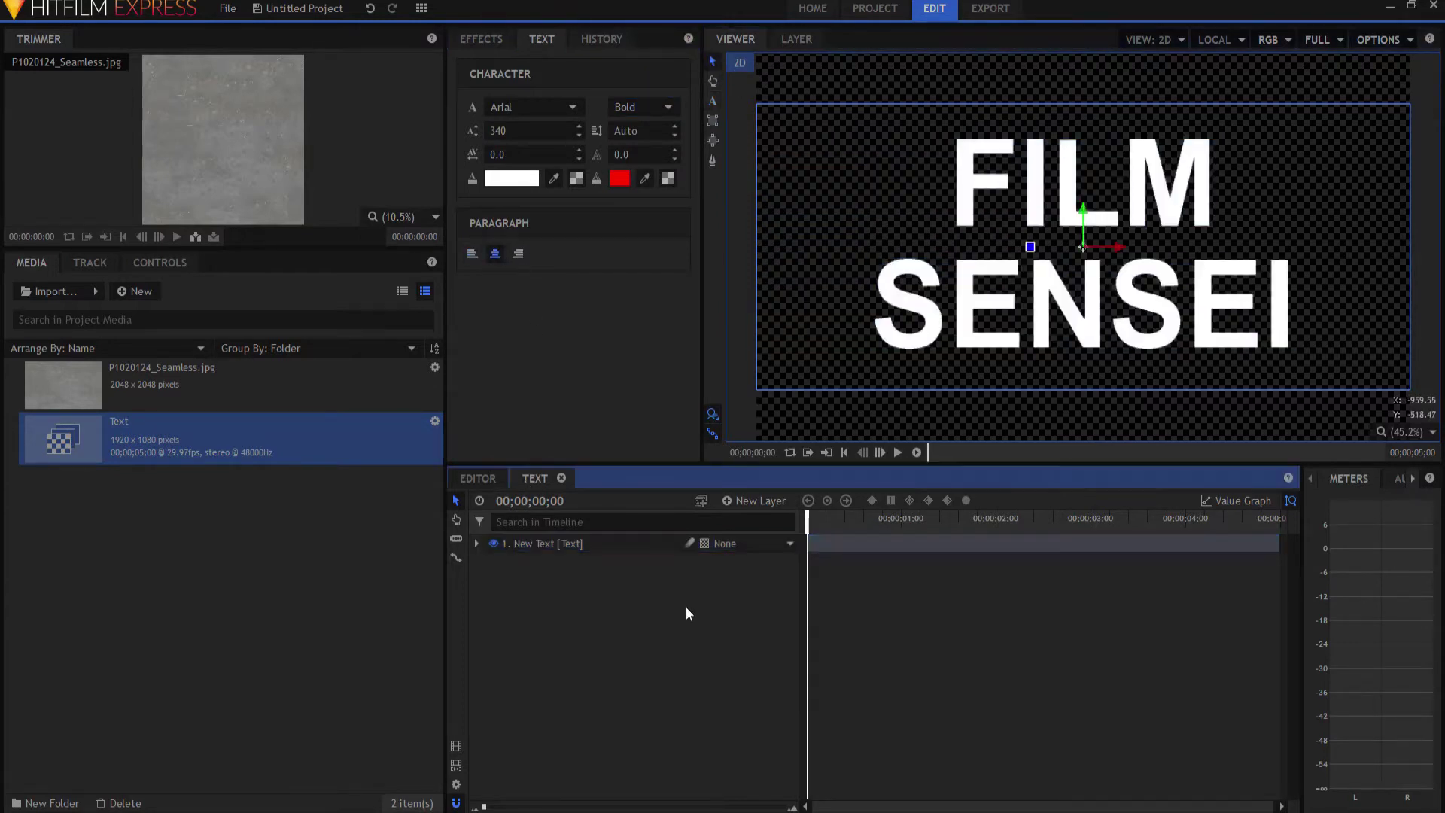
# Create Composite Shot 2 with default settings.
pyautogui.click(141, 291)
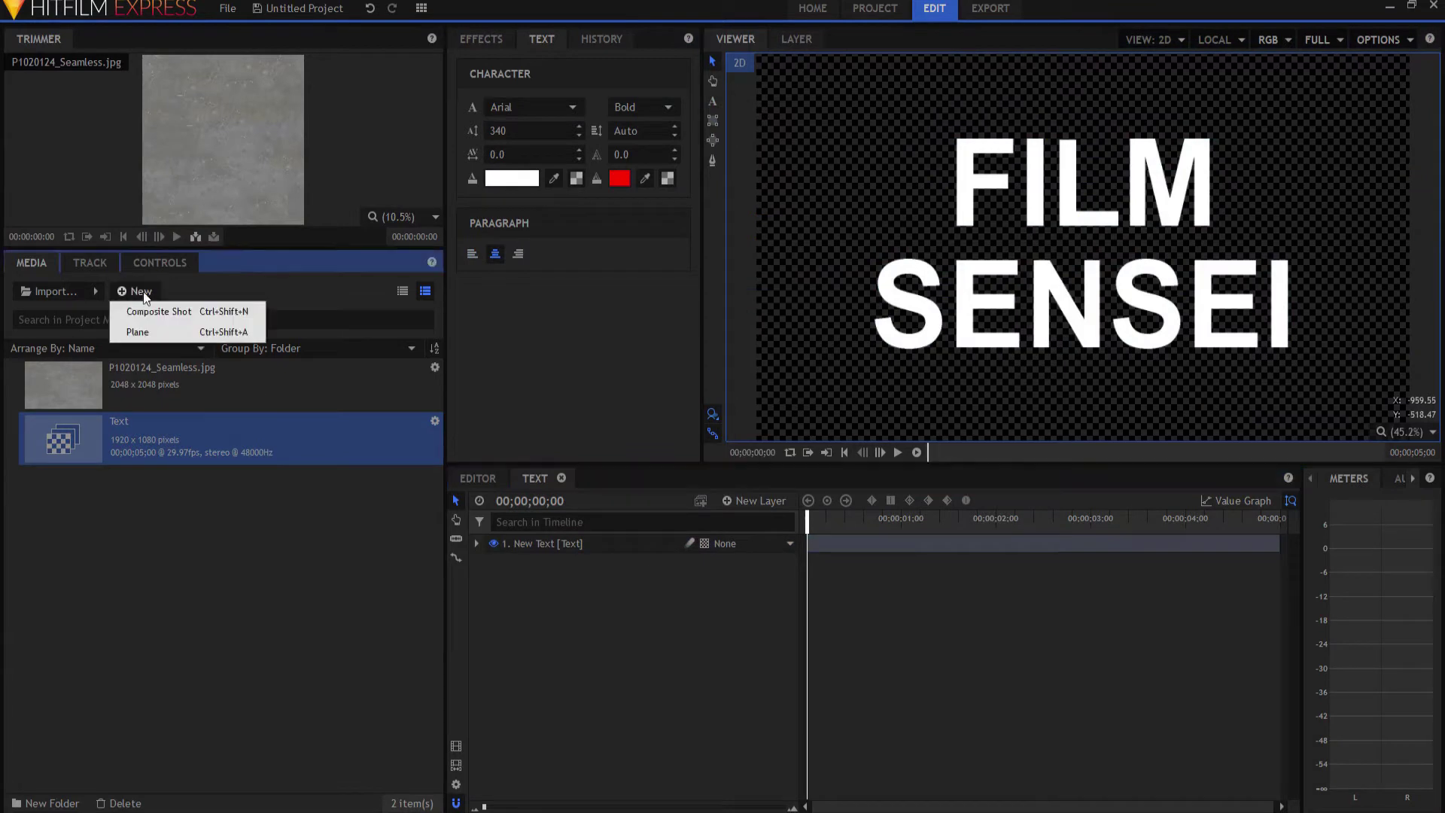
pyautogui.click(161, 309)
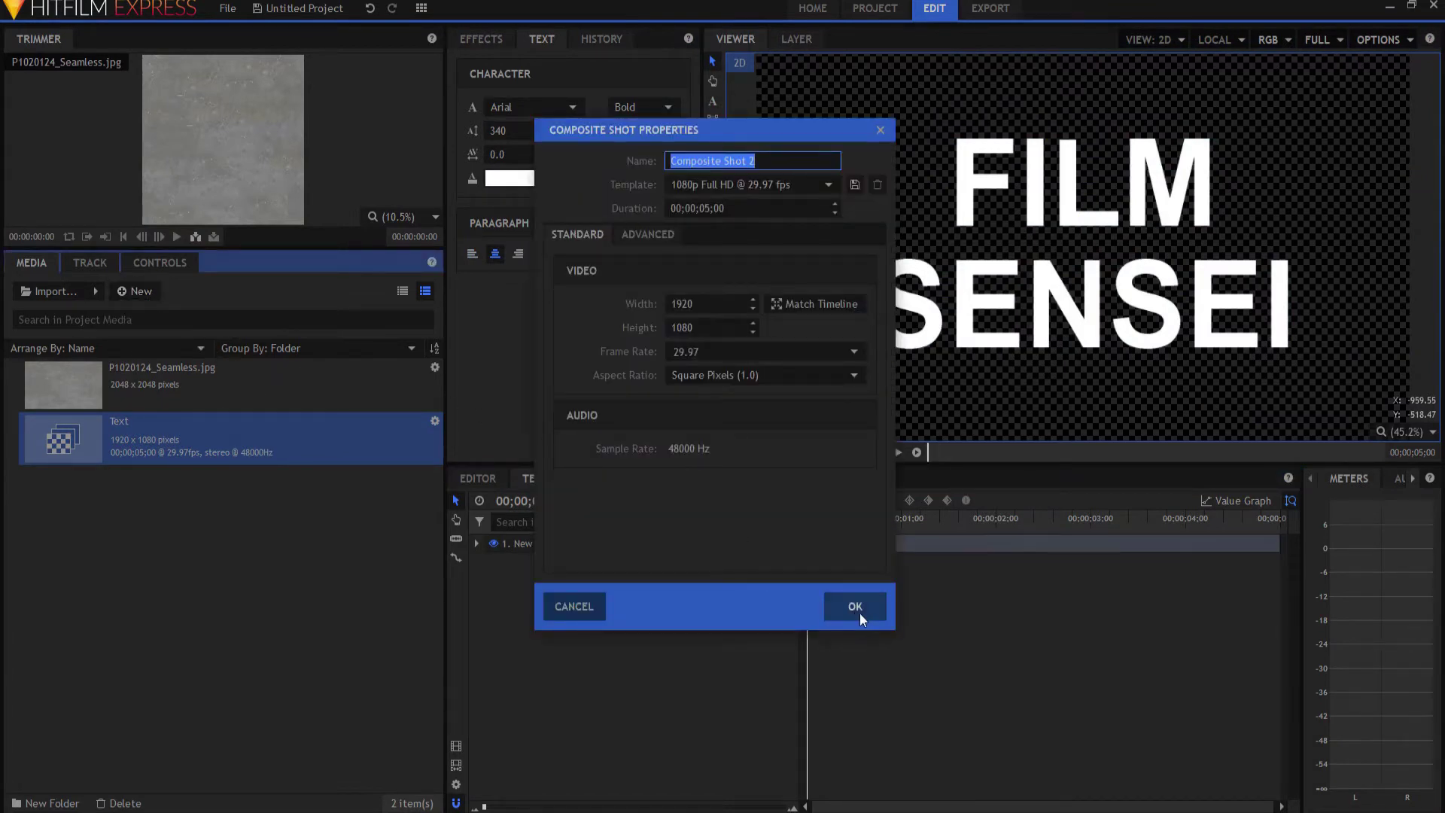
pyautogui.click(855, 607)
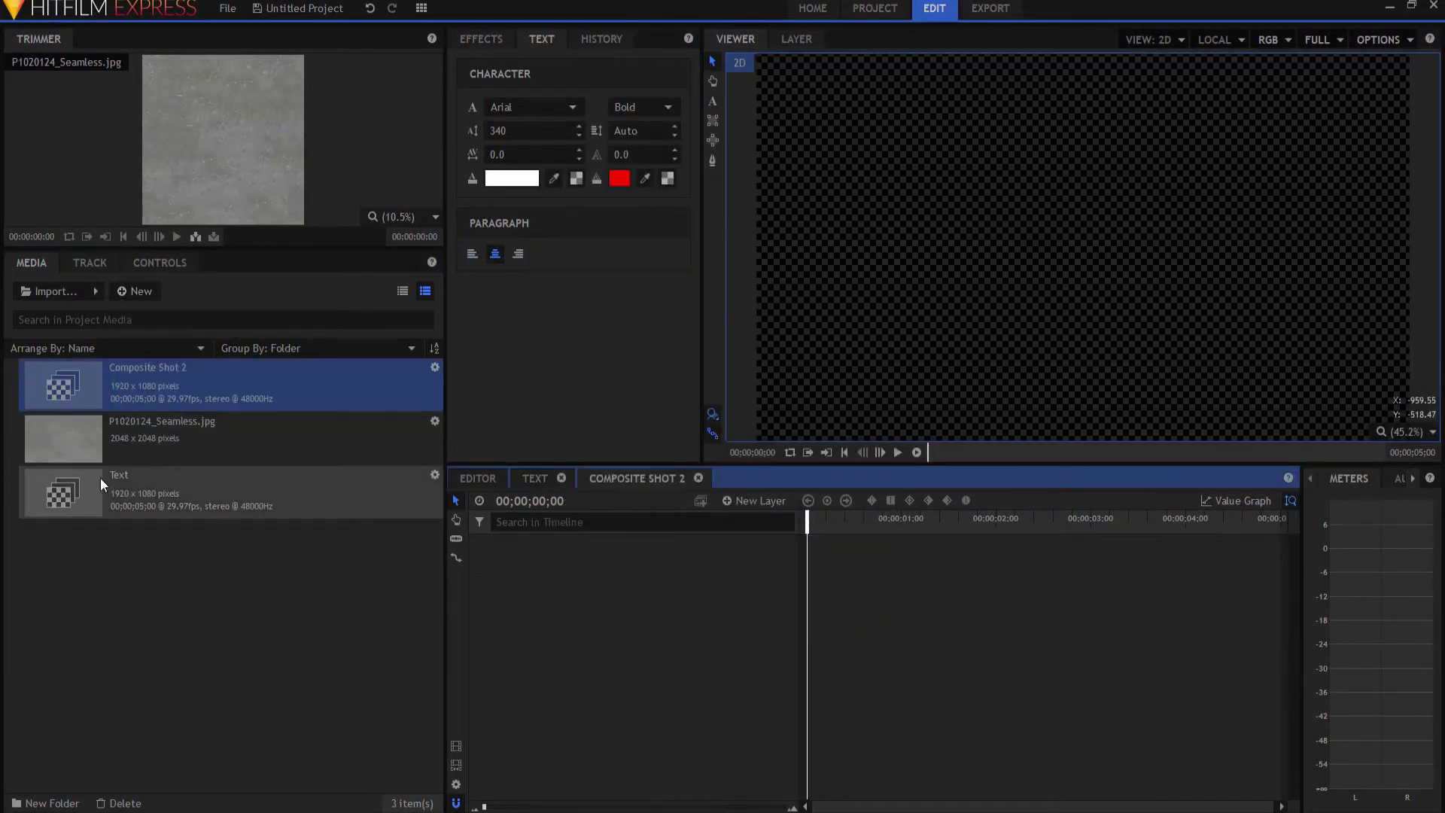
# Nest the Text composite as a hidden layer, with P1020124_Seamless.jpg below it.
pyautogui.moveTo(101, 477); pyautogui.dragTo(665, 612)
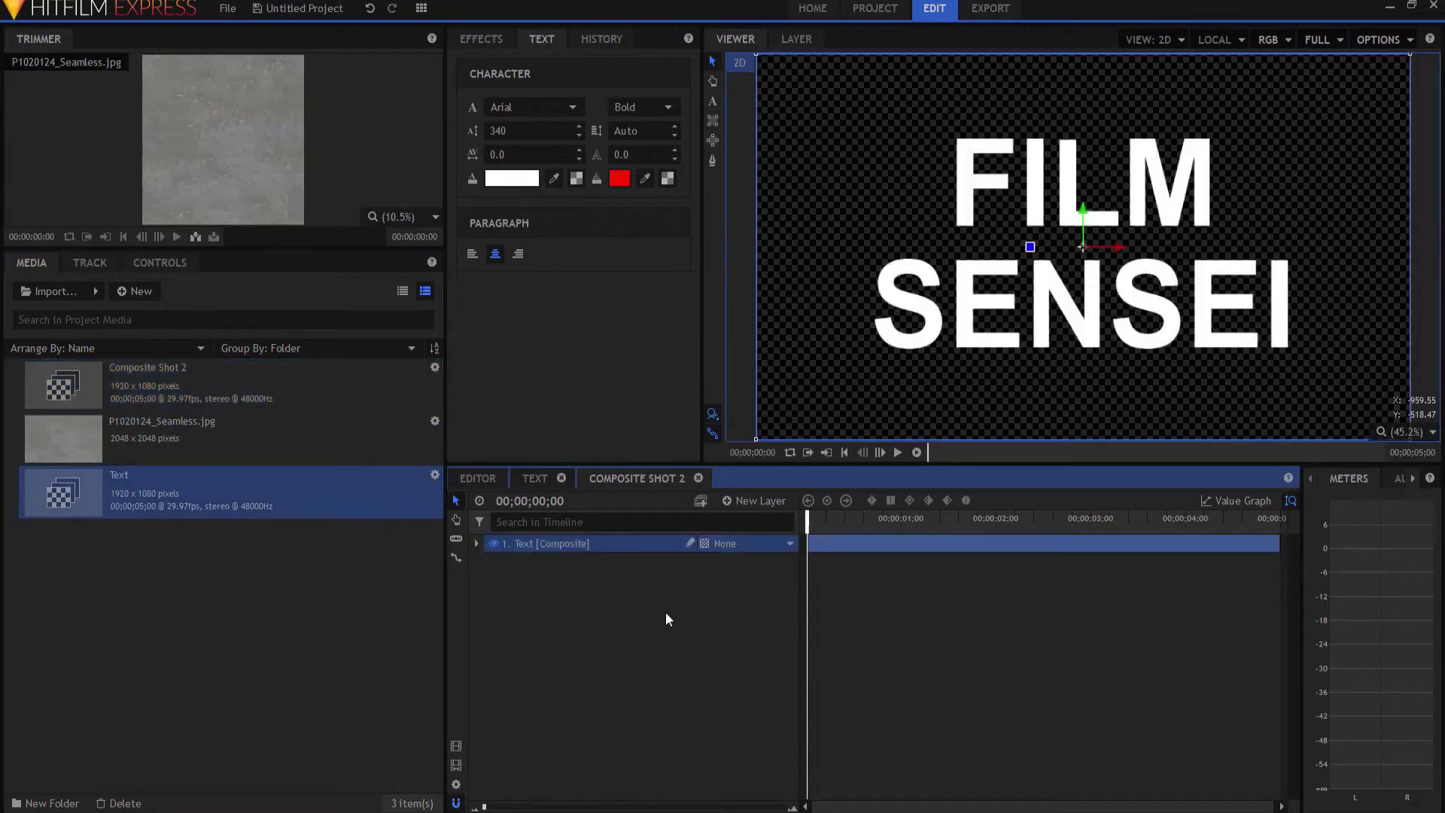
pyautogui.click(493, 543)
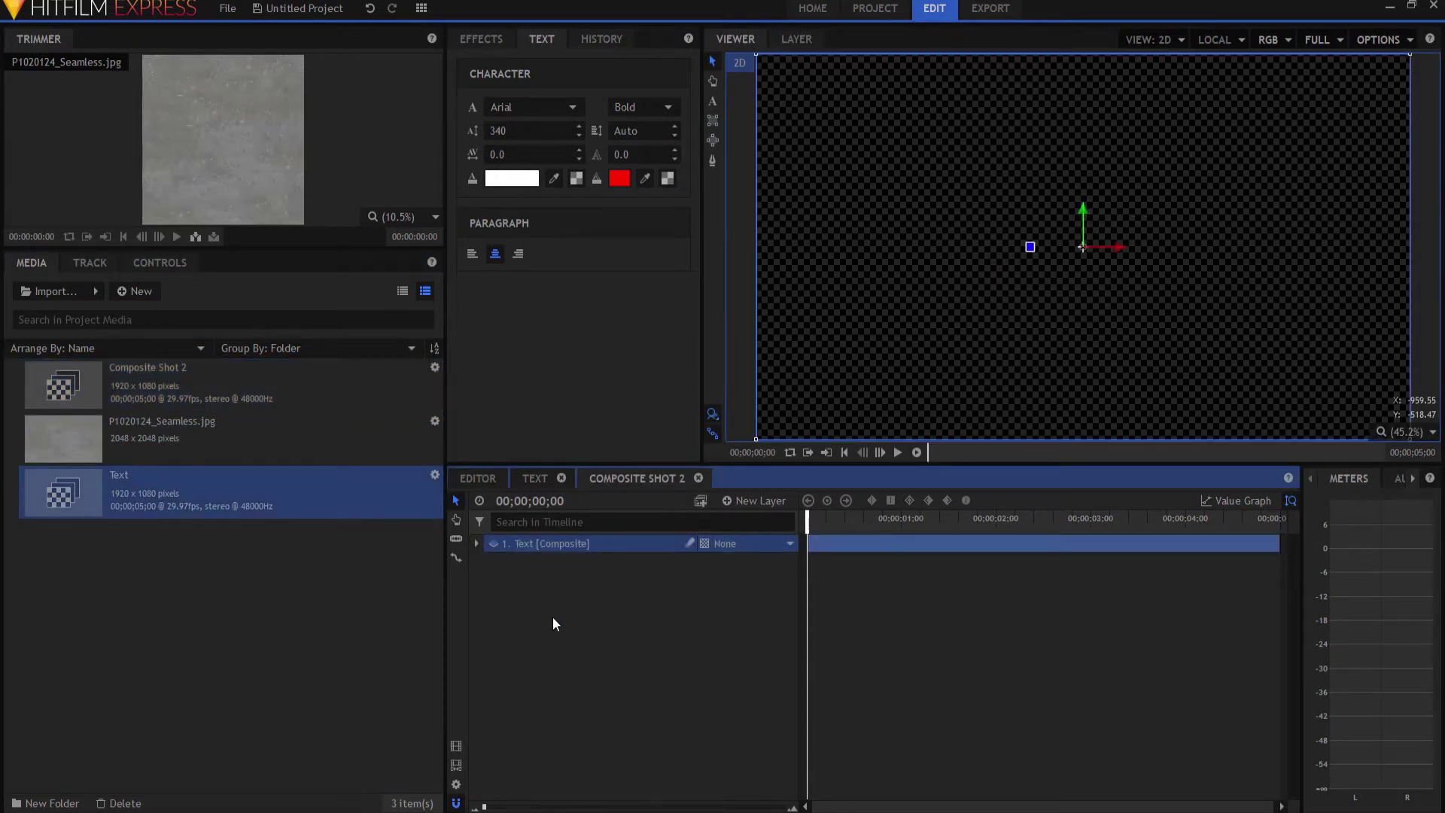
pyautogui.click(133, 433)
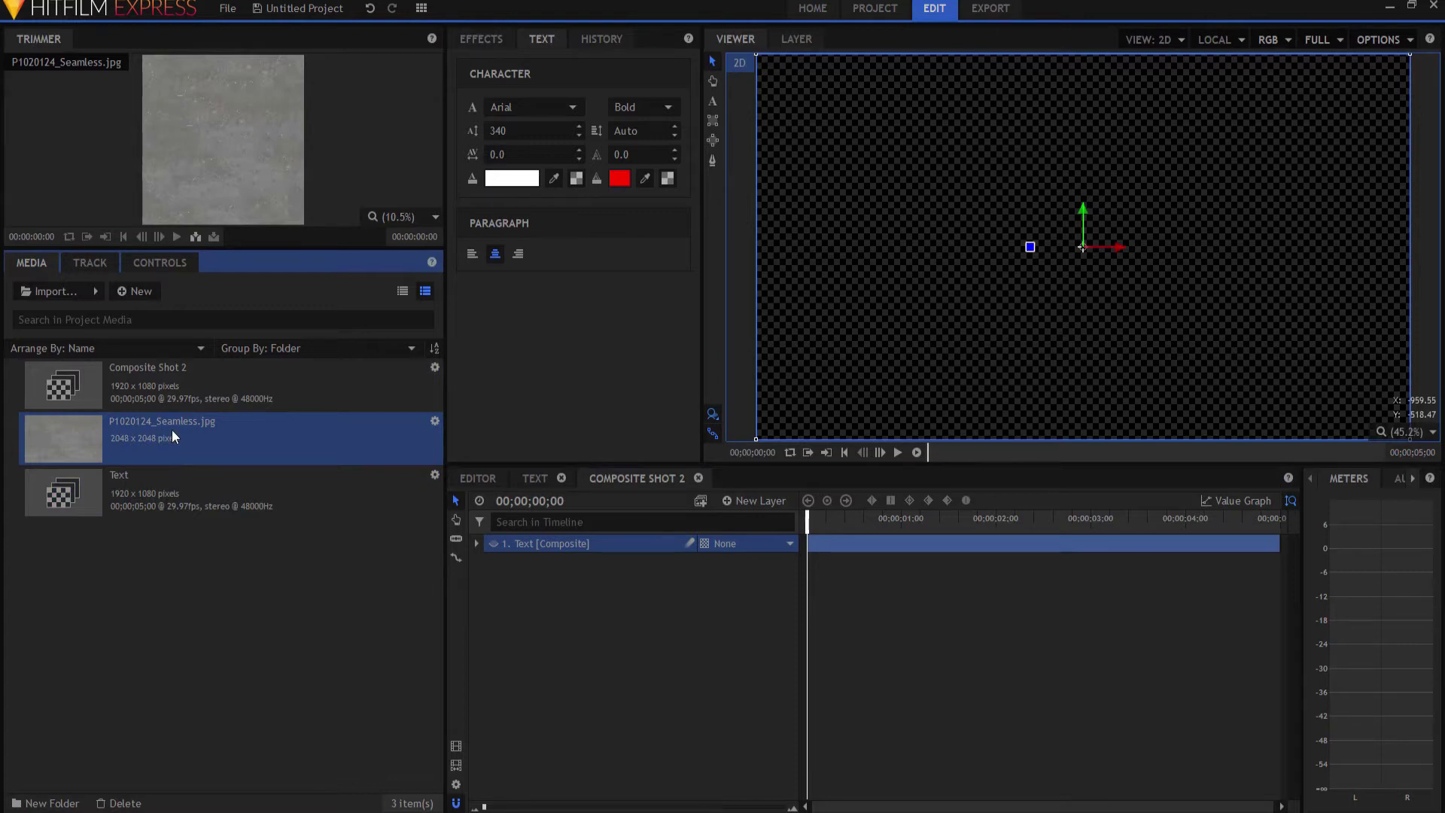
pyautogui.moveTo(172, 431); pyautogui.dragTo(603, 560)
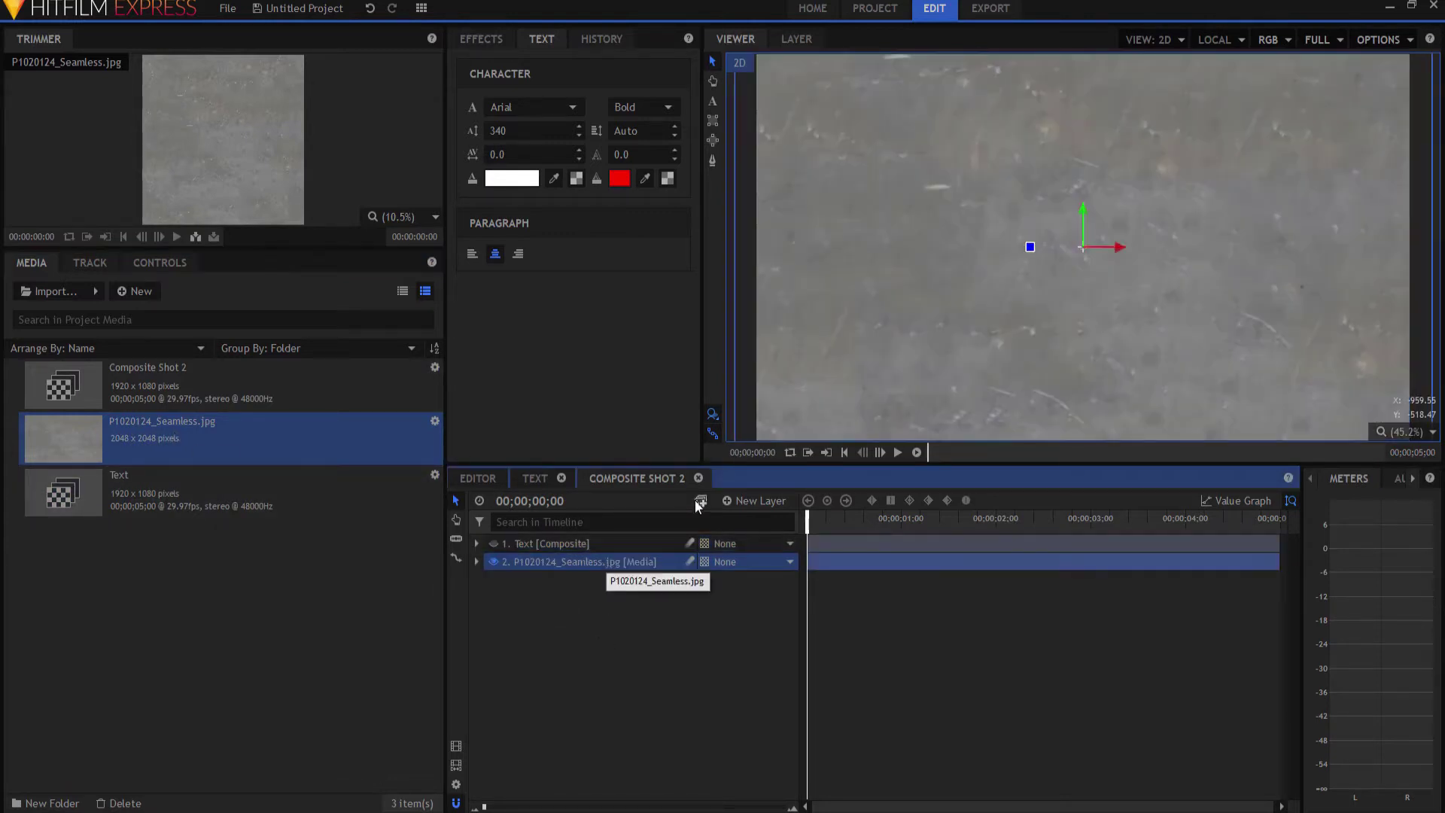
# Apply Set Matte to the texture layer with Source Layer set to 1. Text.
pyautogui.click(482, 36)
pyautogui.click(498, 66)
pyautogui.write('set')
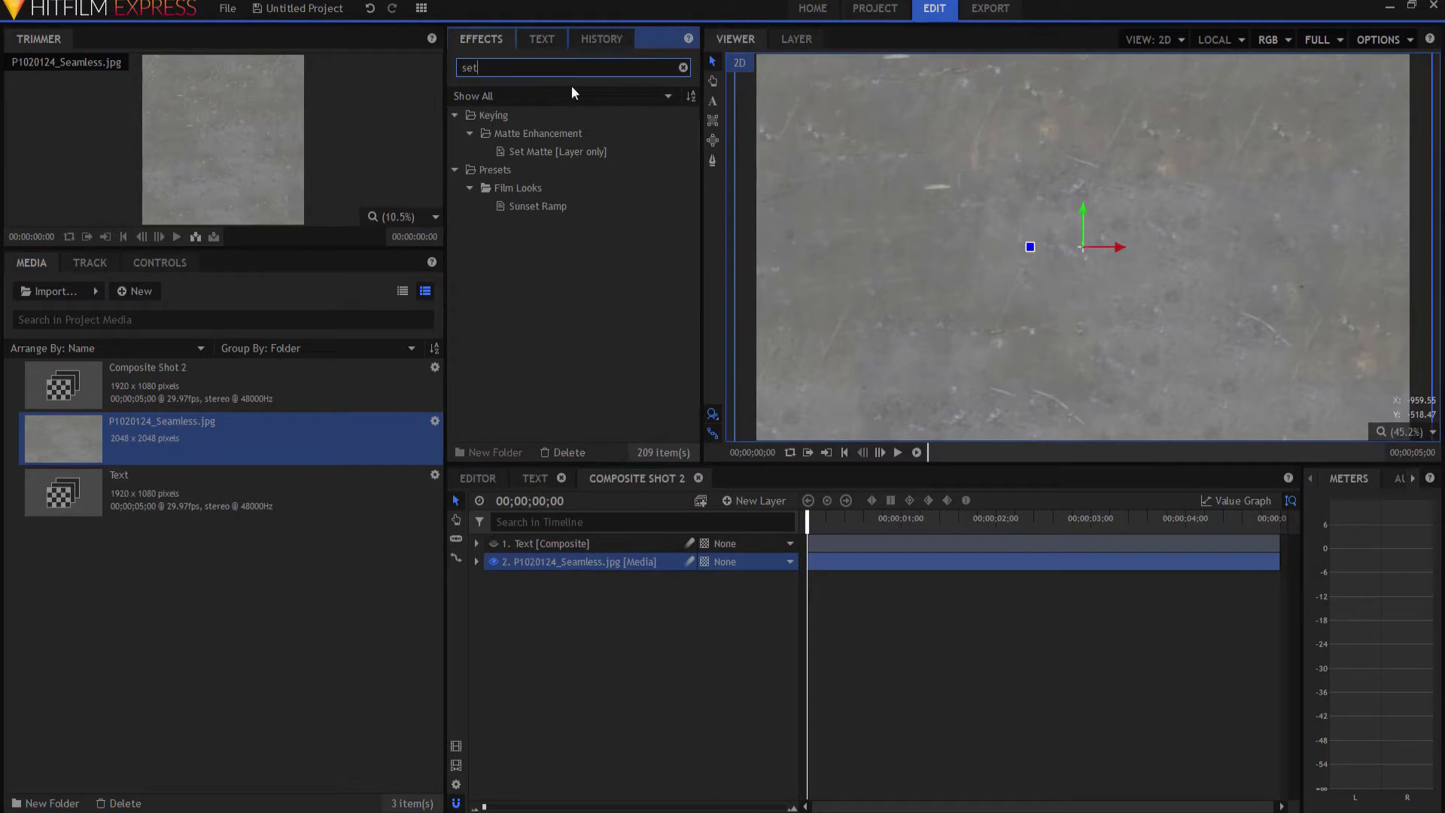
pyautogui.moveTo(531, 152); pyautogui.dragTo(522, 562)
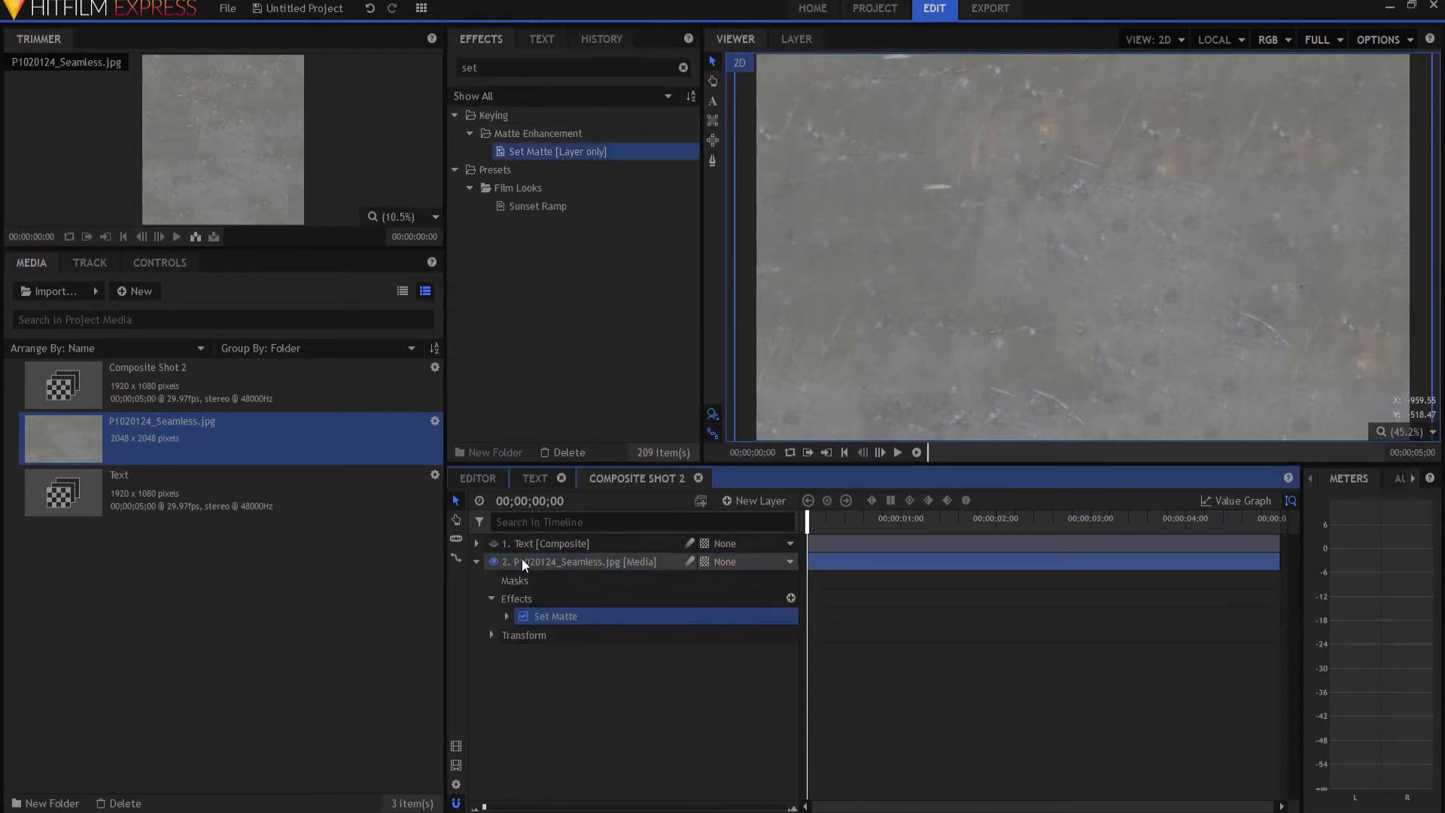
pyautogui.click(507, 617)
pyautogui.click(665, 634)
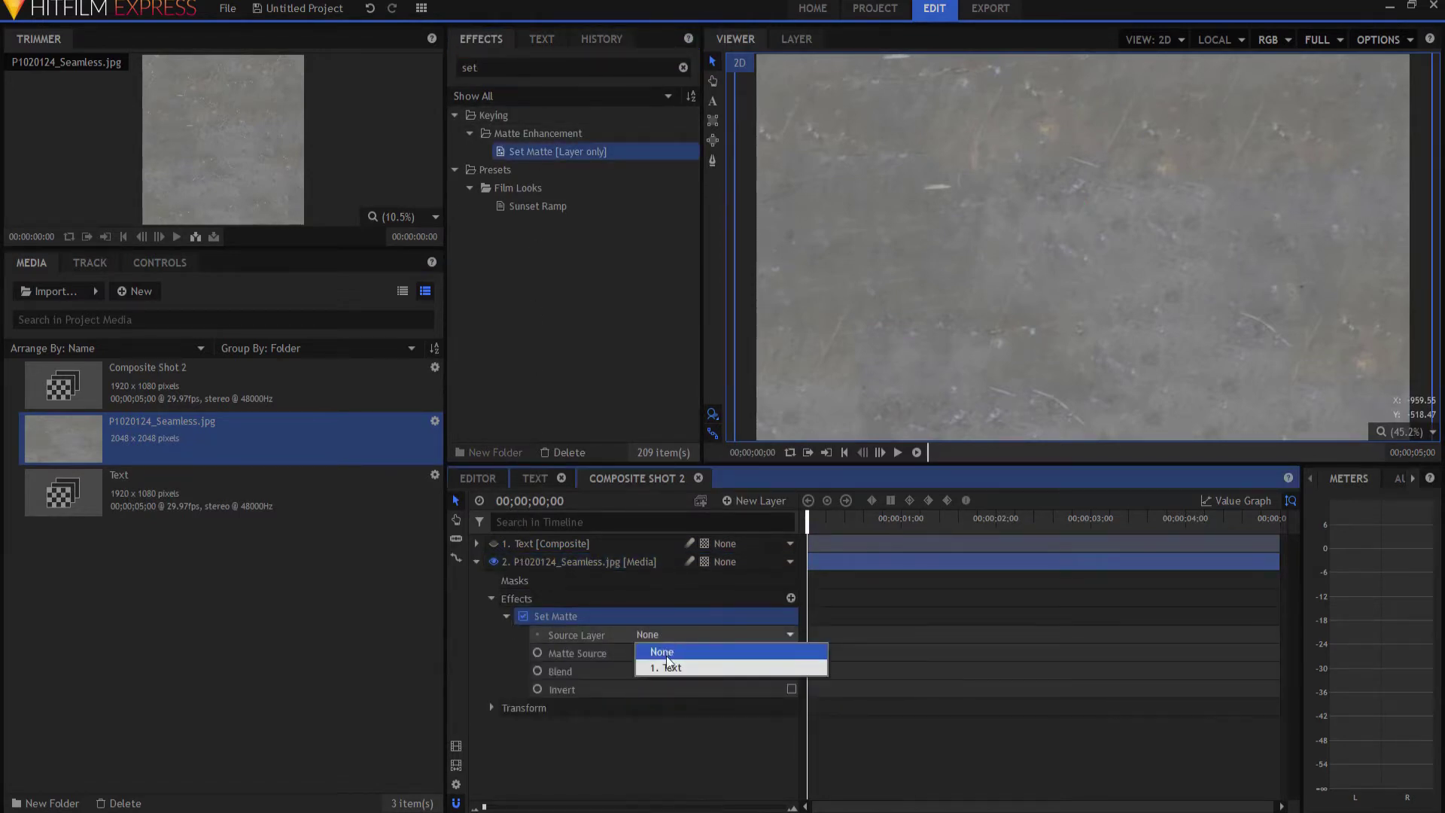
pyautogui.click(669, 665)
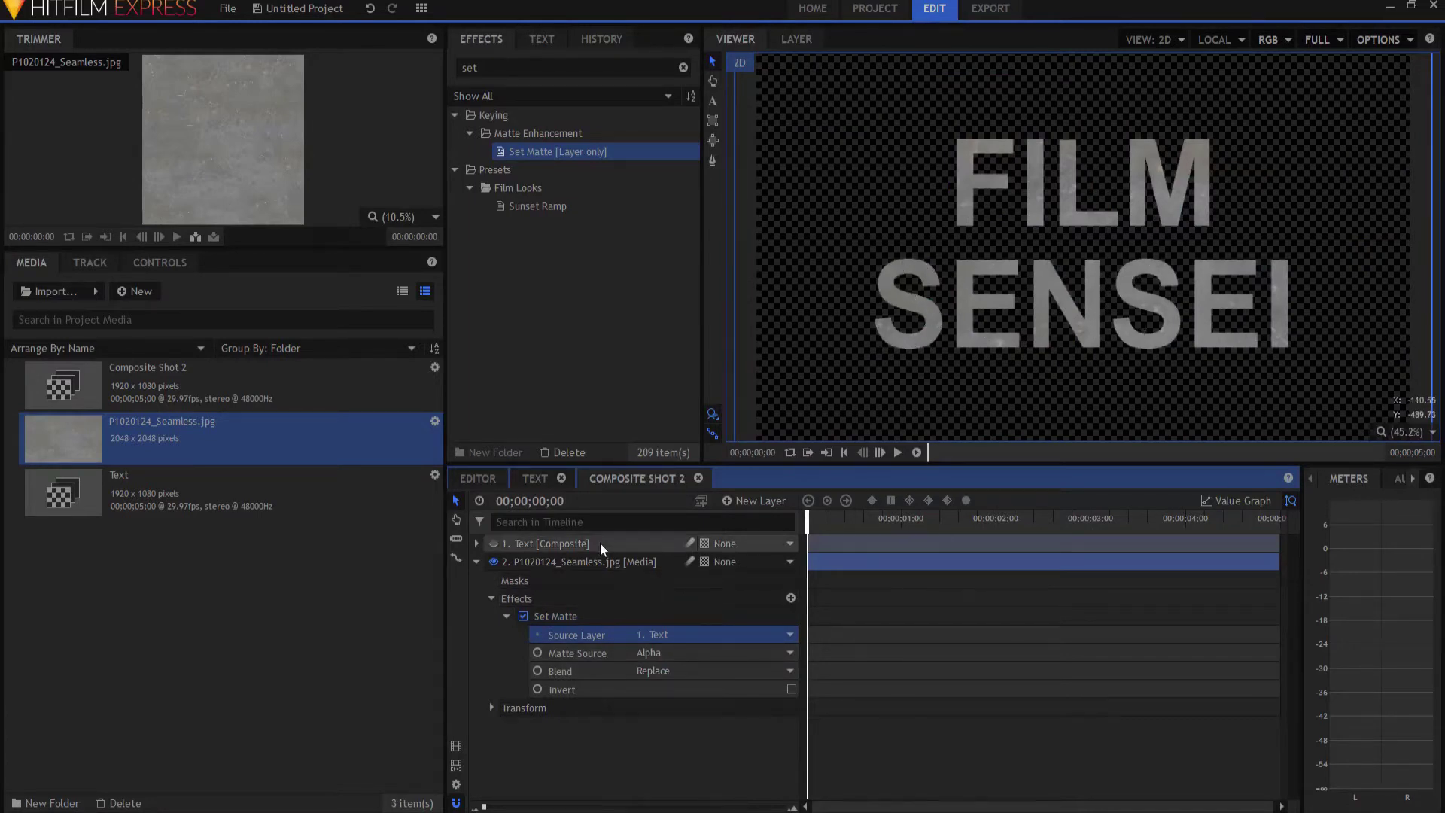
pyautogui.click(476, 562)
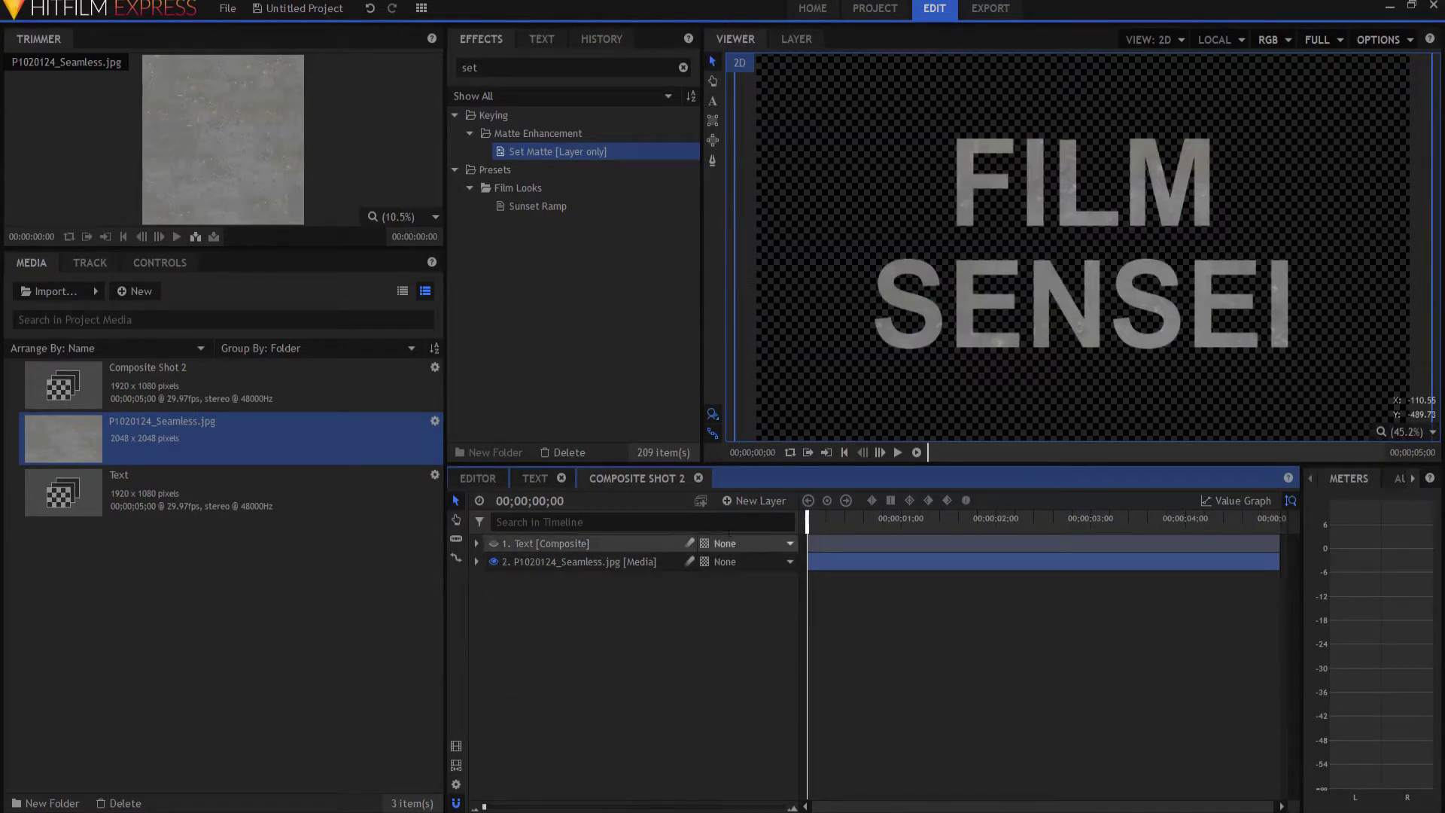
# Add a new light layer along with the required camera.
pyautogui.click(761, 499)
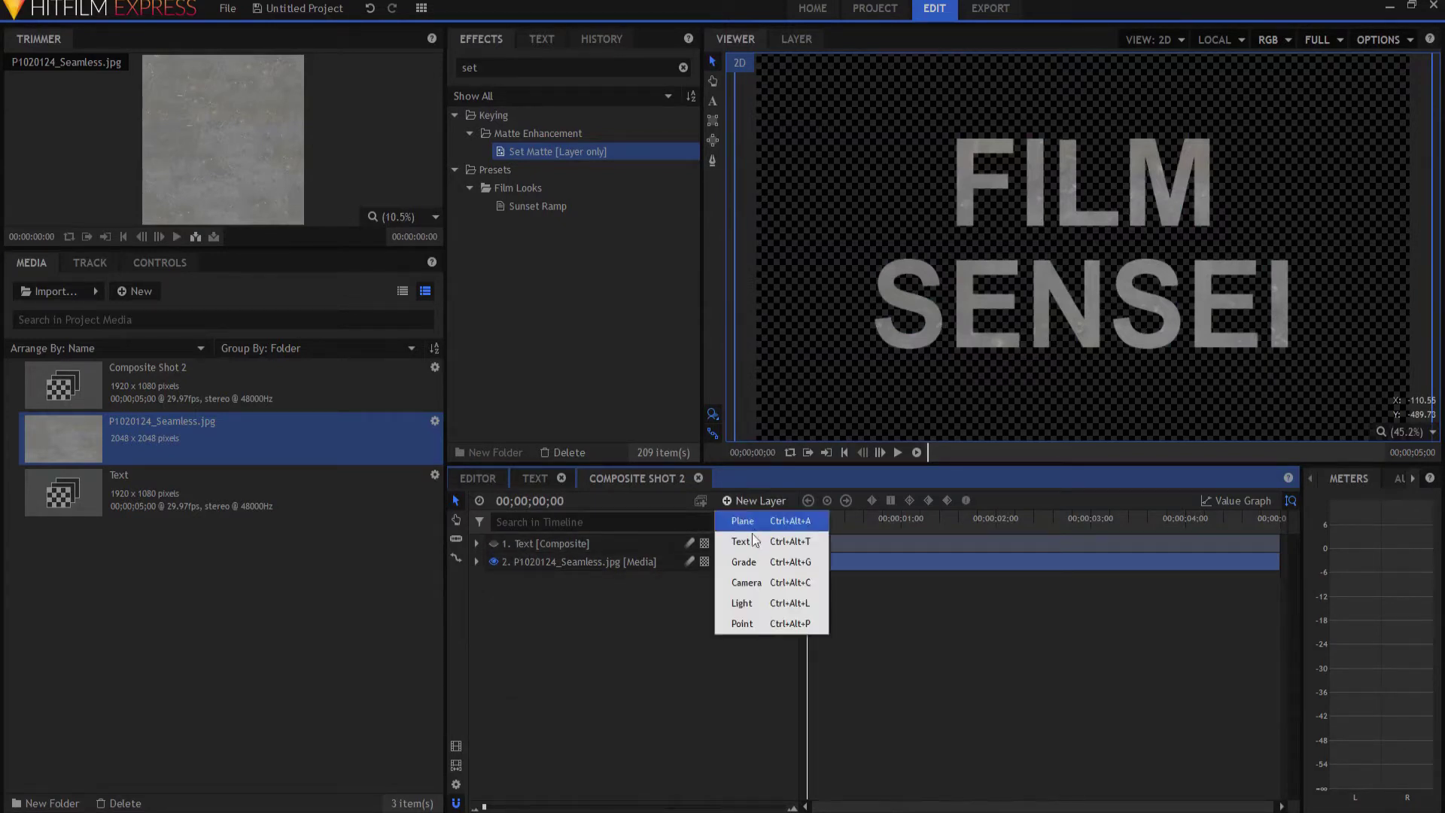
pyautogui.click(743, 605)
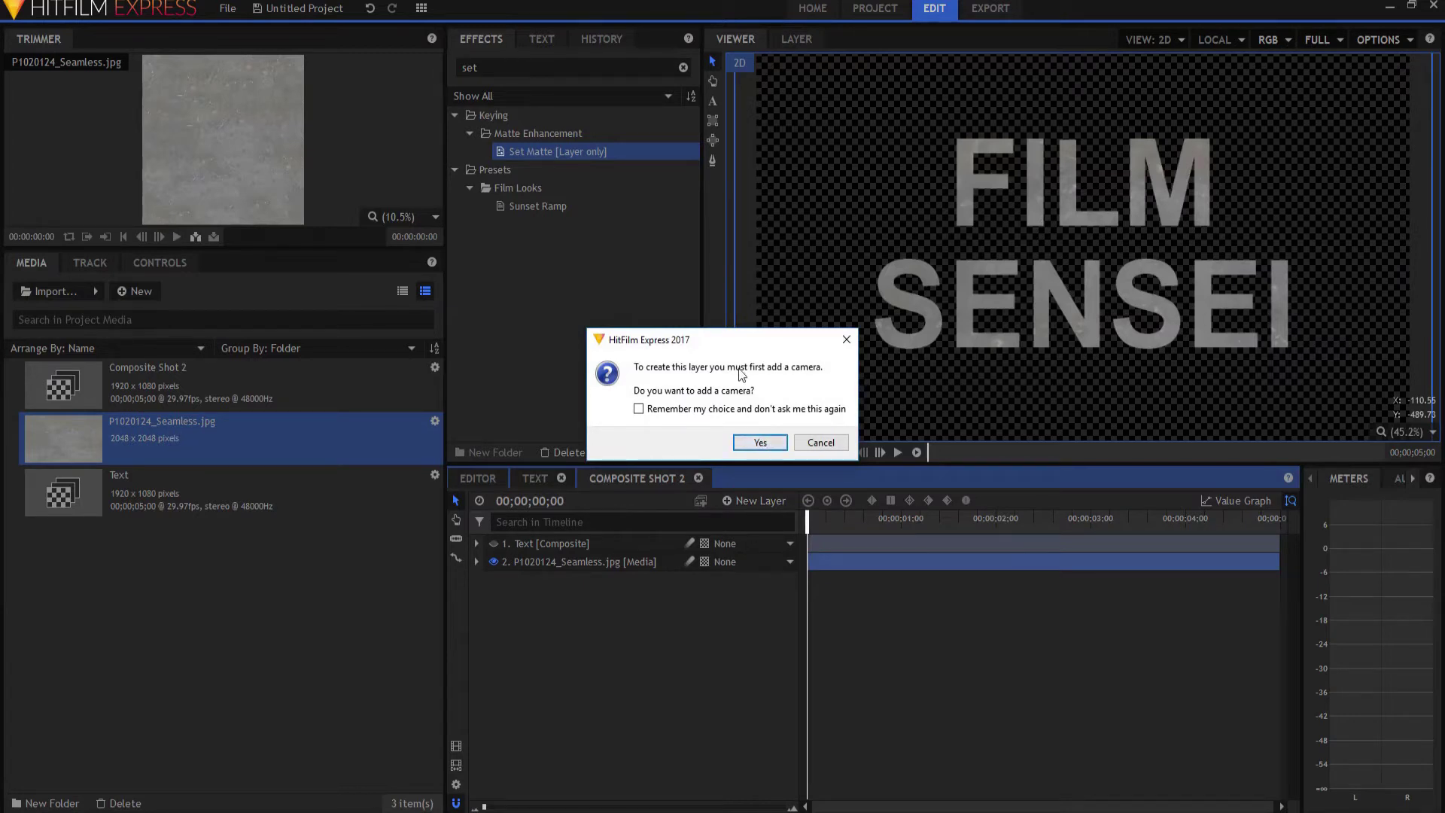
pyautogui.click(760, 442)
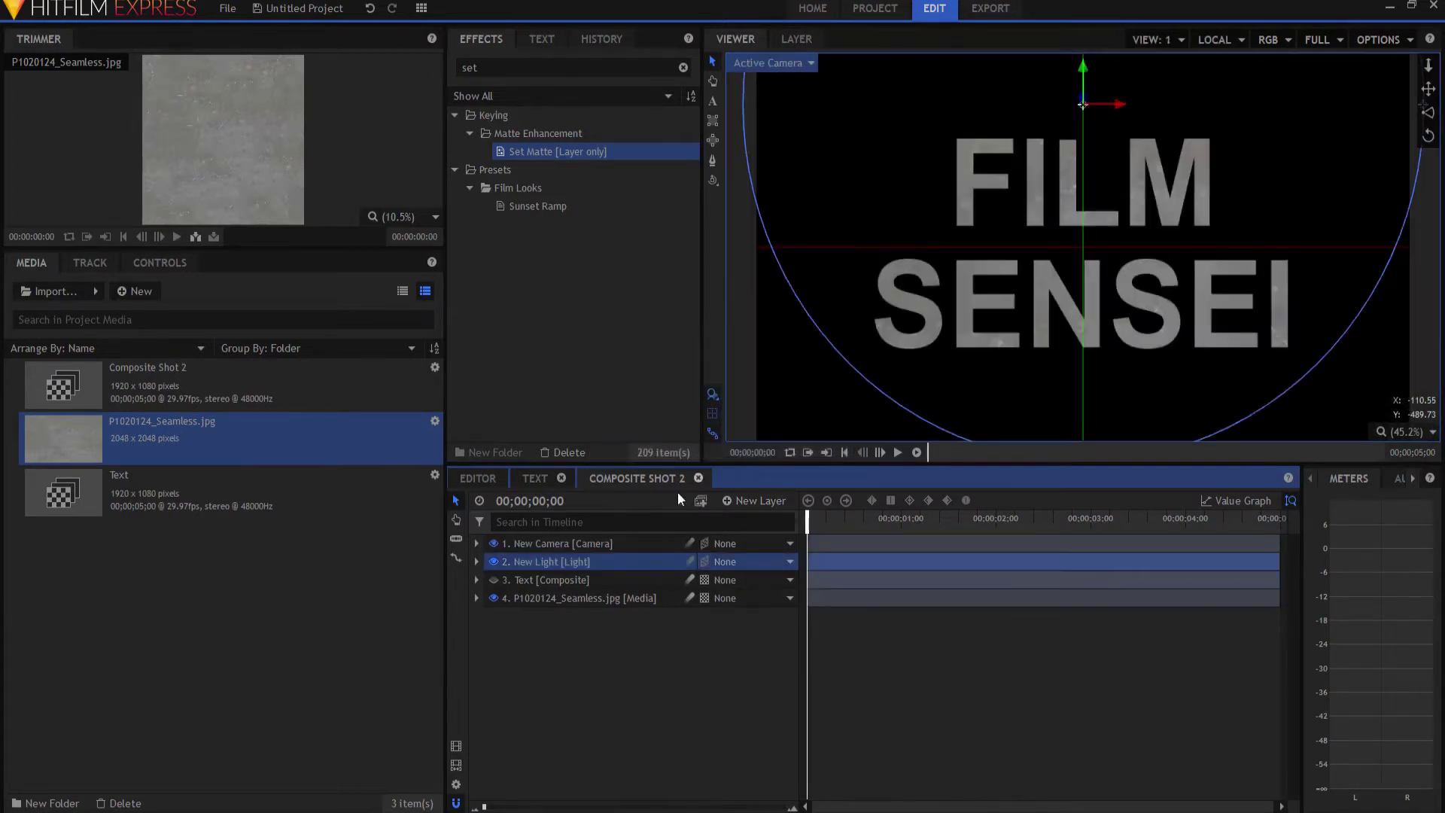
# Set the light's Position Y to 0 and Position Z to 100.
pyautogui.click(475, 561)
pyautogui.click(491, 580)
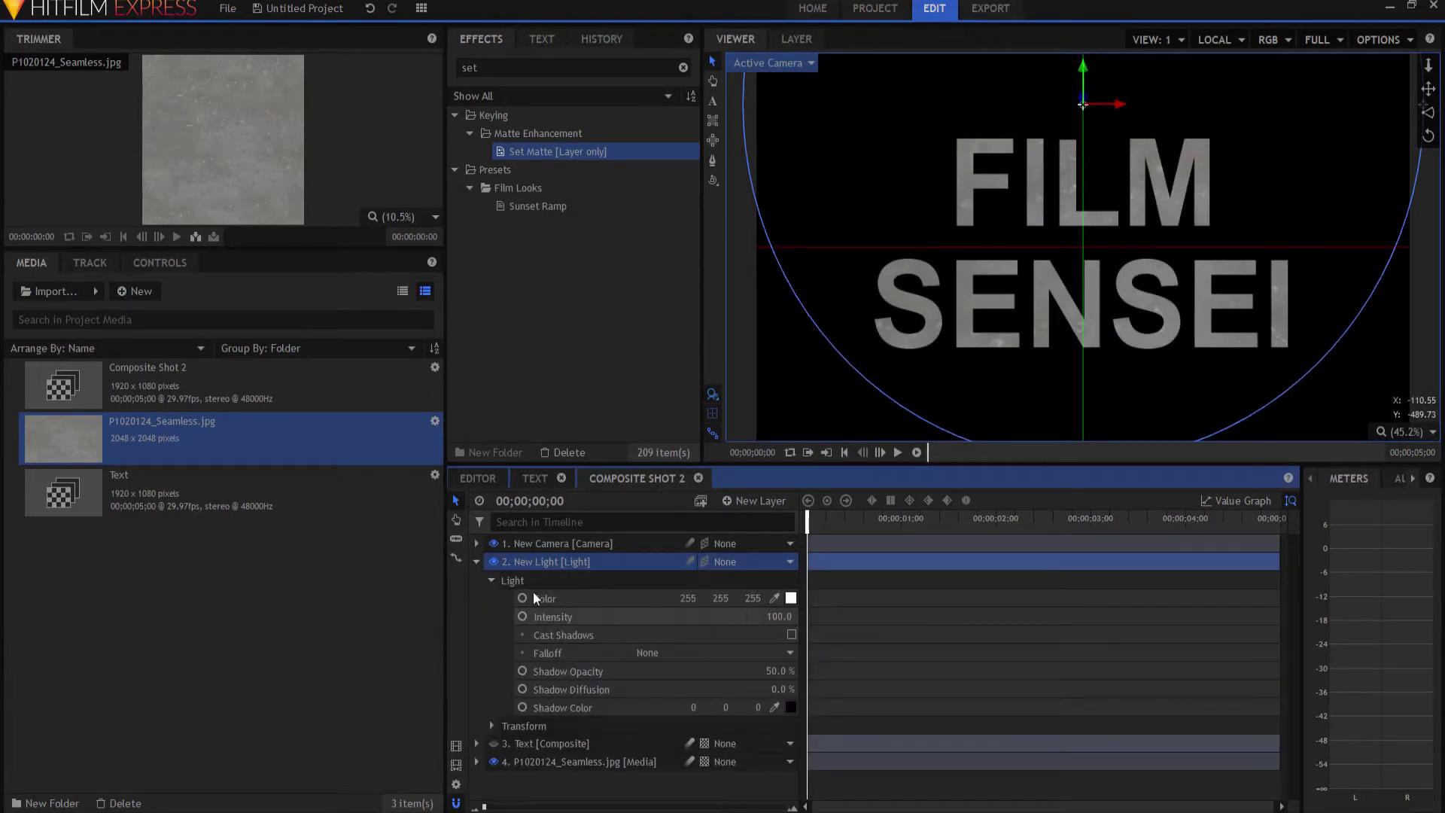
pyautogui.click(490, 581)
pyautogui.click(491, 600)
pyautogui.click(757, 617)
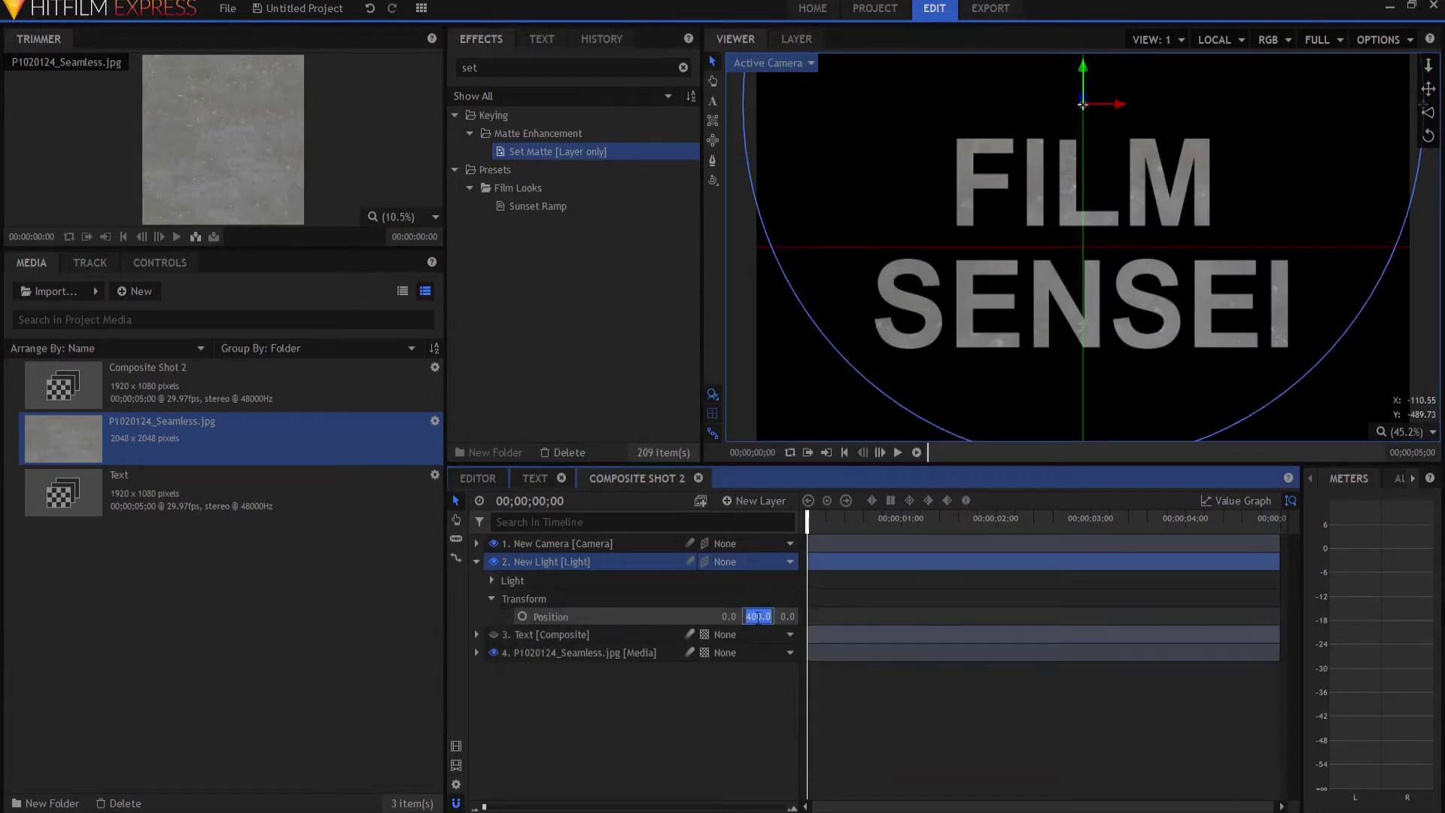
pyautogui.write('0')
pyautogui.press('Return')
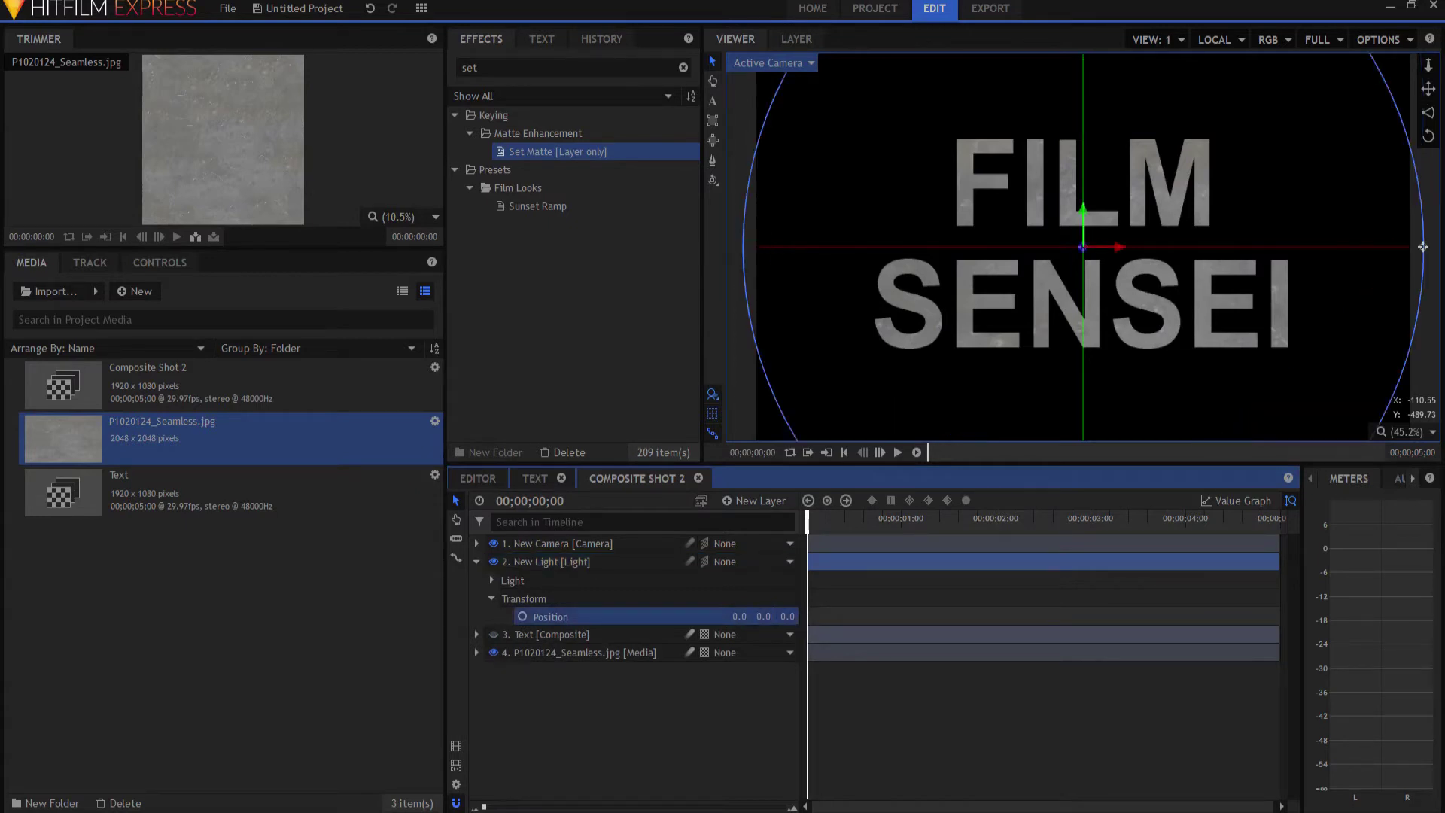
pyautogui.moveTo(787, 616); pyautogui.dragTo(741, 607)
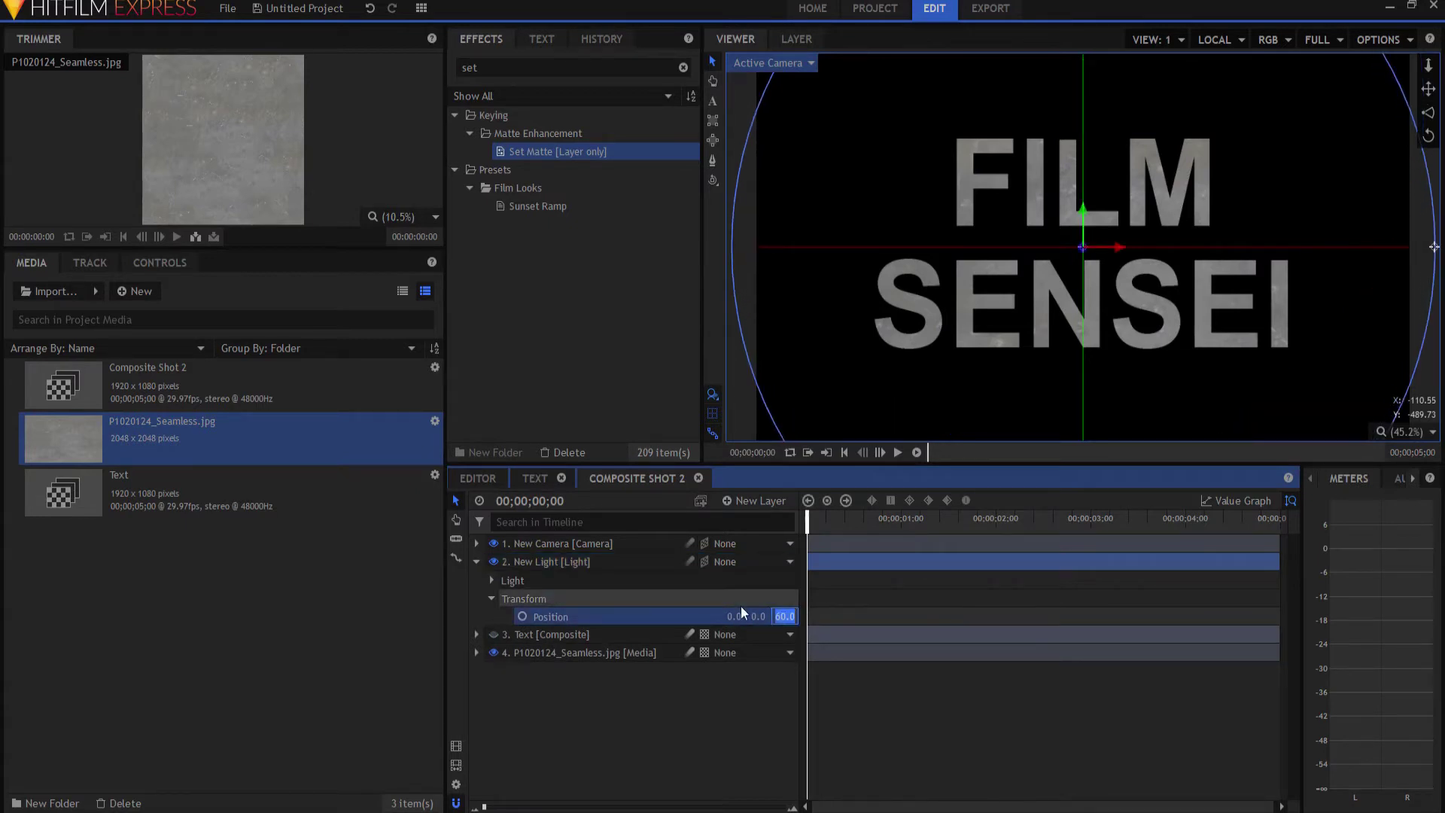
pyautogui.write('100')
pyautogui.press('Return')
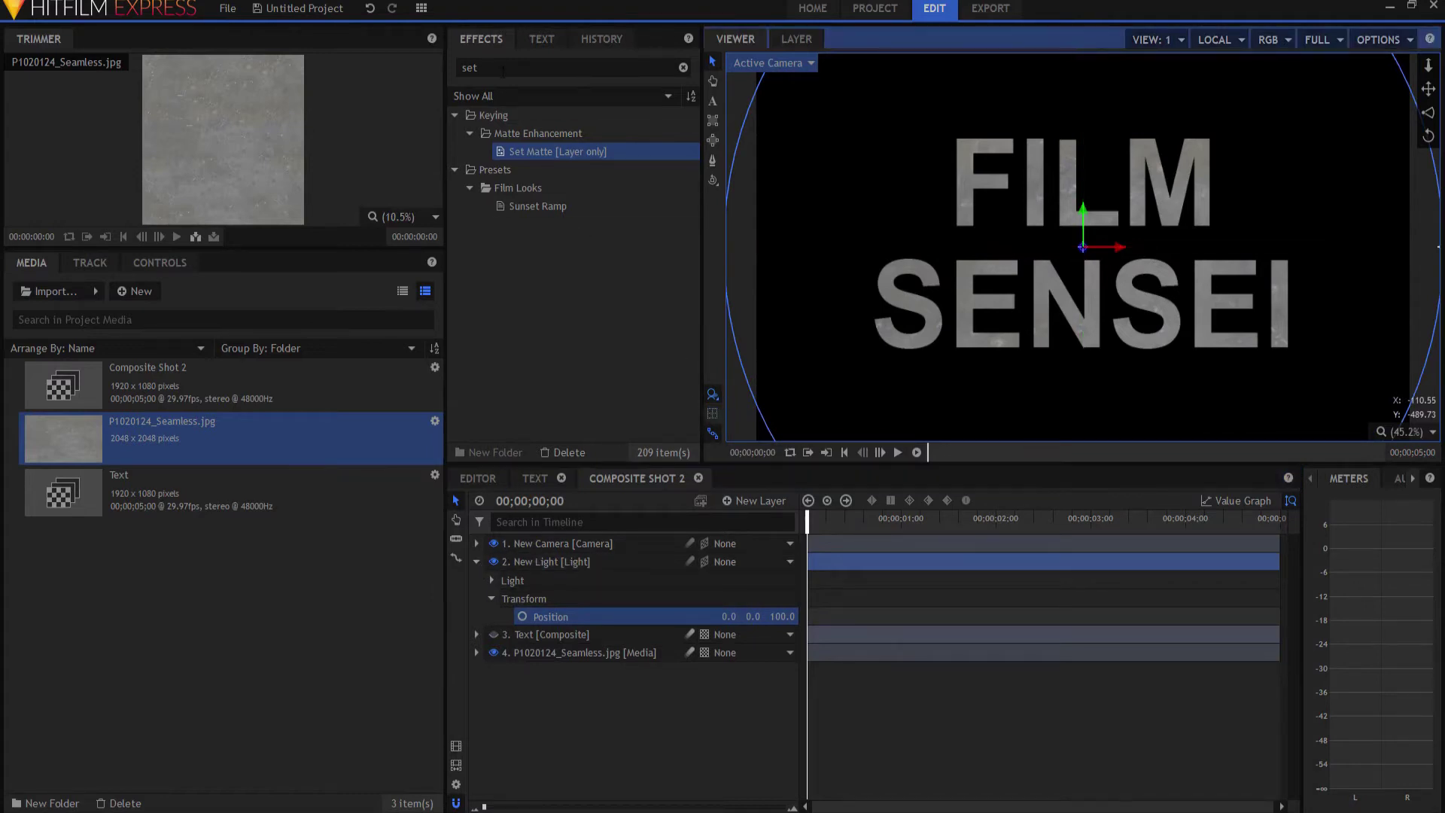
pyautogui.doubleClick(469, 68)
# Add Parallax to the texture layer with Invert Map on and Depth 100.
pyautogui.write('para')
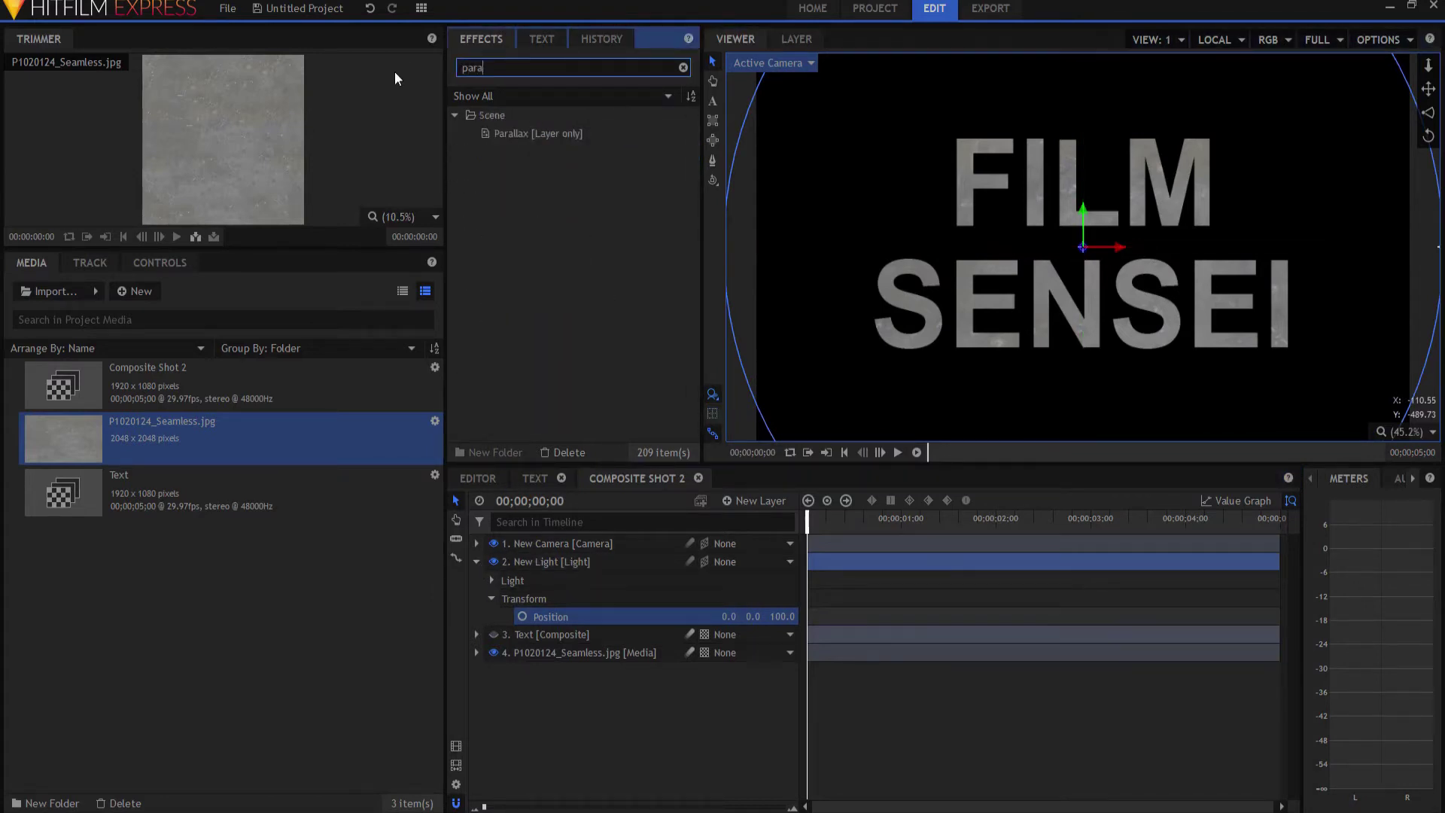
pyautogui.moveTo(514, 143); pyautogui.dragTo(542, 652)
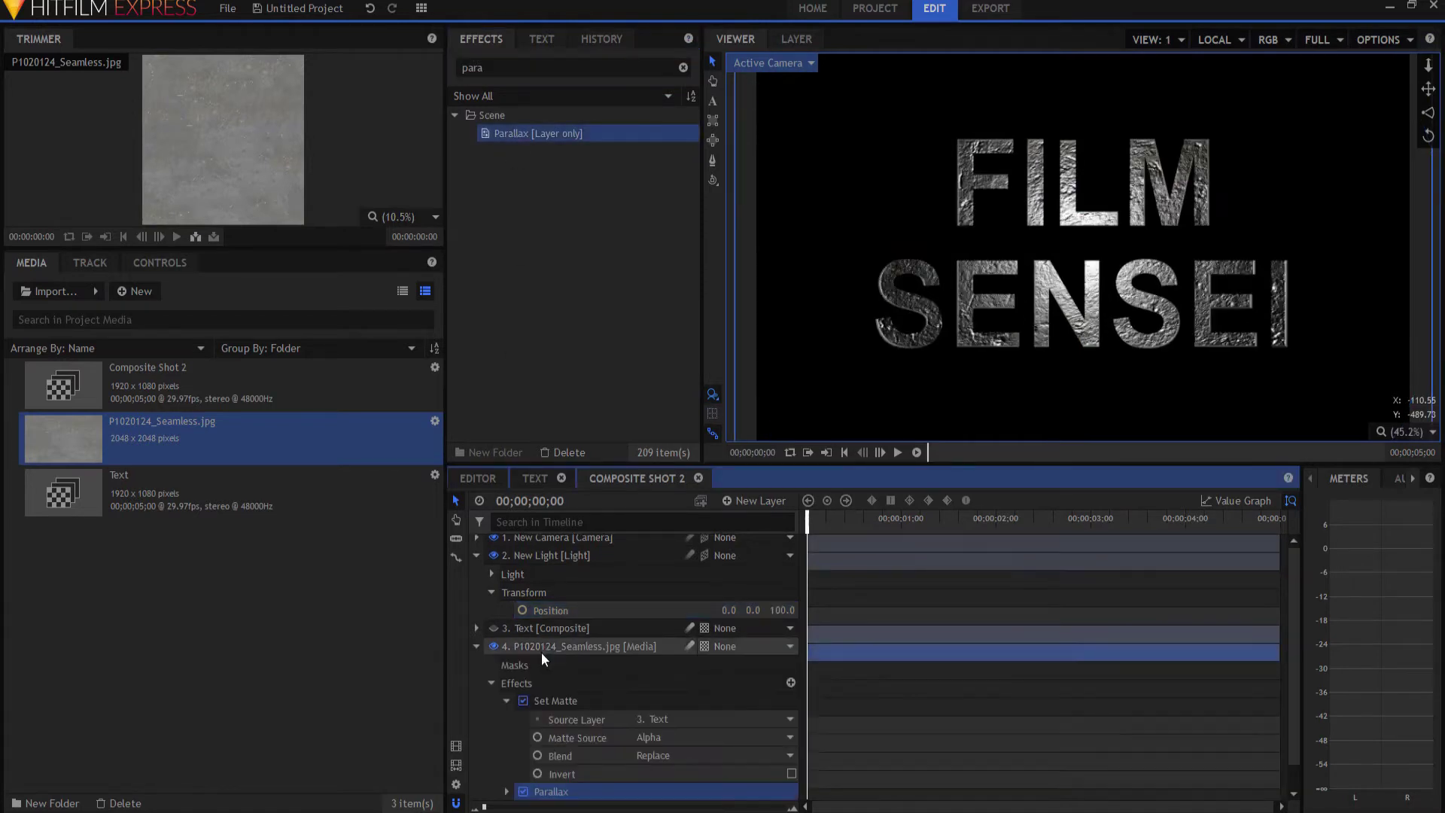
pyautogui.click(506, 791)
pyautogui.scroll(-1, 523, 712)
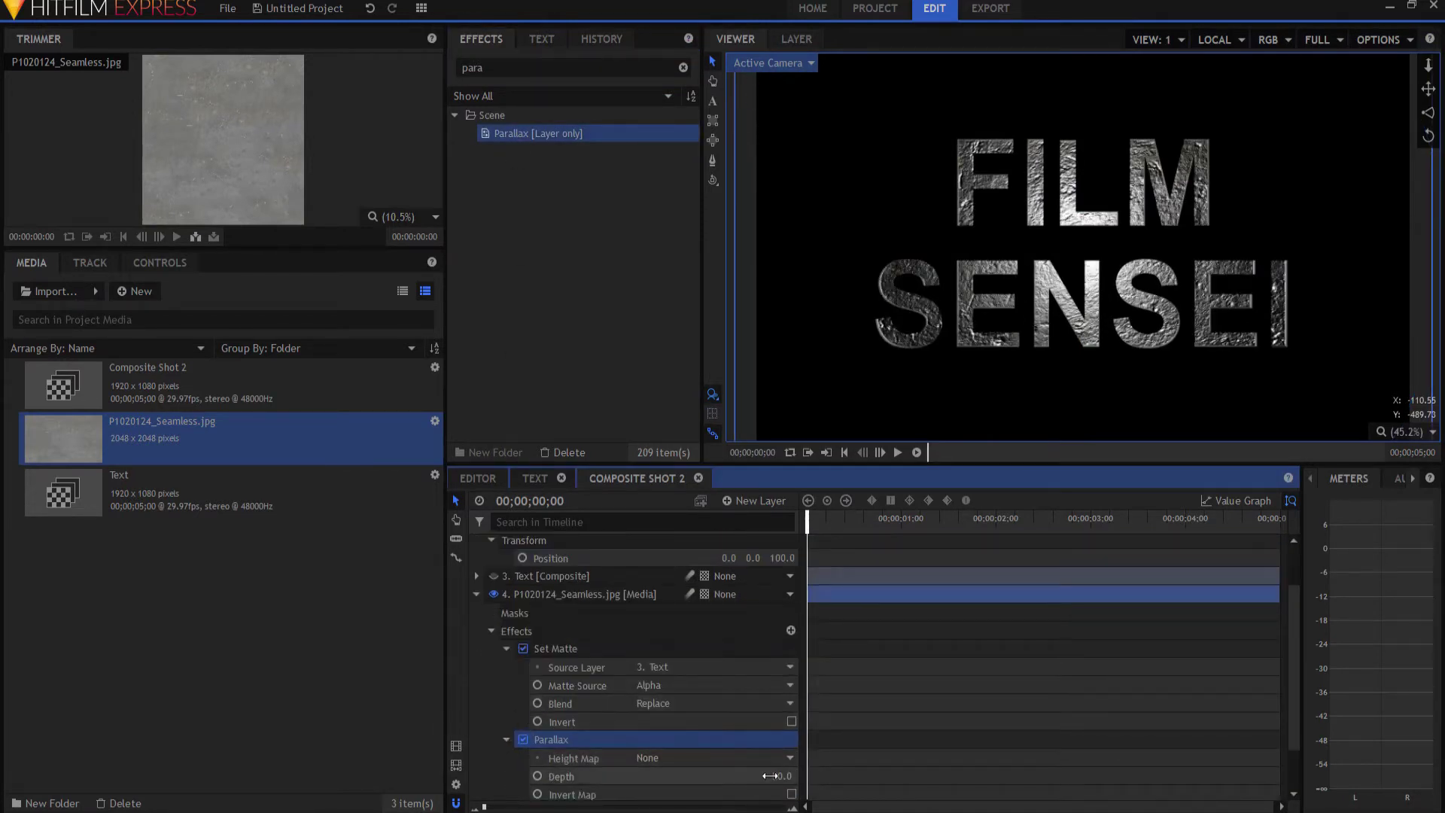
pyautogui.click(791, 795)
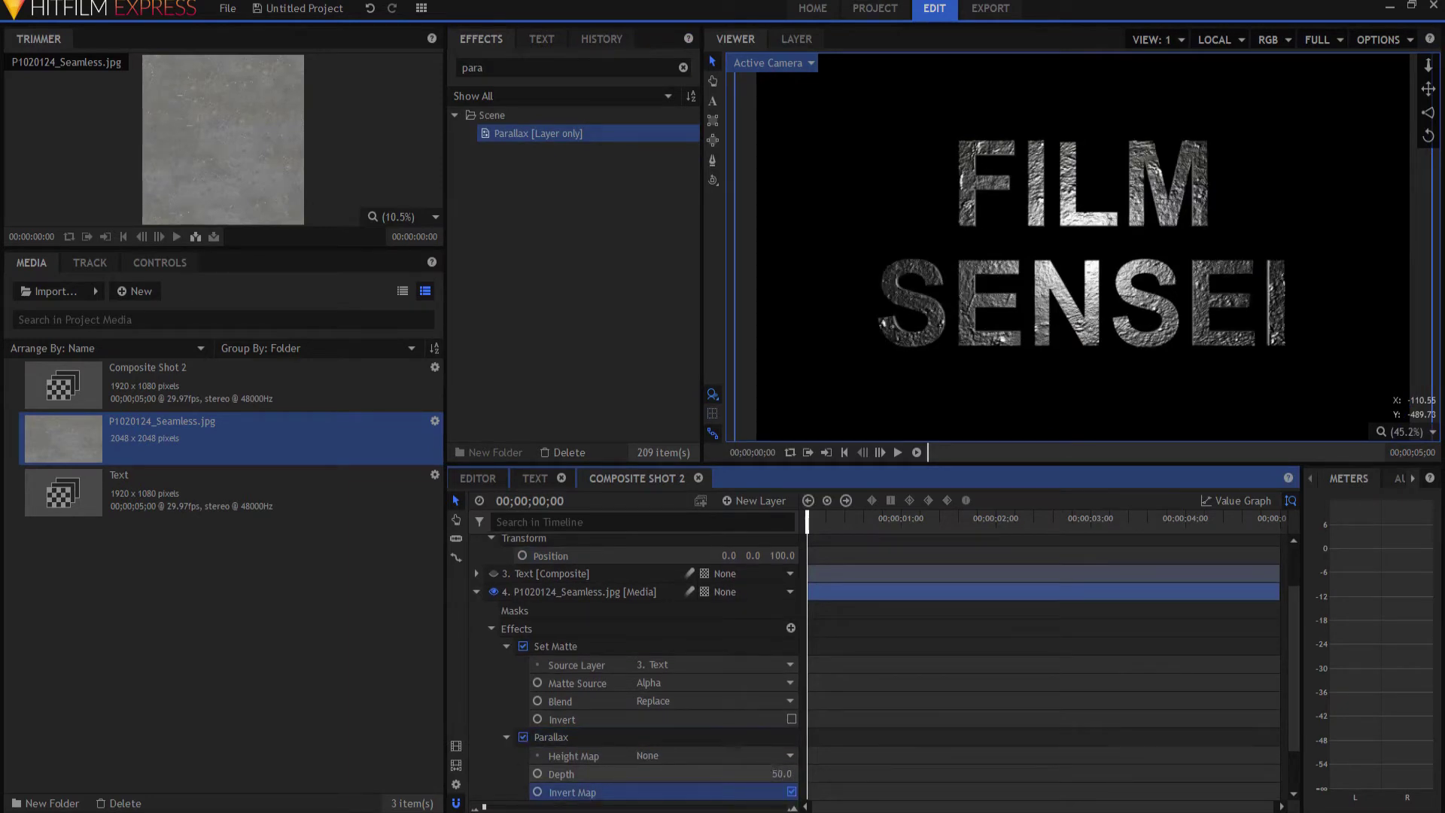
pyautogui.click(779, 776)
pyautogui.write('100')
pyautogui.press('Return')
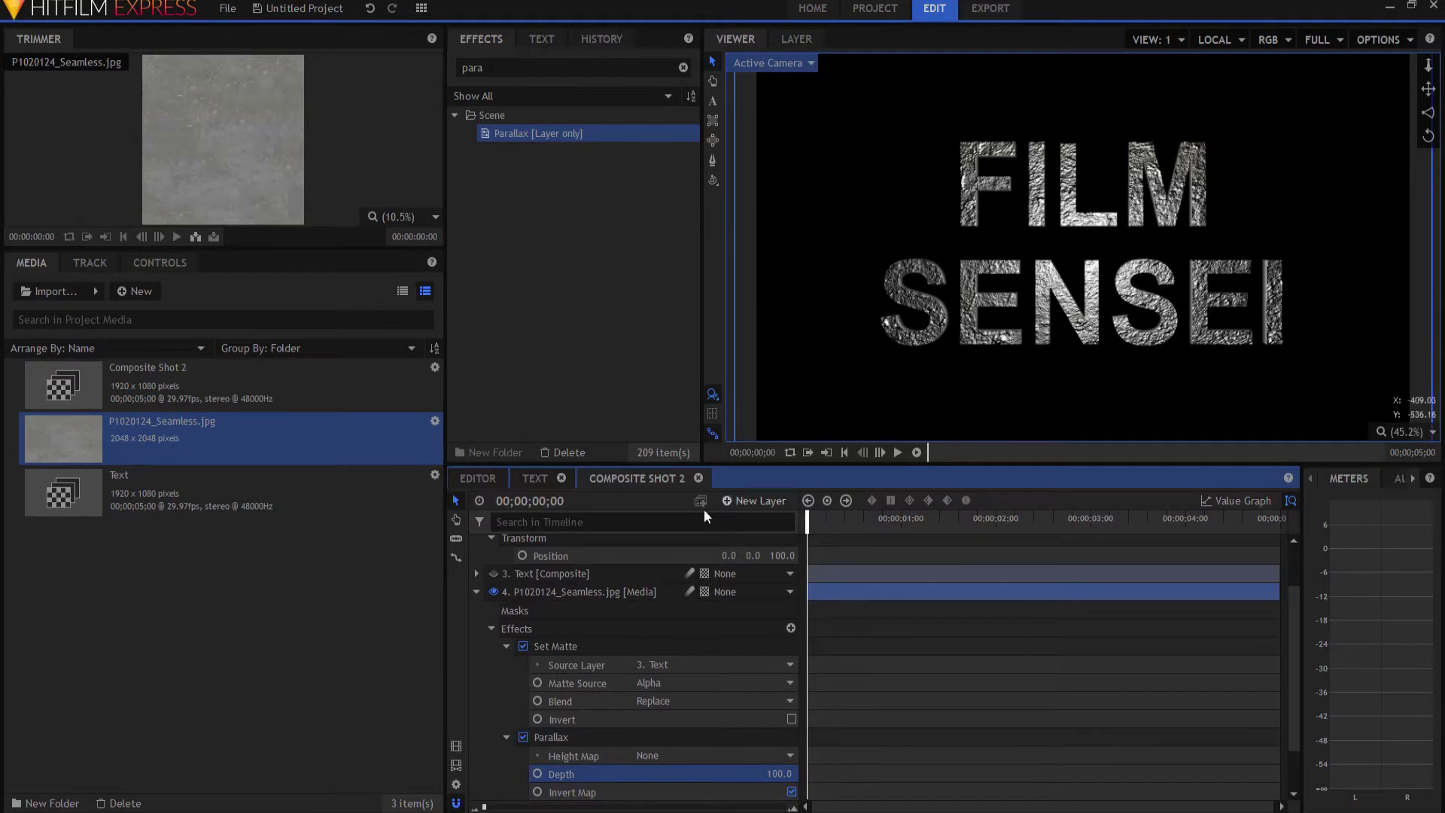
pyautogui.scroll(1, 542, 577)
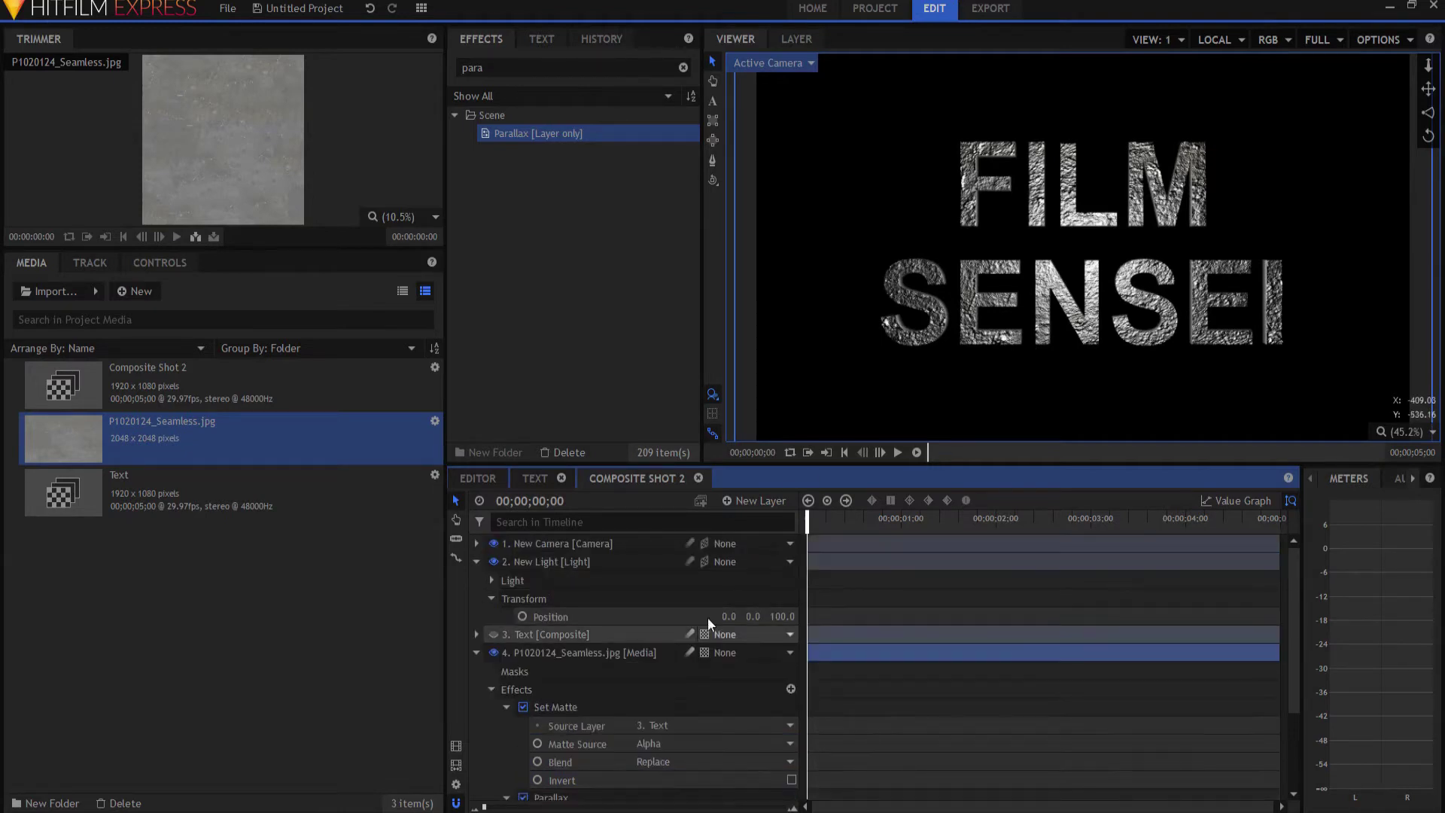
pyautogui.click(571, 561)
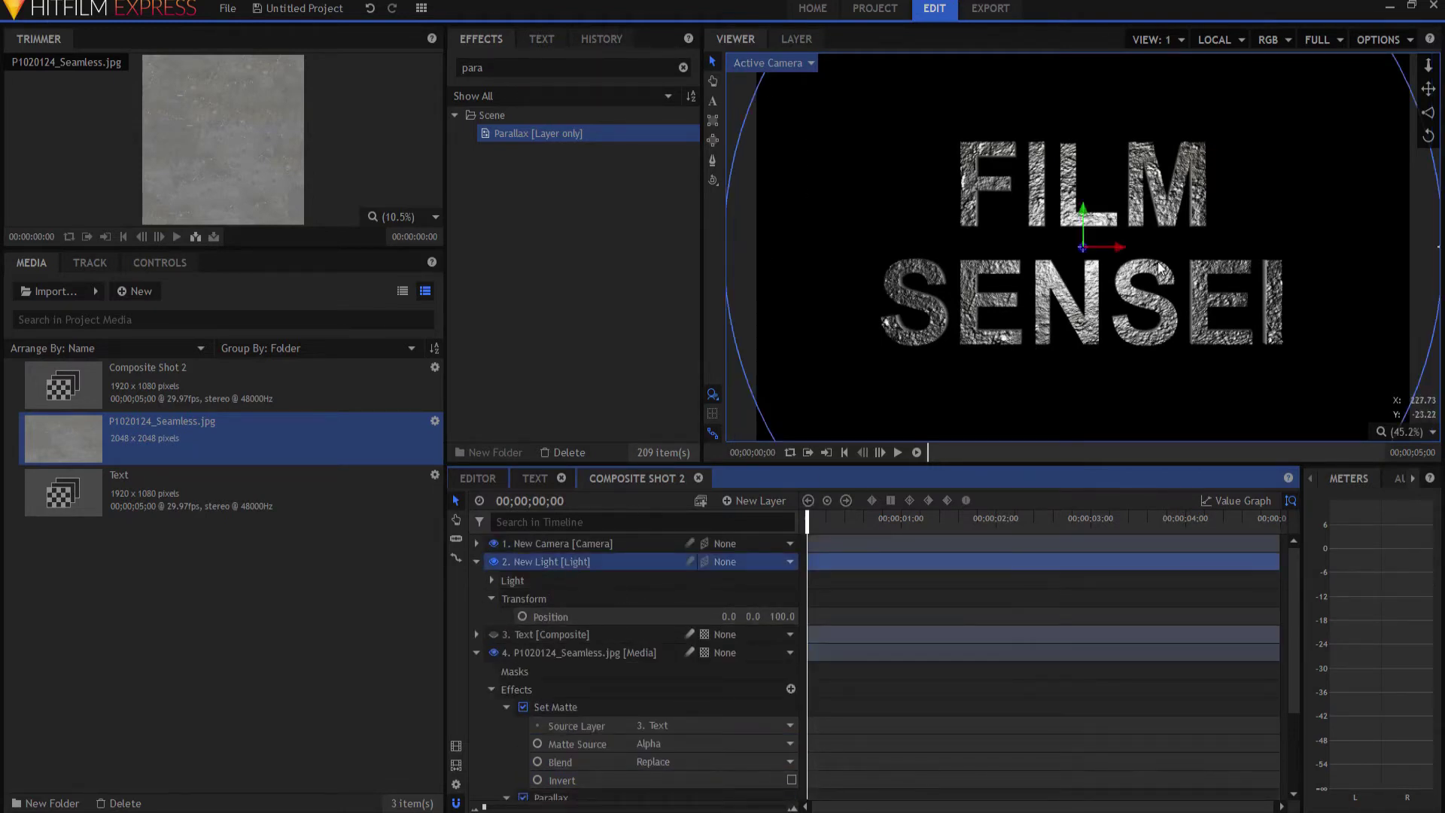
# Drag the light left along X to about -31.3 in the Viewer.
pyautogui.click(1111, 253)
pyautogui.moveTo(1111, 253)
pyautogui.mouseDown()
pyautogui.moveTo(901, 253)
pyautogui.moveTo(1347, 239)
pyautogui.moveTo(1098, 247)
pyautogui.moveTo(1134, 248)
pyautogui.moveTo(1096, 262)
pyautogui.mouseUp()
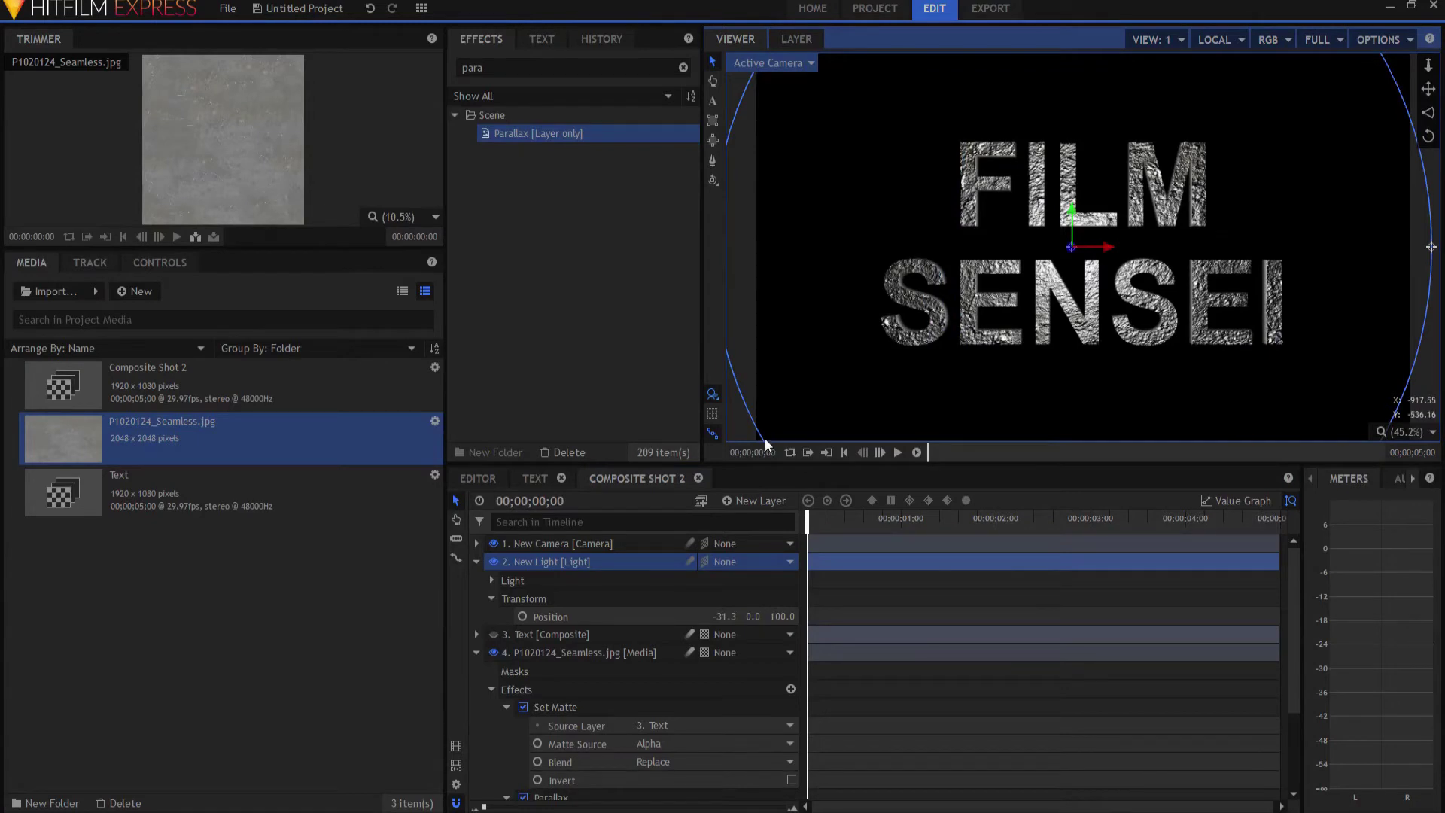
pyautogui.click(476, 561)
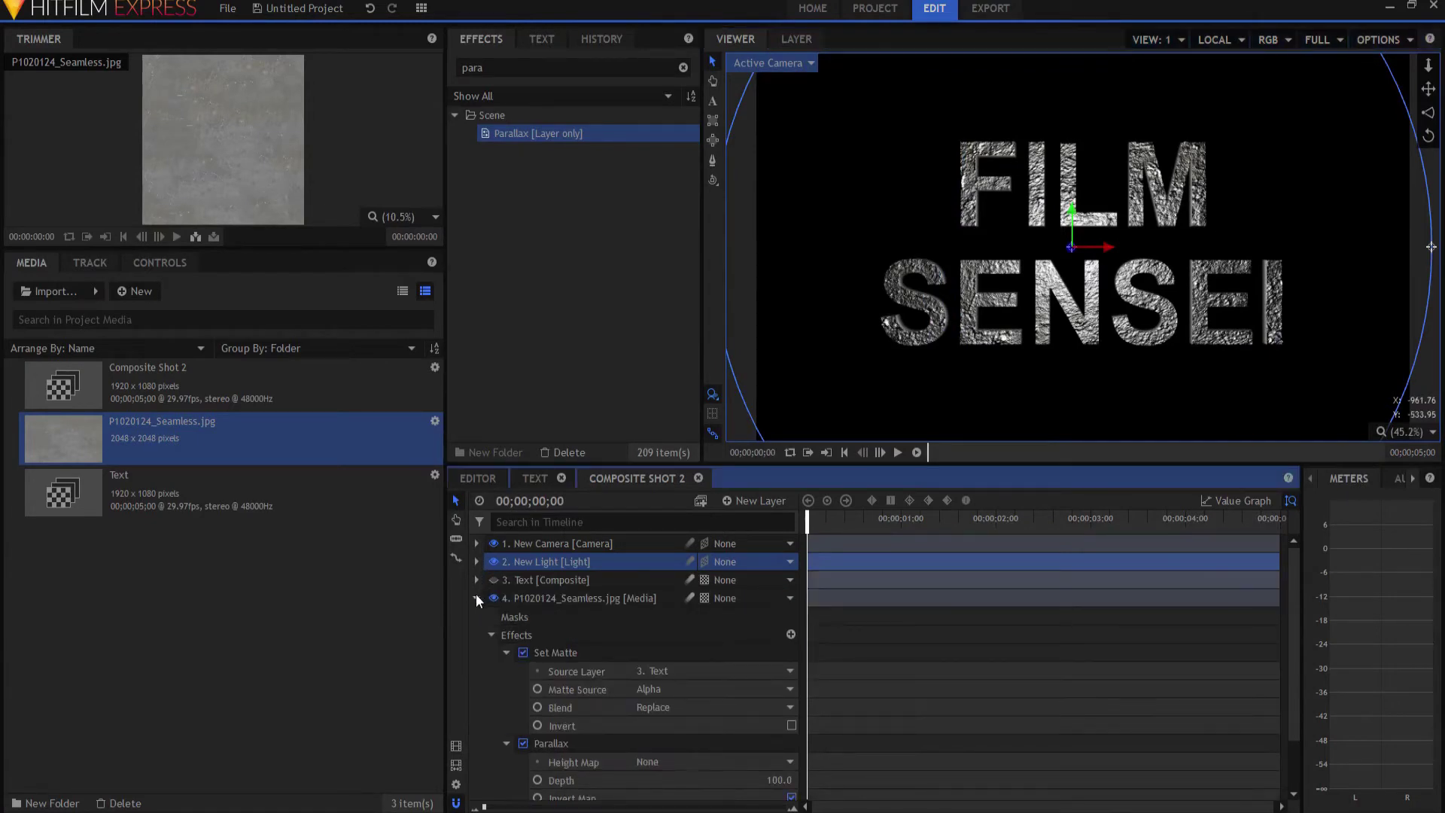
# Duplicate the P1020124_Seamless.jpg texture layer as layer 5.
pyautogui.click(477, 596)
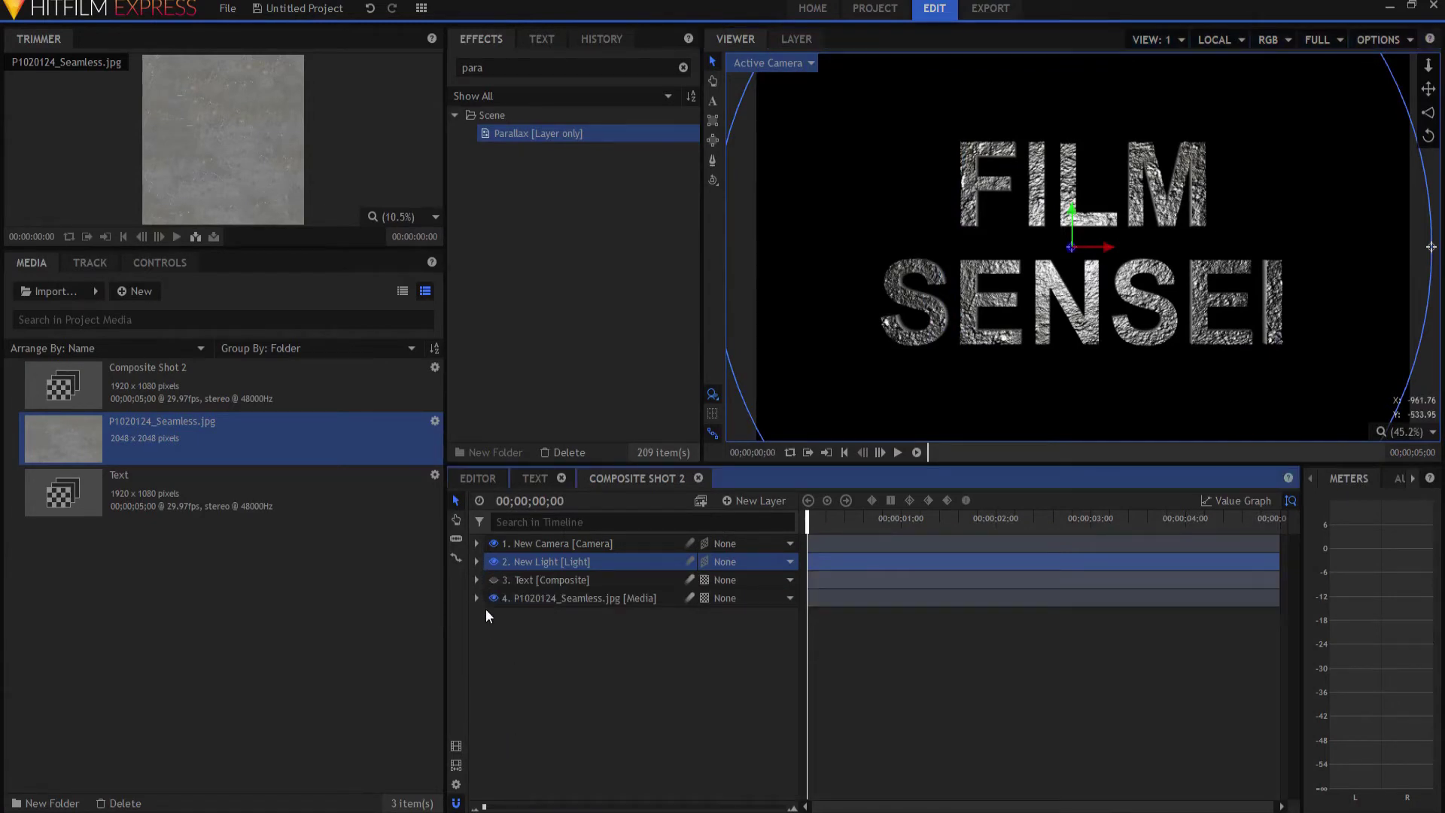
pyautogui.rightClick(539, 599)
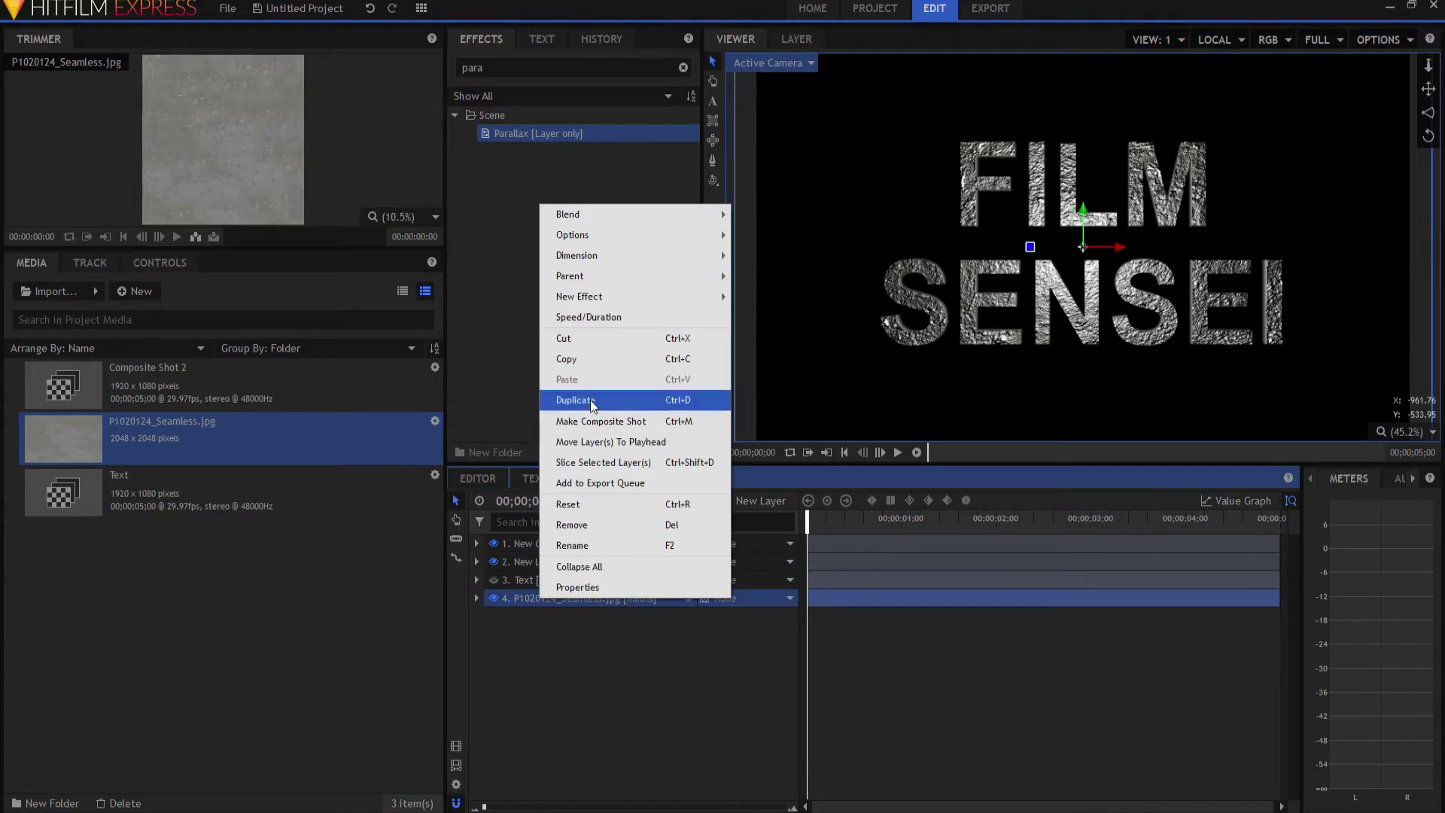
pyautogui.click(592, 403)
pyautogui.click(576, 598)
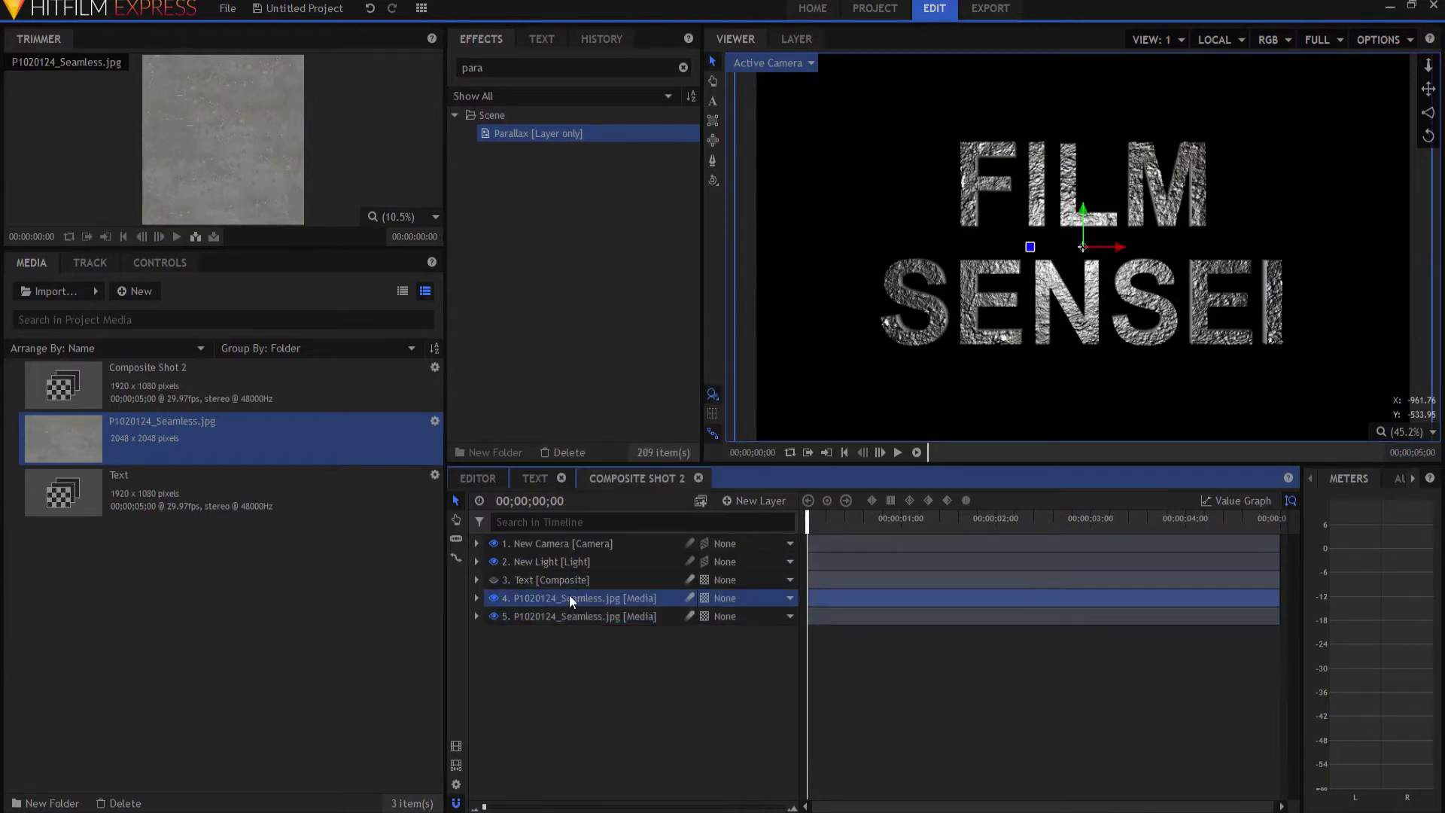
# Add Matte Cleaner to layer 4 with Feather set to 30 px.
pyautogui.click(475, 597)
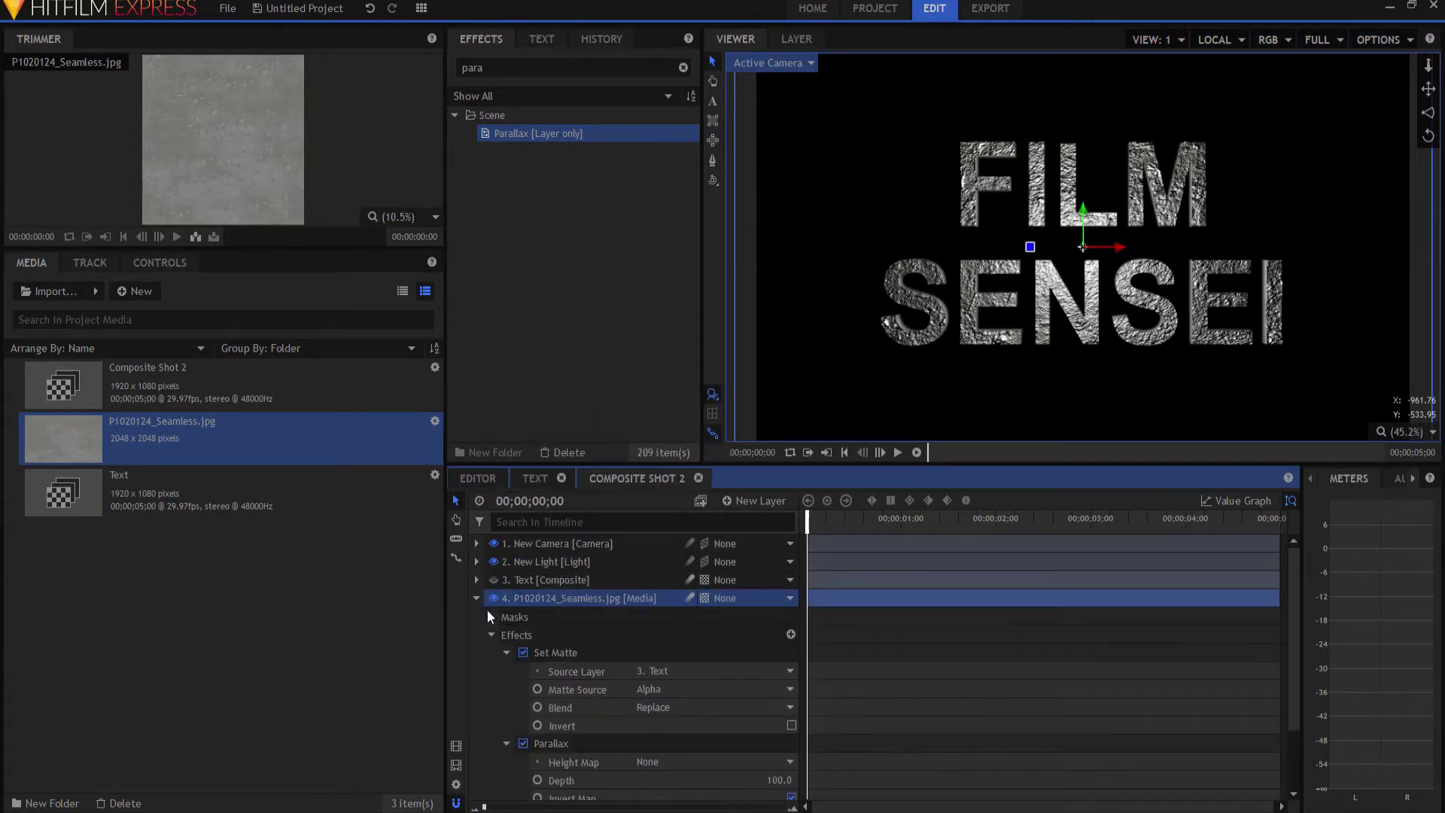
pyautogui.doubleClick(472, 67)
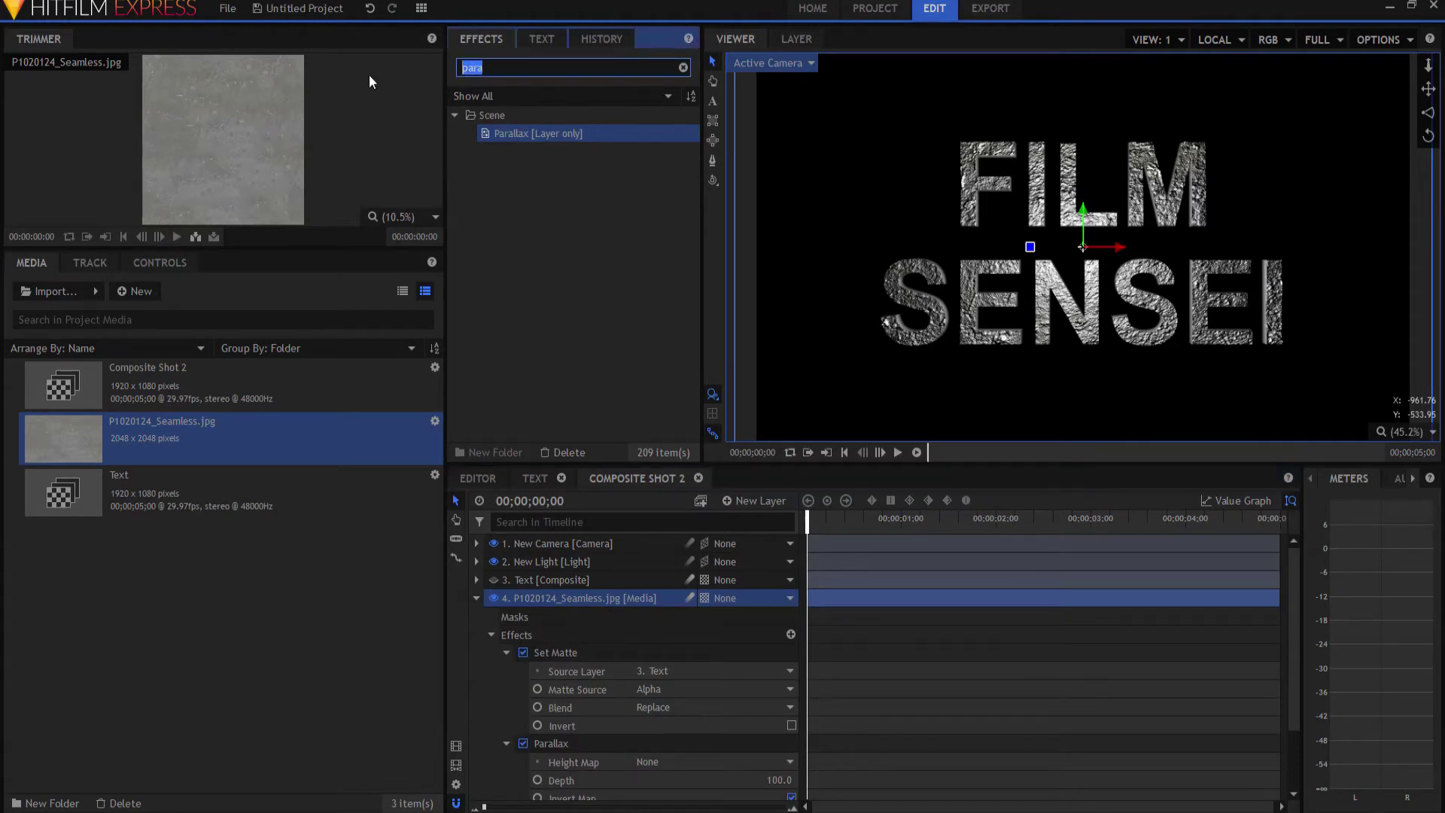
pyautogui.write('matte')
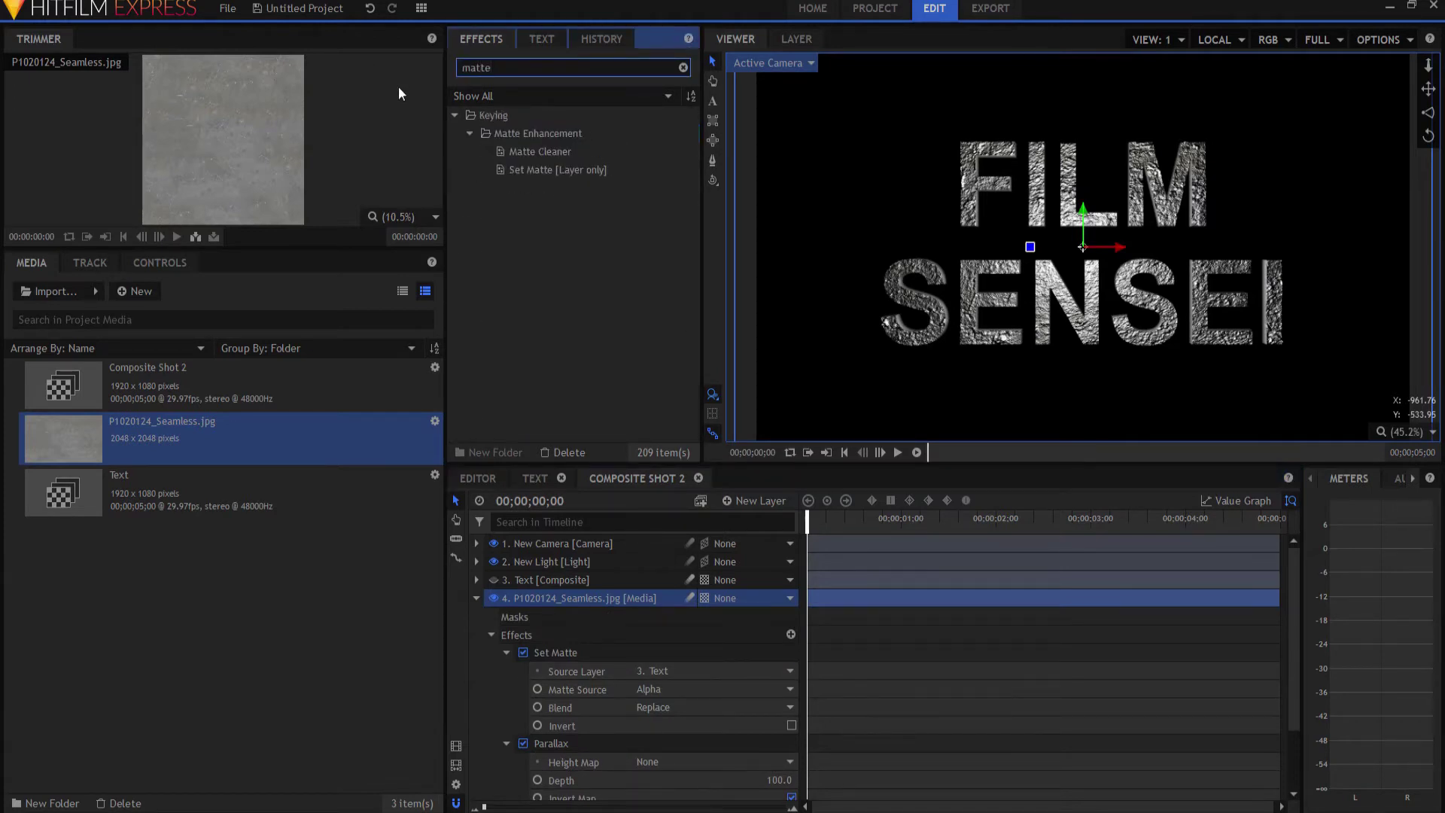
pyautogui.click(536, 155)
pyautogui.moveTo(535, 155); pyautogui.dragTo(577, 734)
pyautogui.click(506, 652)
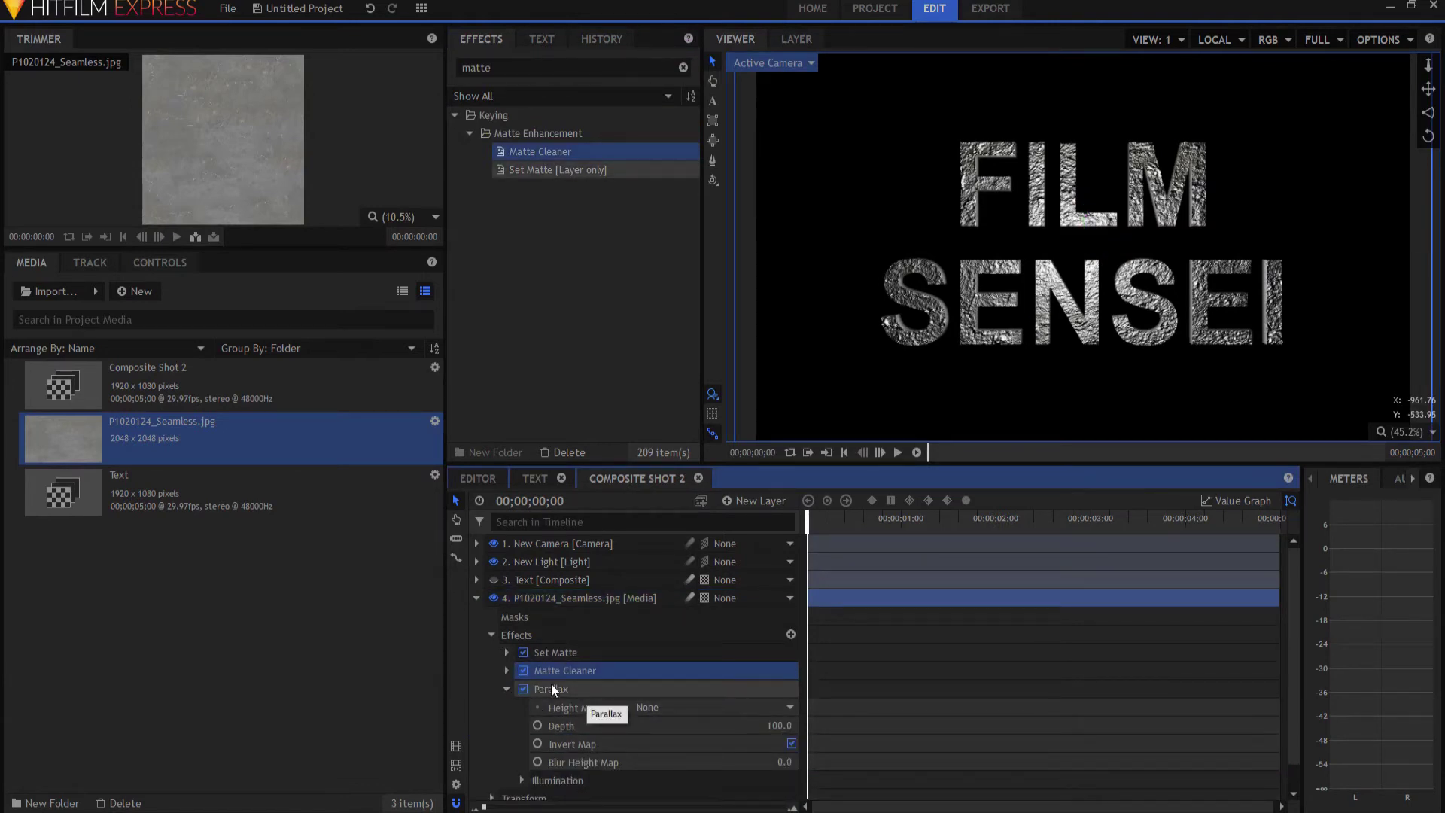
pyautogui.click(506, 671)
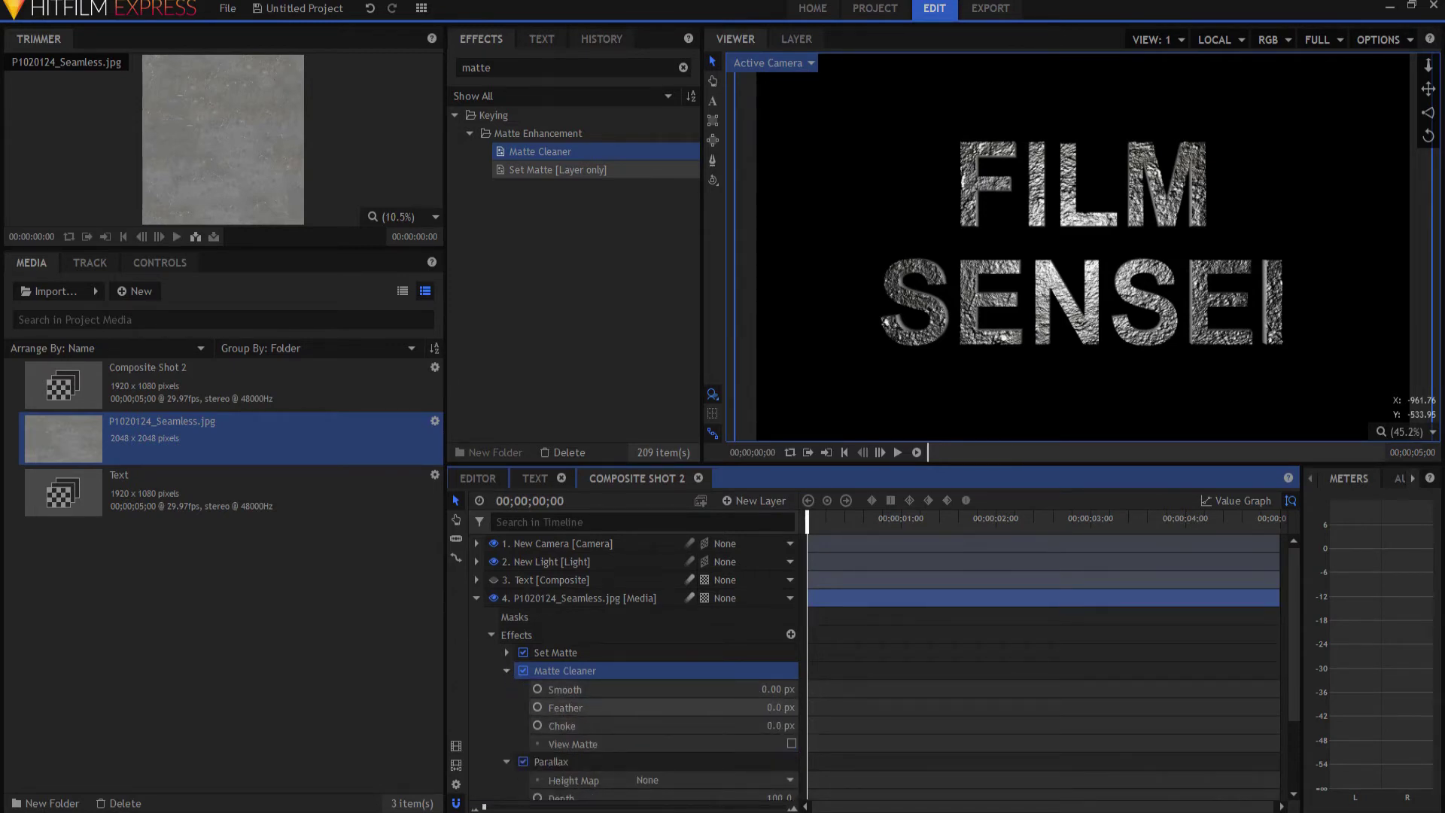
pyautogui.moveTo(783, 707); pyautogui.dragTo(849, 707)
pyautogui.click(783, 707)
pyautogui.write('30')
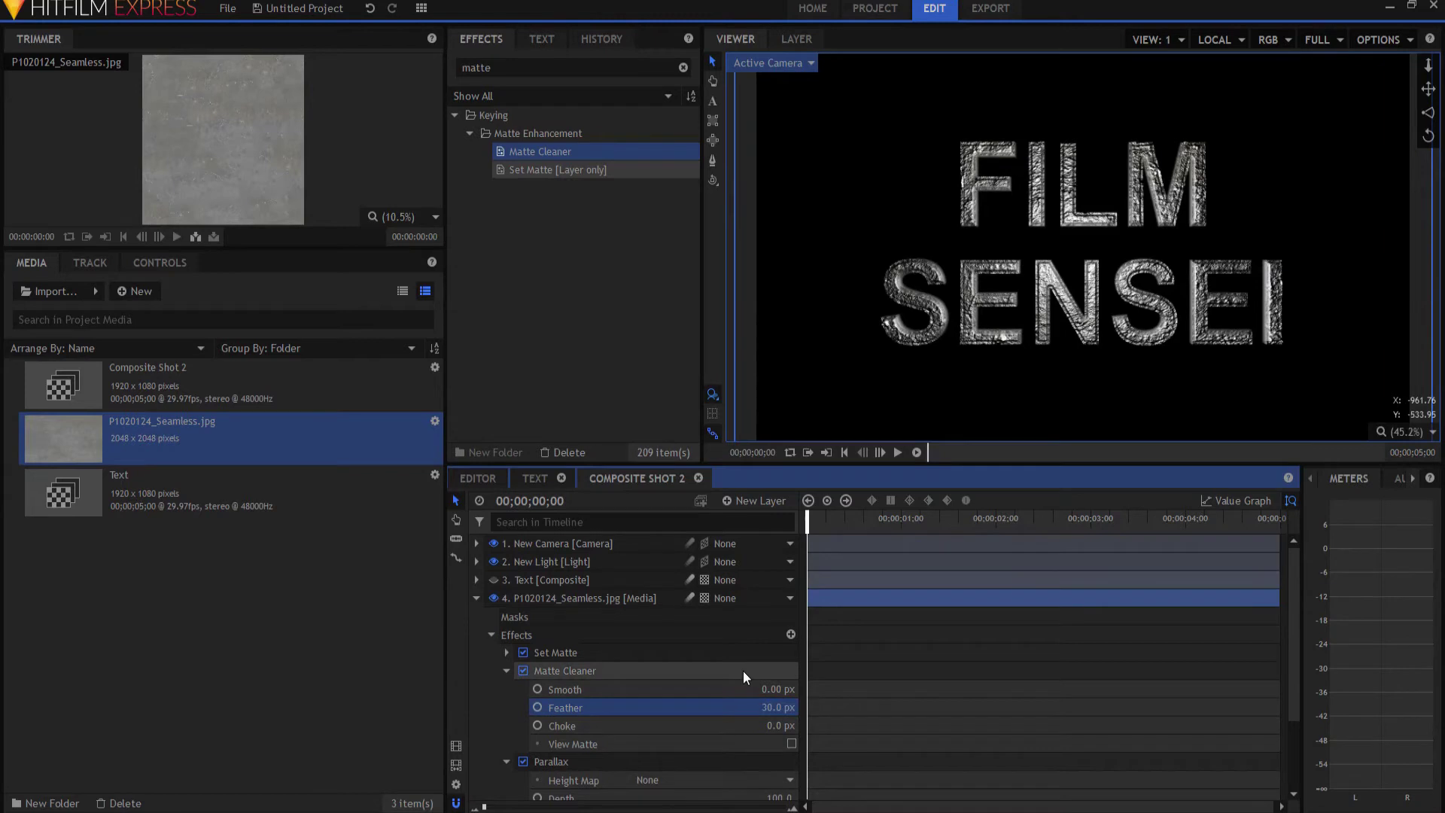
pyautogui.press('Return')
# Lower layer 4's Parallax Depth to 50.
pyautogui.scroll(-3, 743, 670)
pyautogui.click(771, 697)
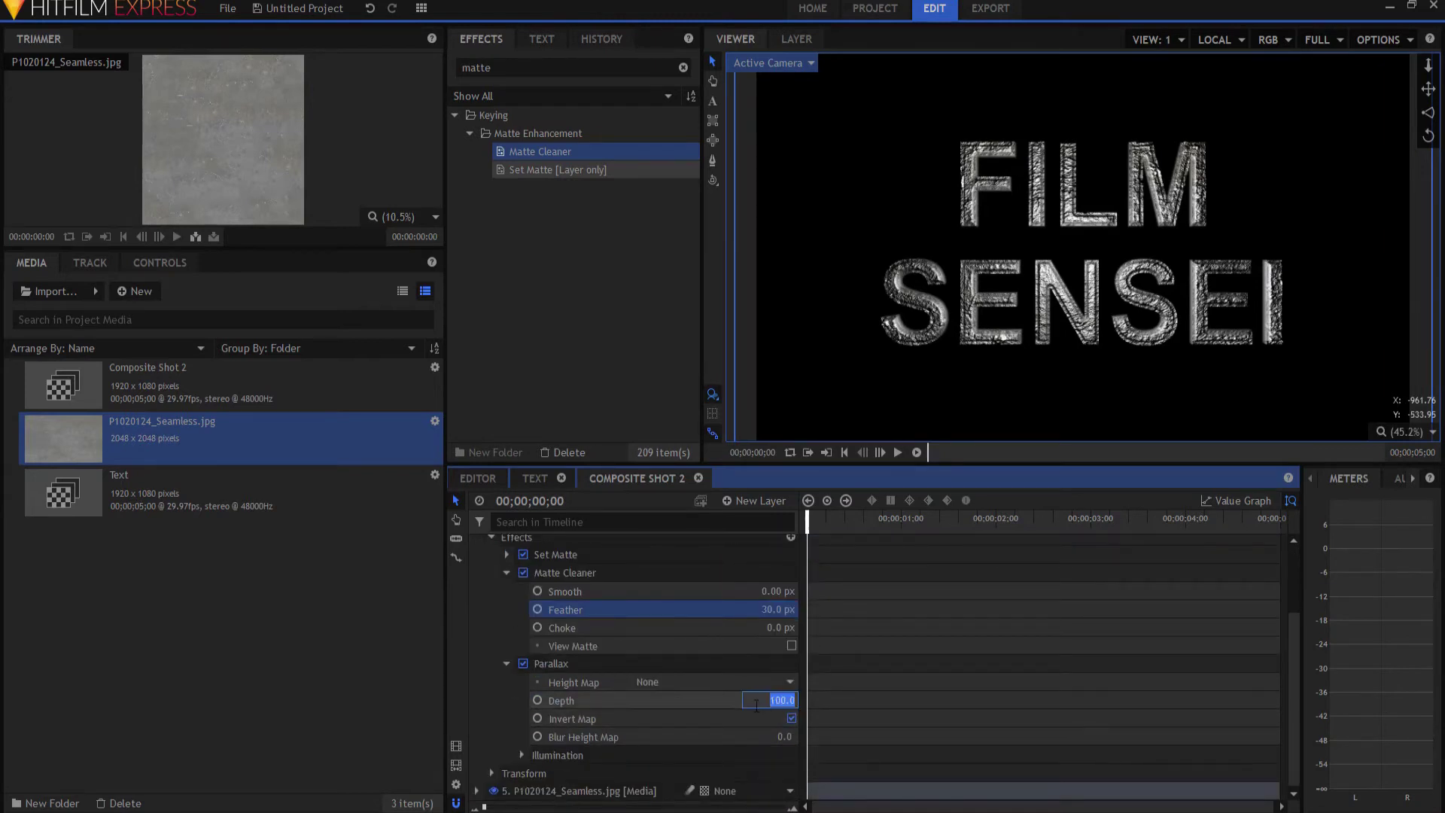
pyautogui.write('50')
pyautogui.press('Return')
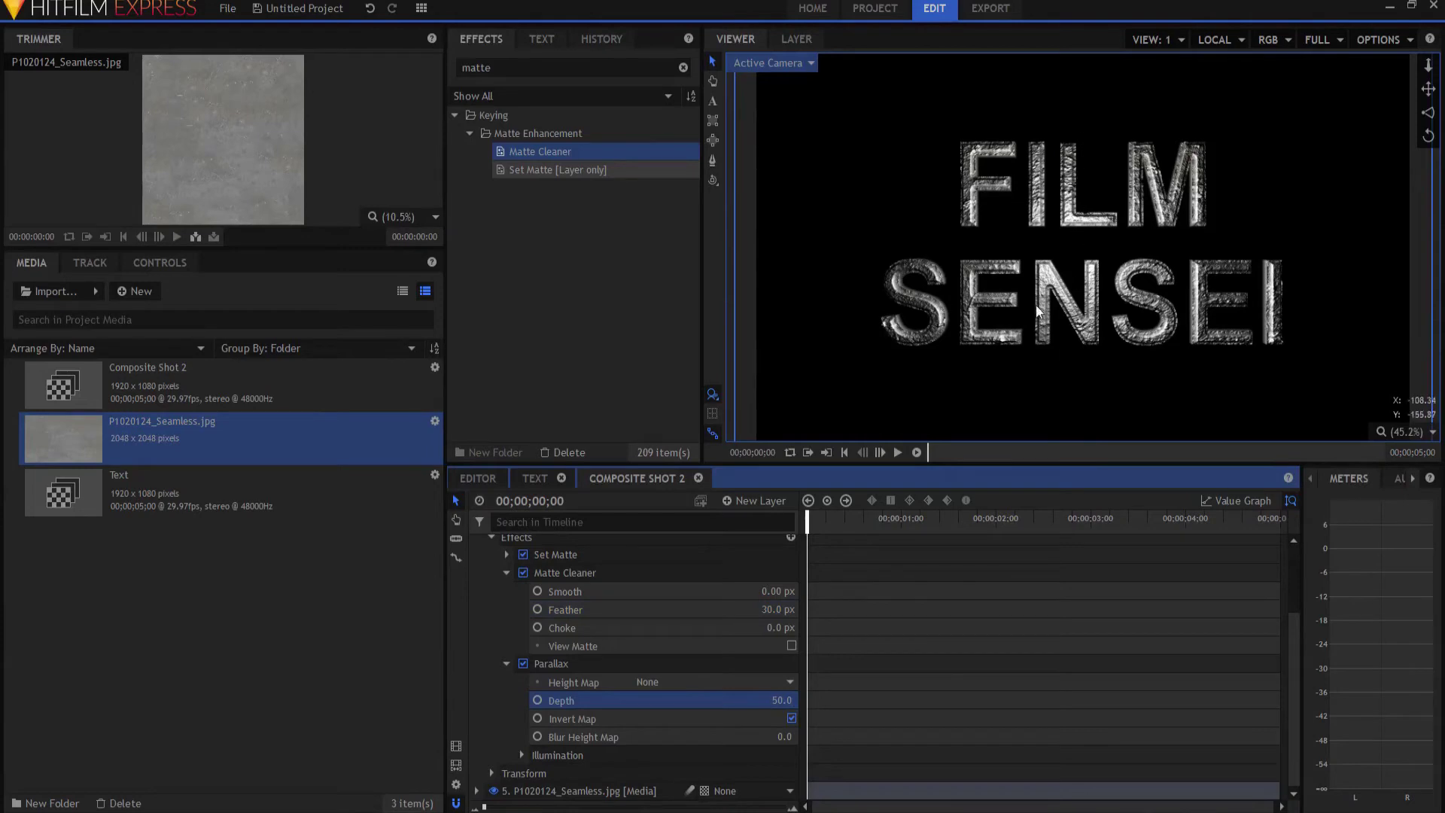
pyautogui.scroll(5, 551, 607)
# Select the light layer and drag the light across the title in the Viewer.
pyautogui.click(476, 598)
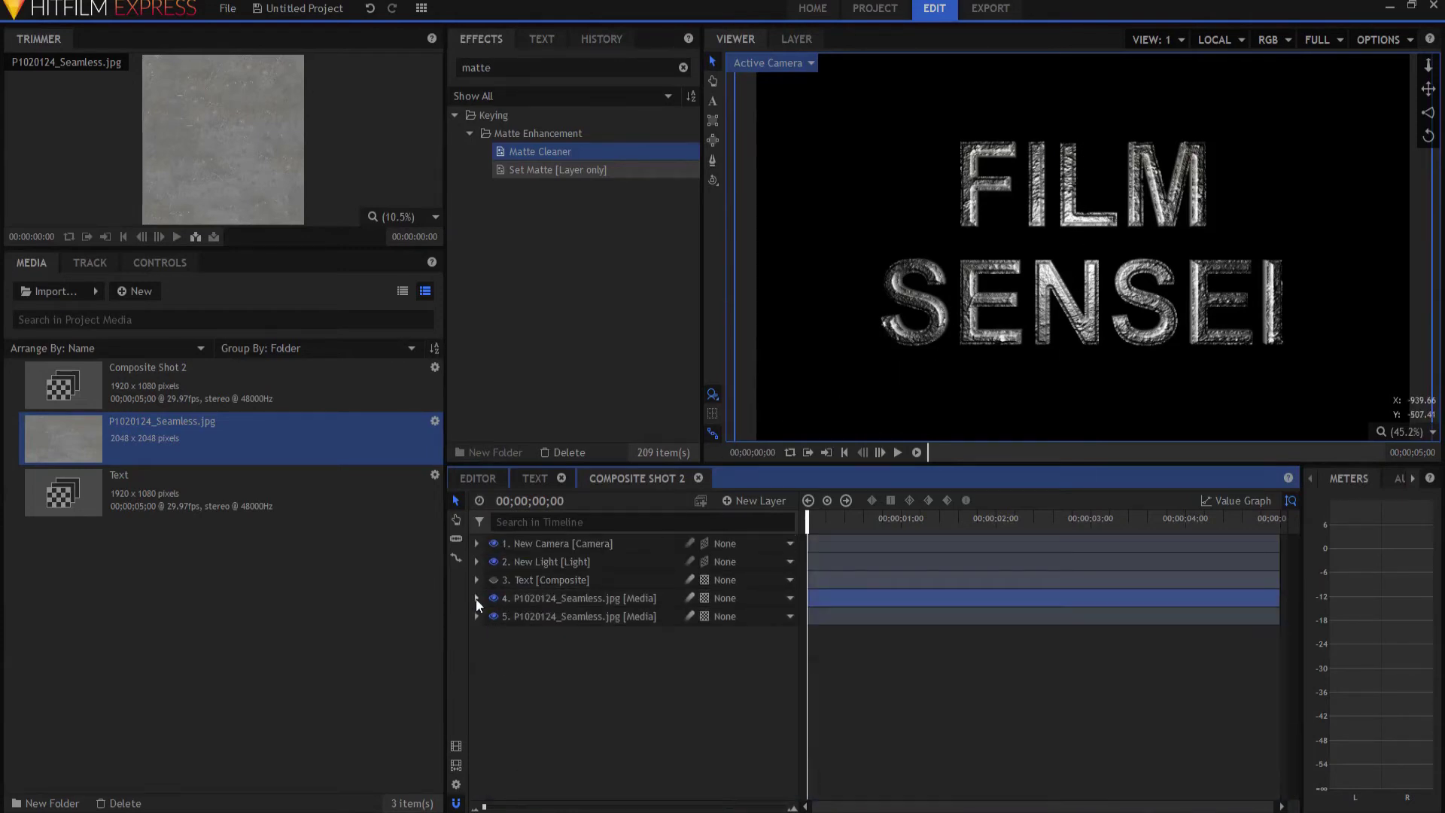
pyautogui.click(533, 564)
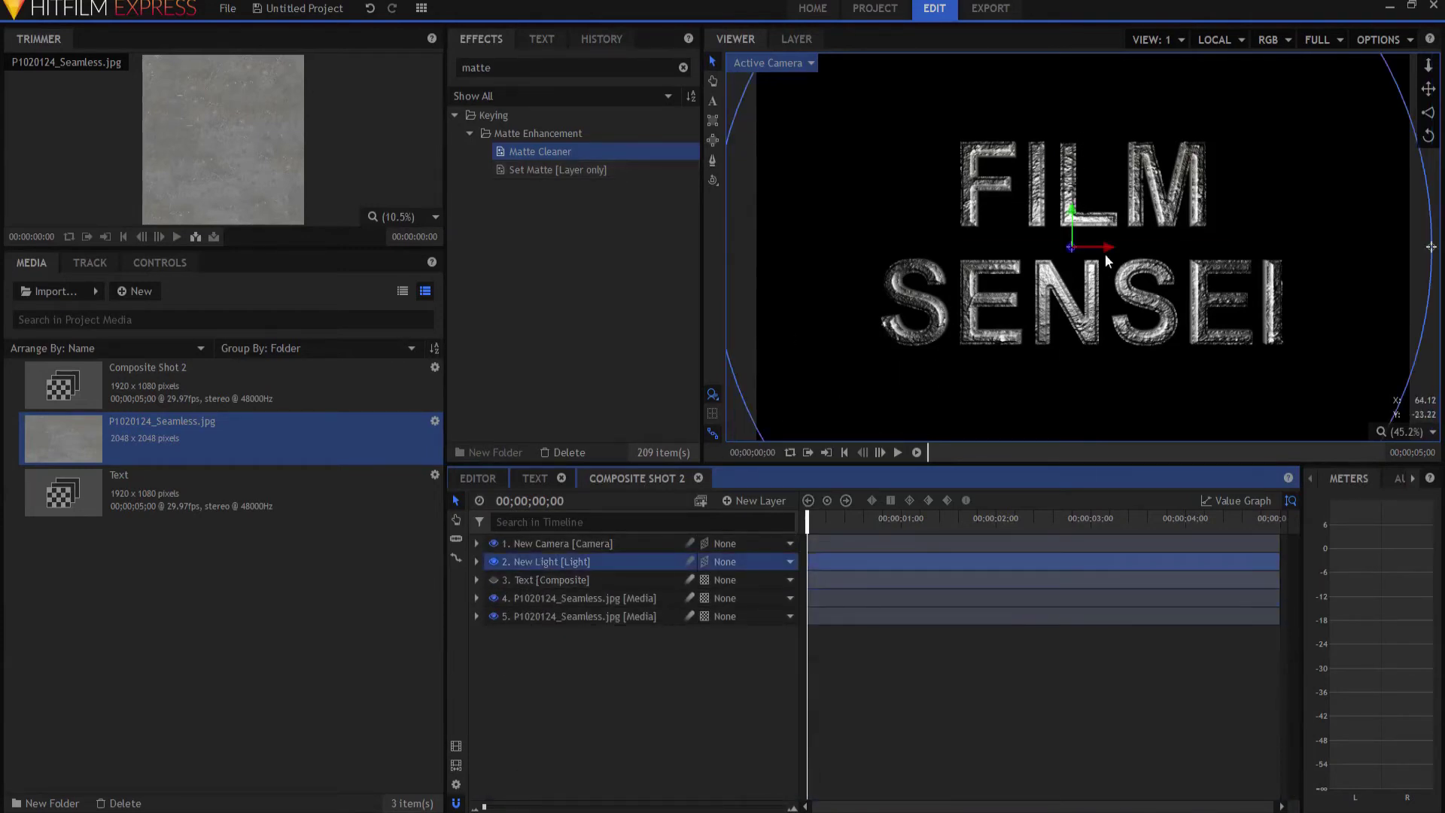
pyautogui.moveTo(1109, 246); pyautogui.dragTo(917, 246)
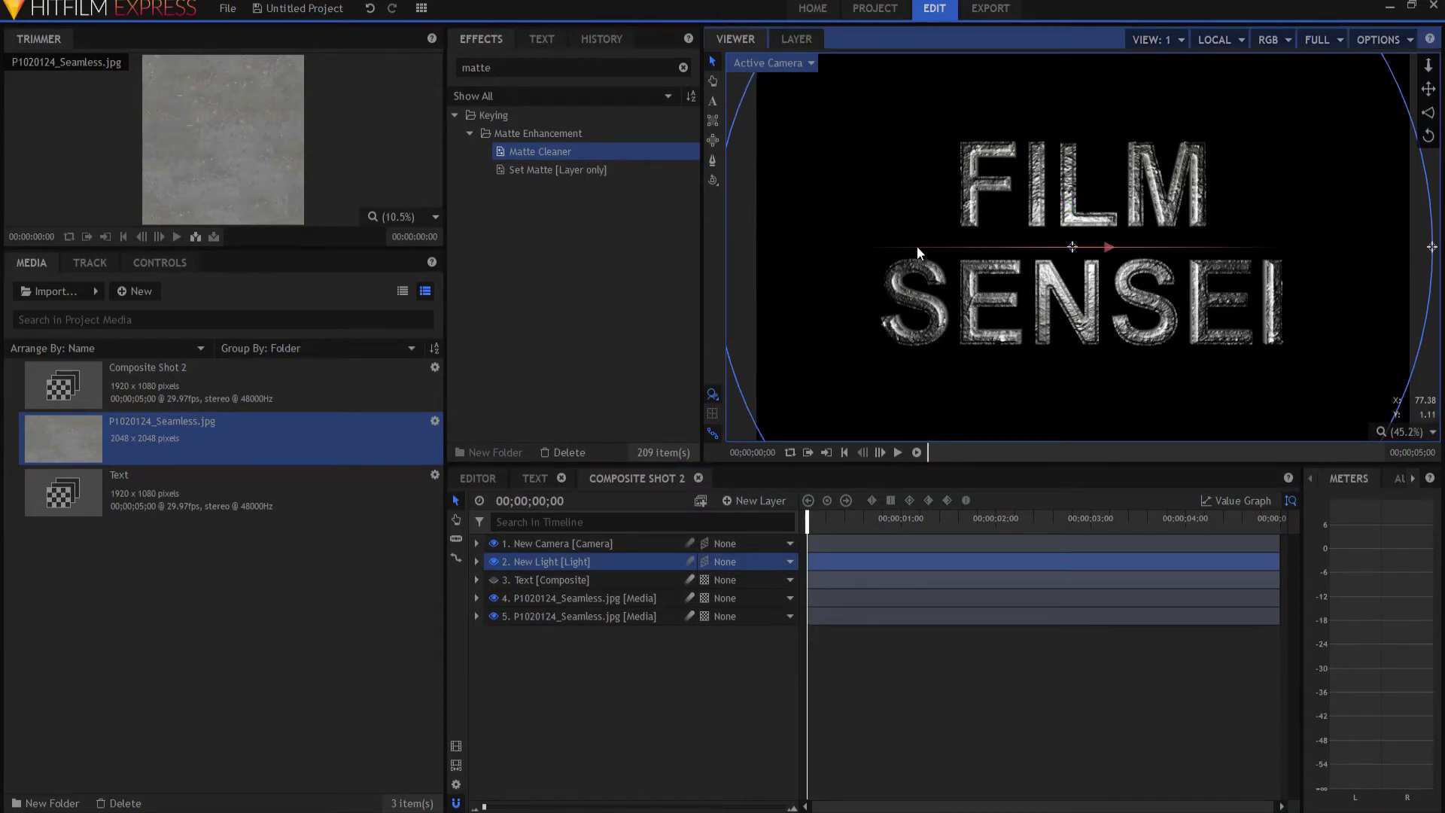
pyautogui.moveTo(1186, 234)
pyautogui.mouseDown()
pyautogui.moveTo(1279, 228)
pyautogui.moveTo(1166, 315)
pyautogui.mouseUp()
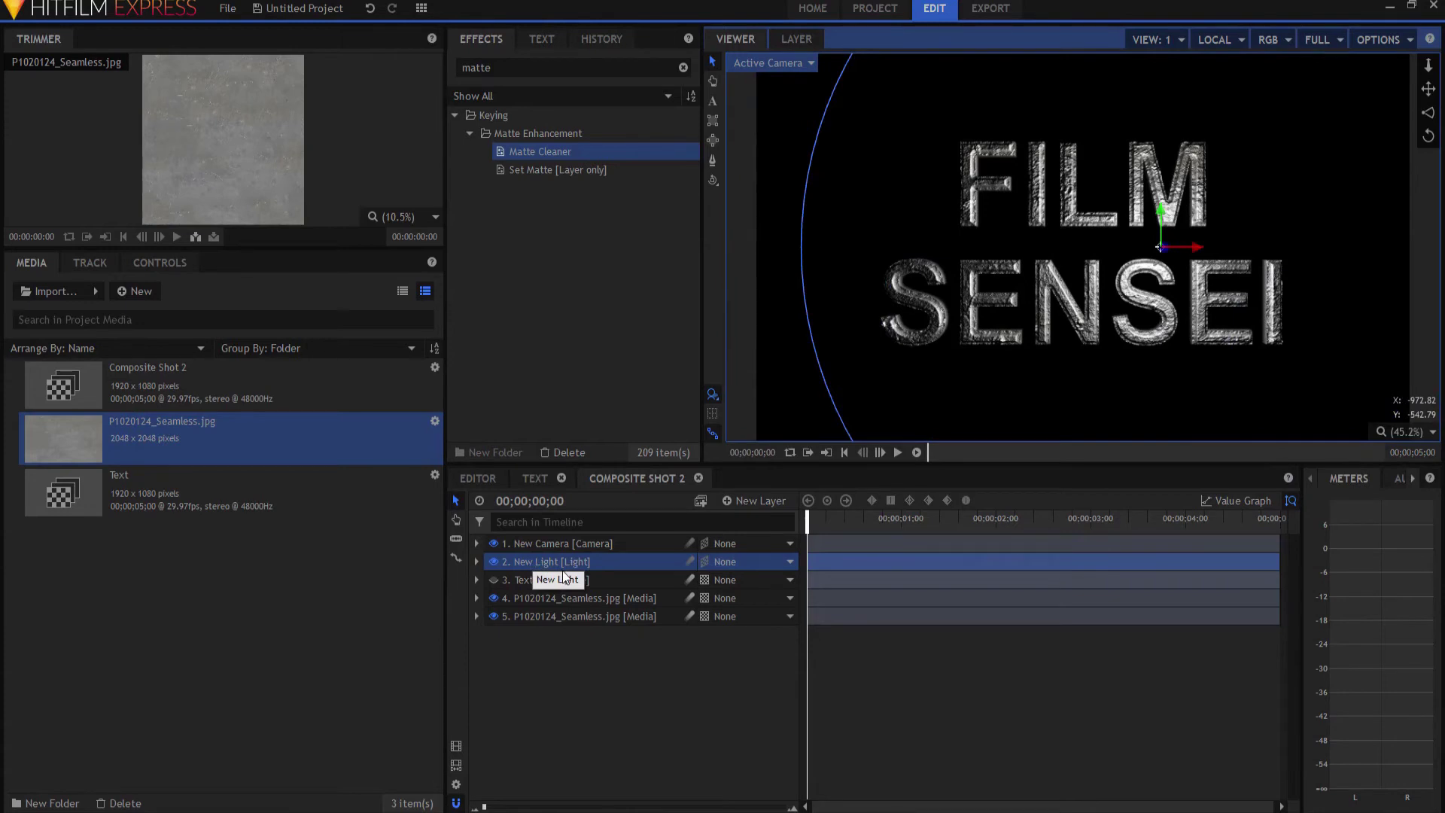
# Keyframe the light's Position X from -600 at the start to 600 at the end.
pyautogui.click(476, 562)
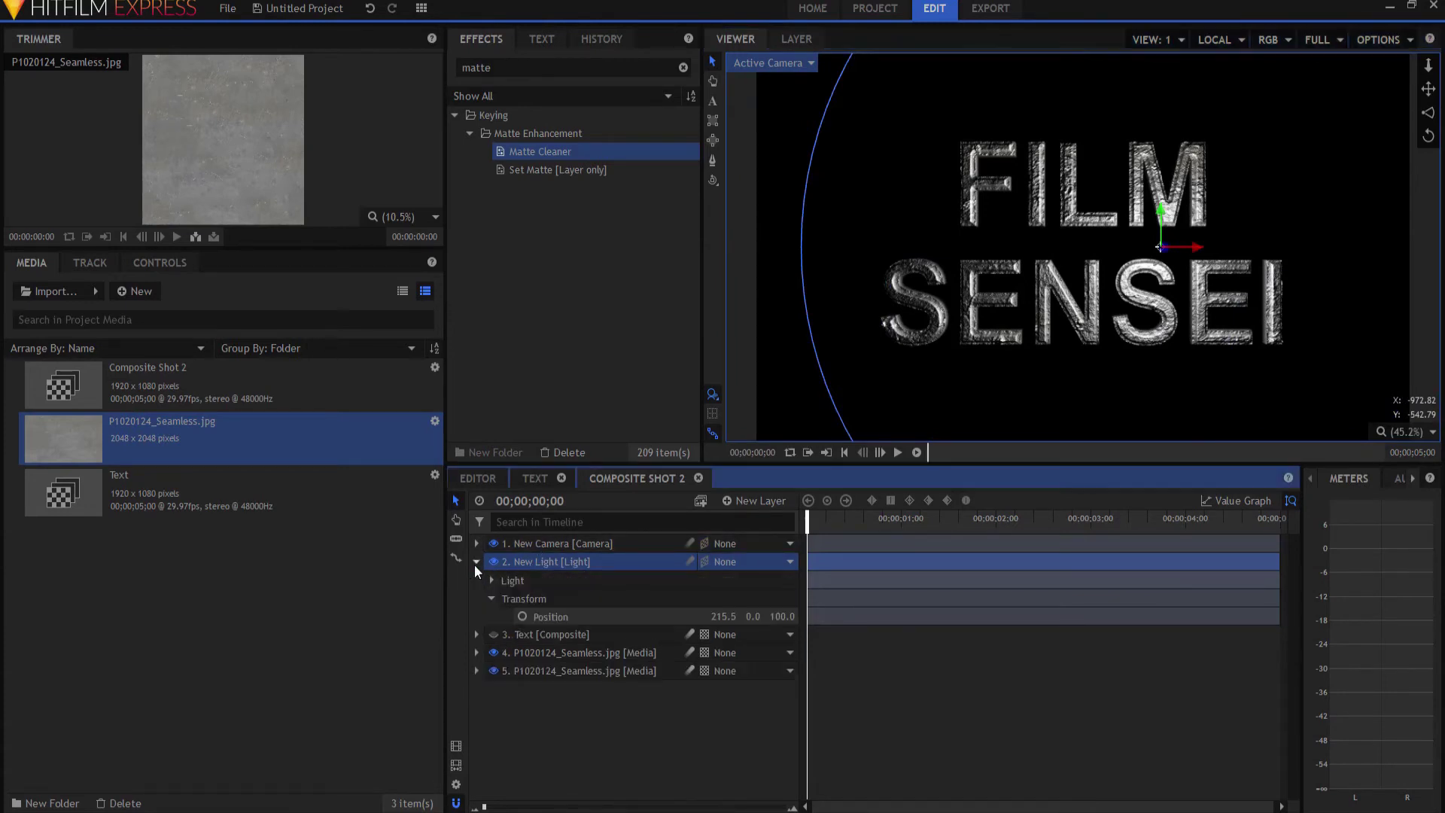
pyautogui.click(722, 616)
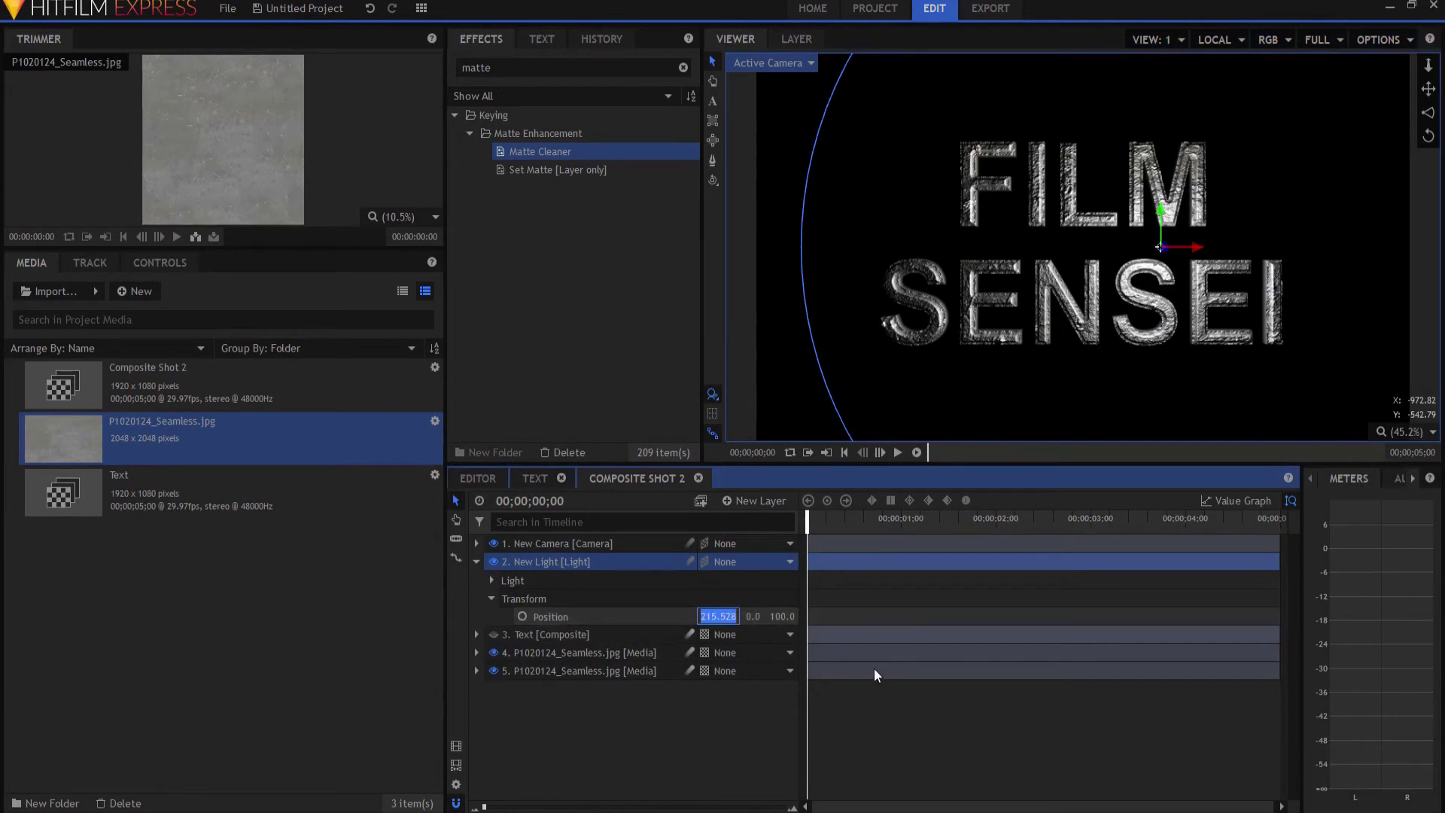
pyautogui.write('-600')
pyautogui.press('Return')
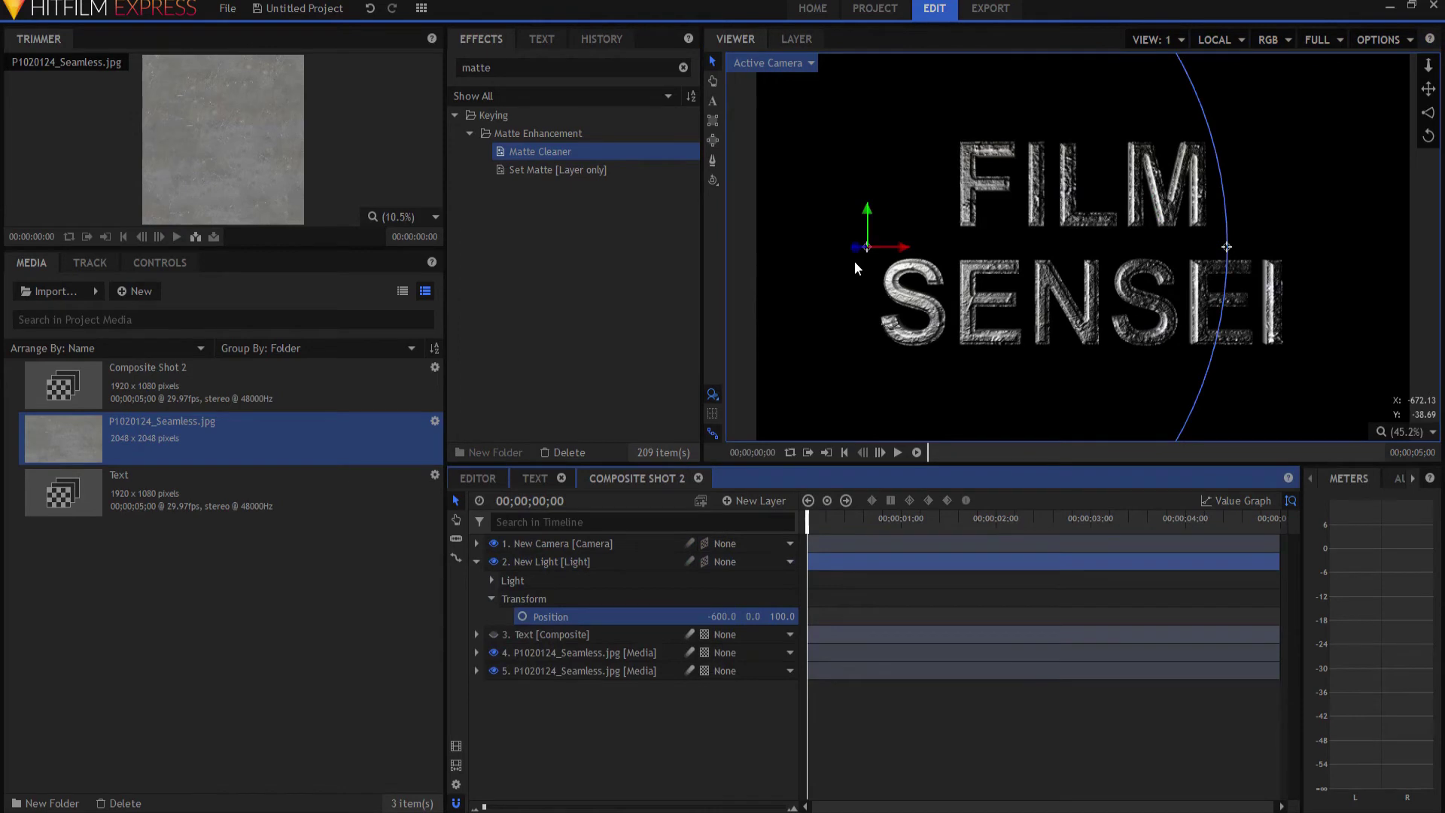
pyautogui.click(522, 616)
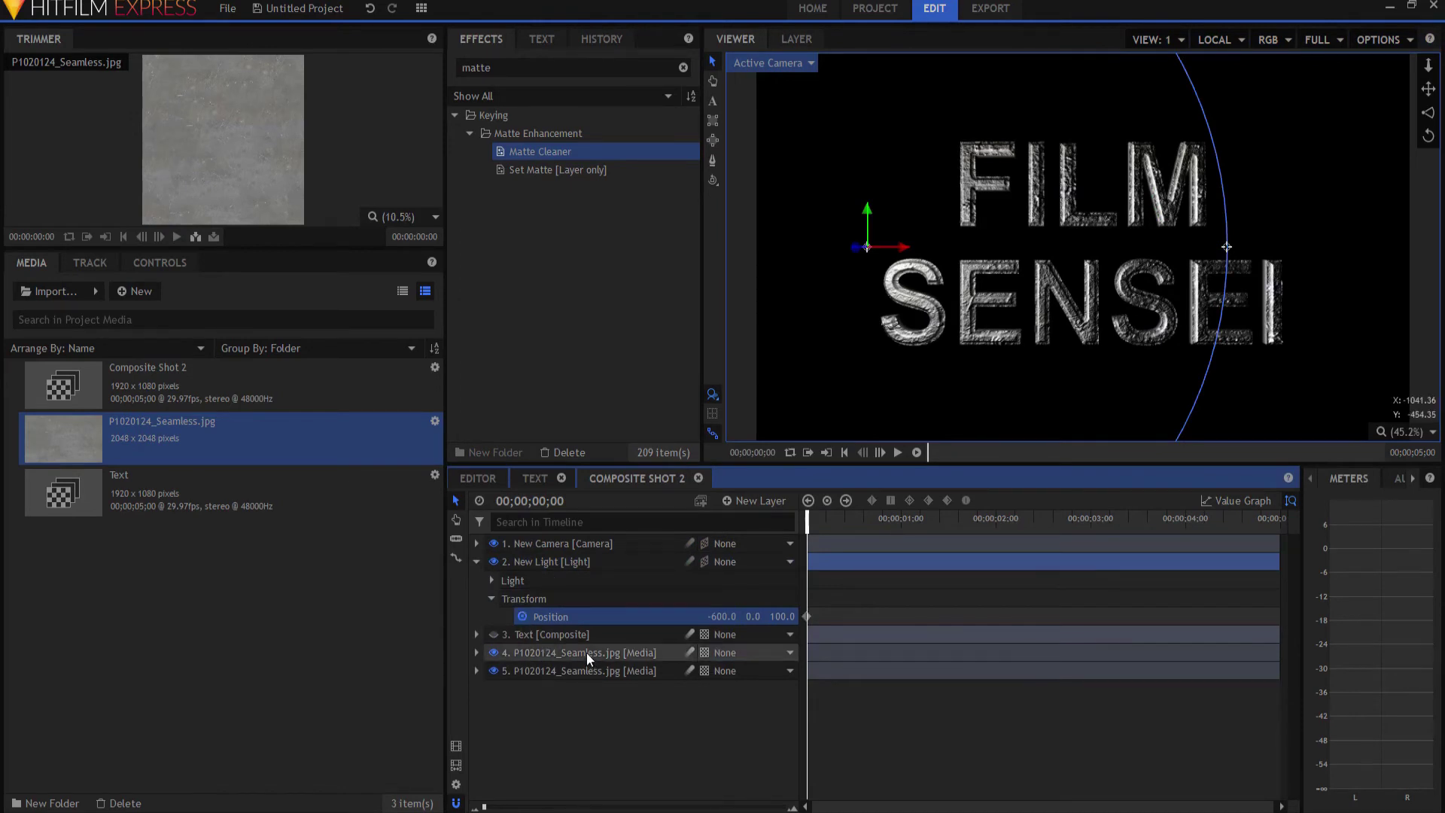
pyautogui.press('End')
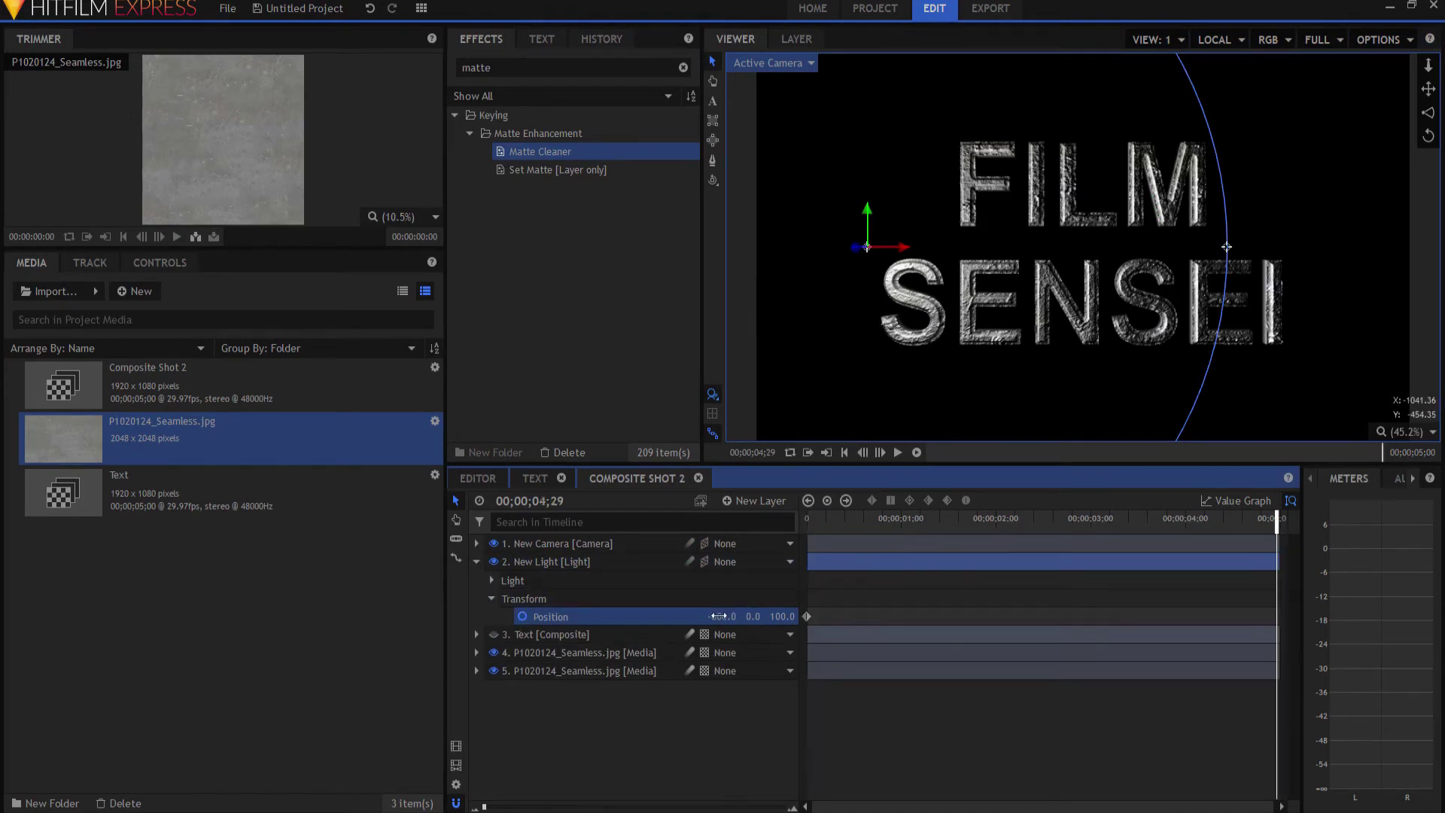
pyautogui.moveTo(718, 617); pyautogui.dragTo(747, 708)
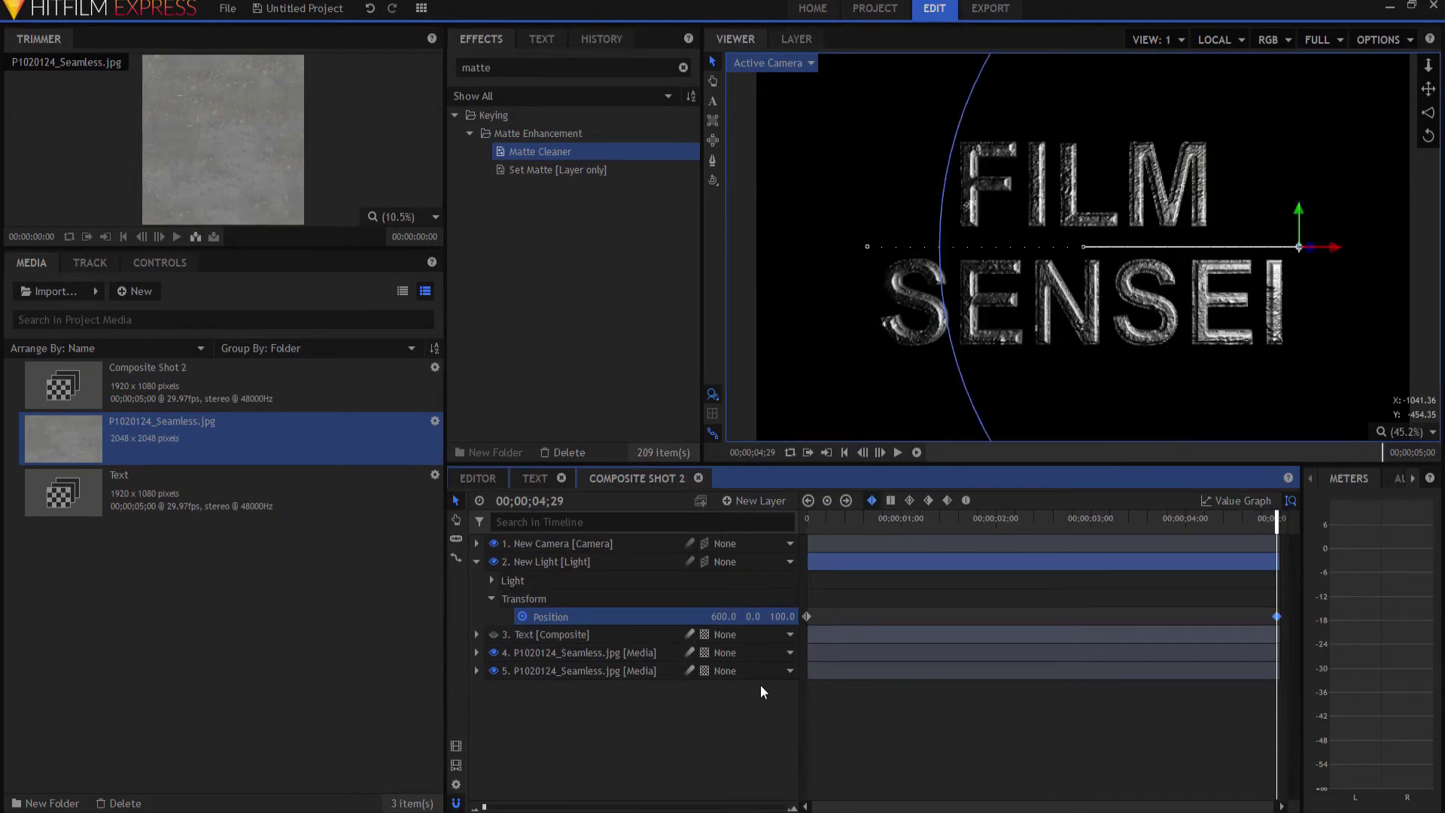
pyautogui.click(475, 561)
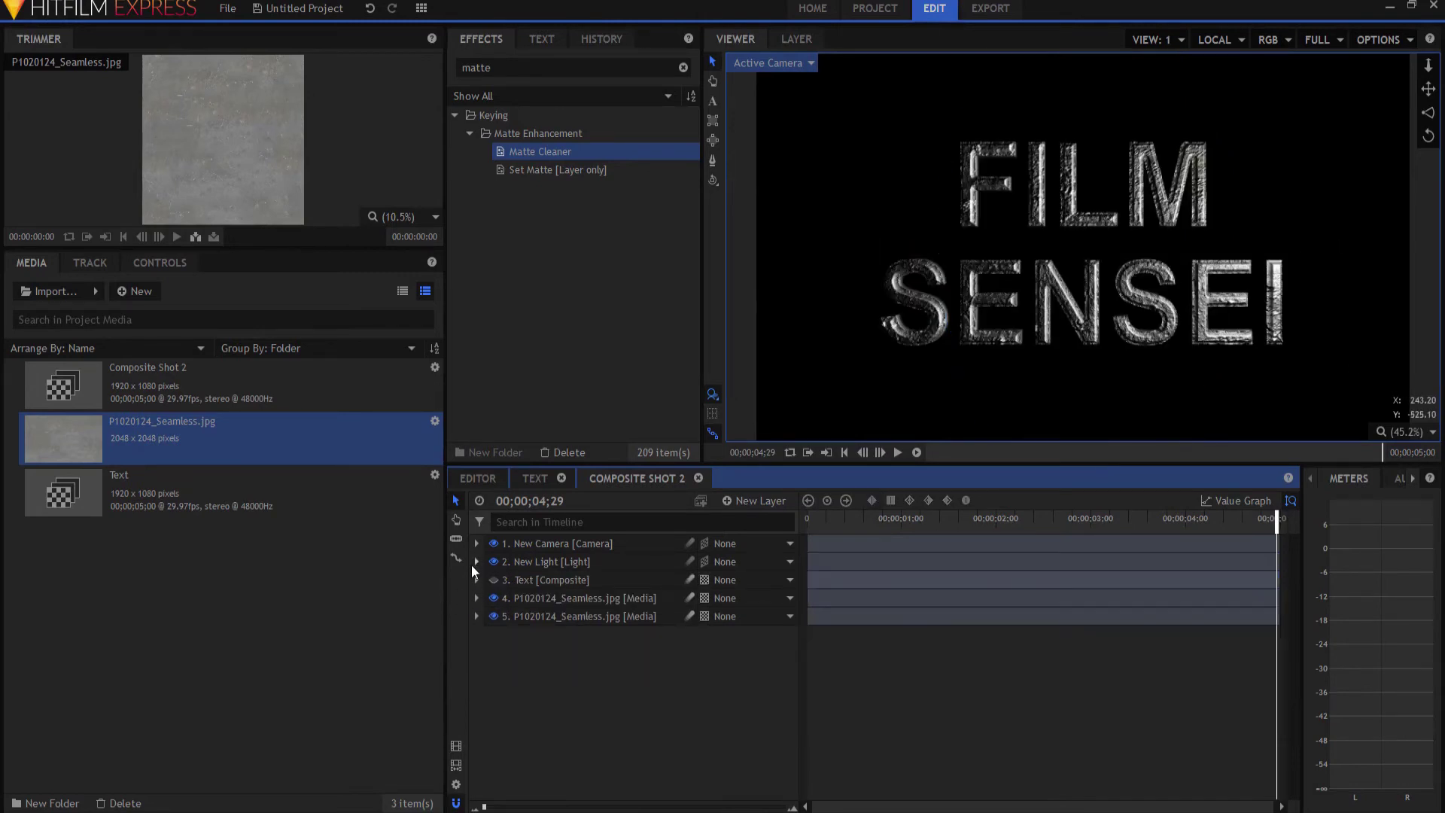
pyautogui.click(845, 452)
# Preview the light sweep, then create Composite Shot 3 containing Composite Shot 2.
pyautogui.click(809, 520)
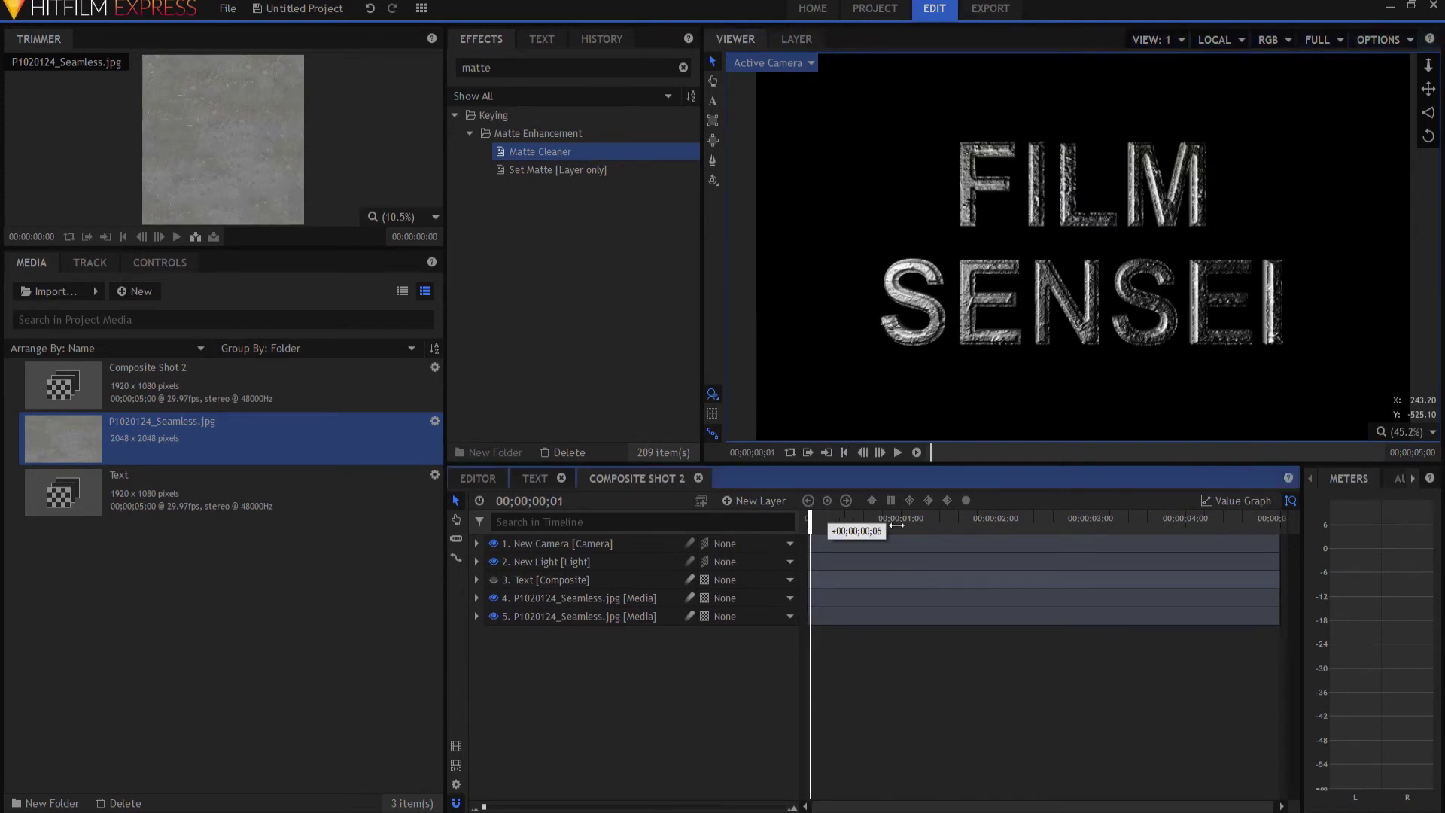
pyautogui.moveTo(896, 525); pyautogui.dragTo(1218, 486)
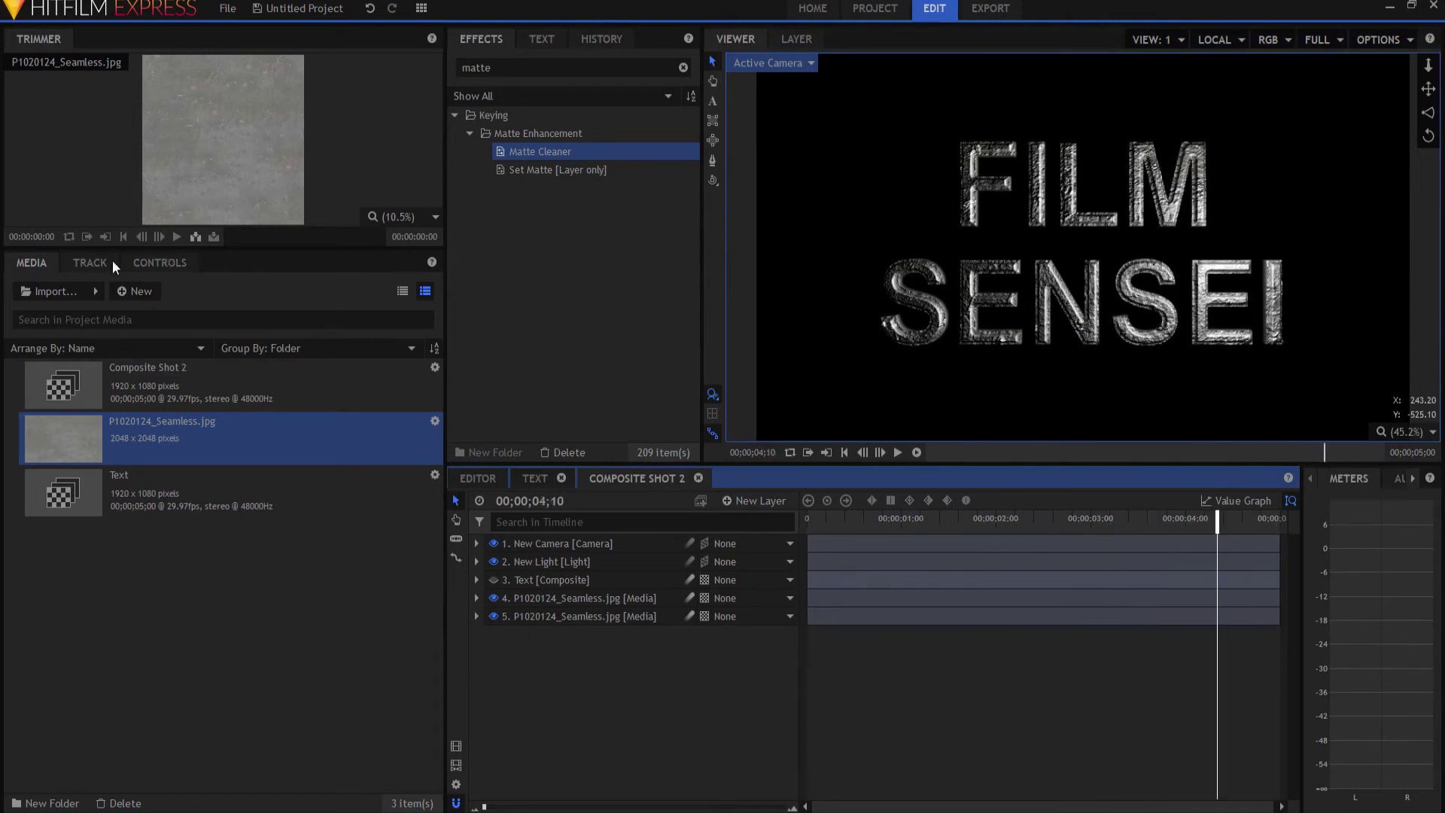
pyautogui.click(135, 291)
pyautogui.click(155, 310)
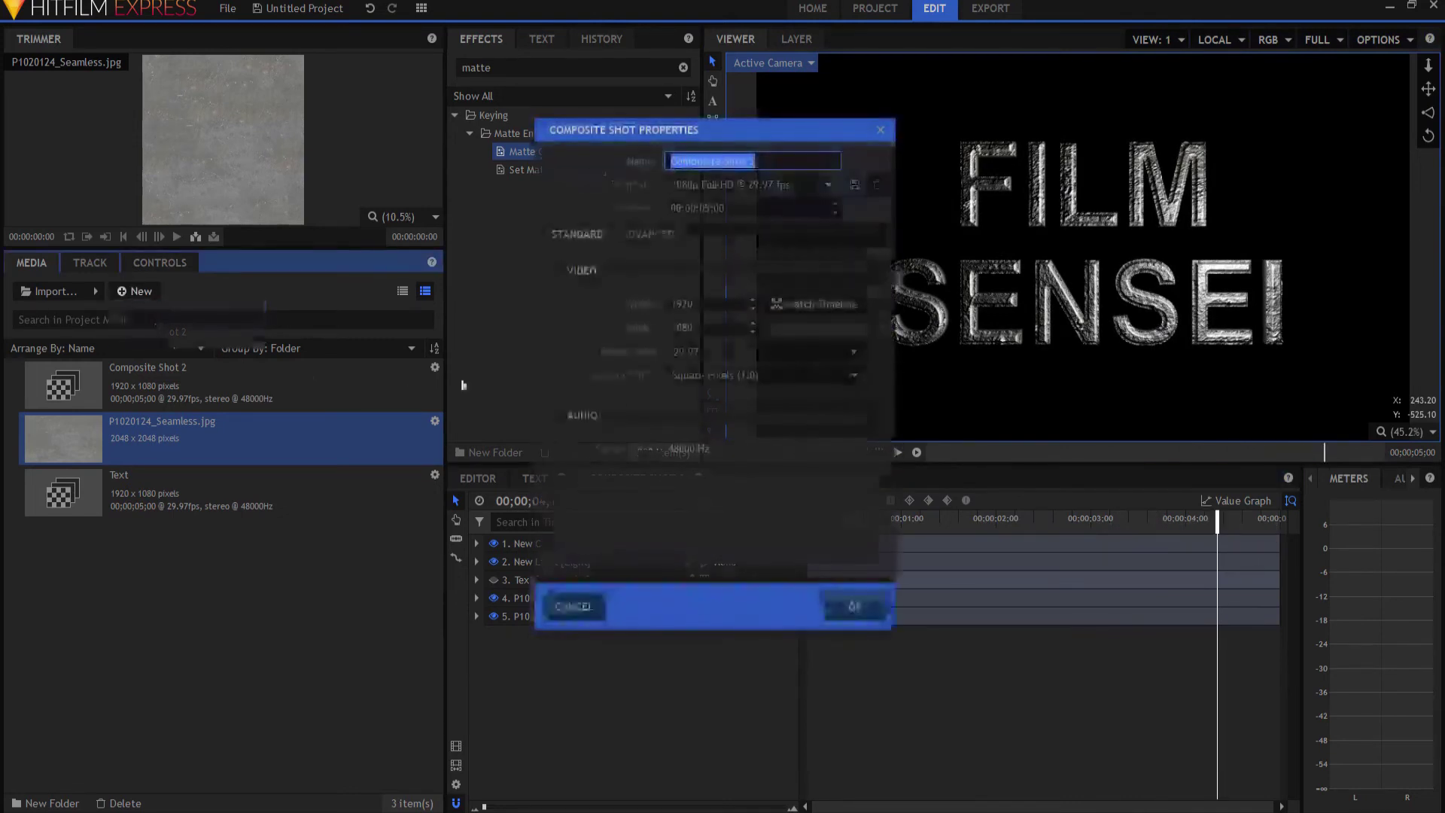
pyautogui.click(852, 597)
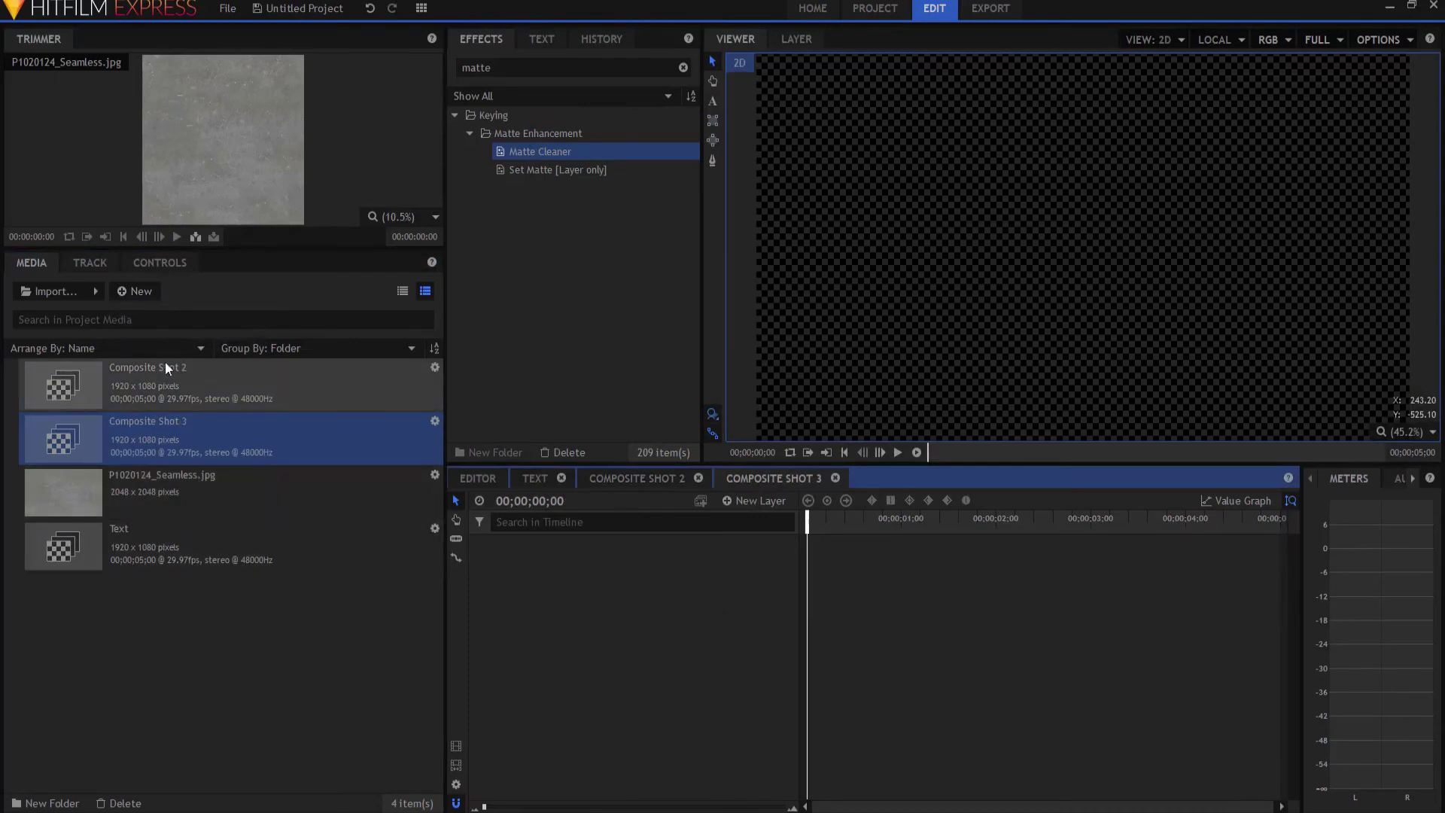
pyautogui.moveTo(165, 366); pyautogui.dragTo(571, 590)
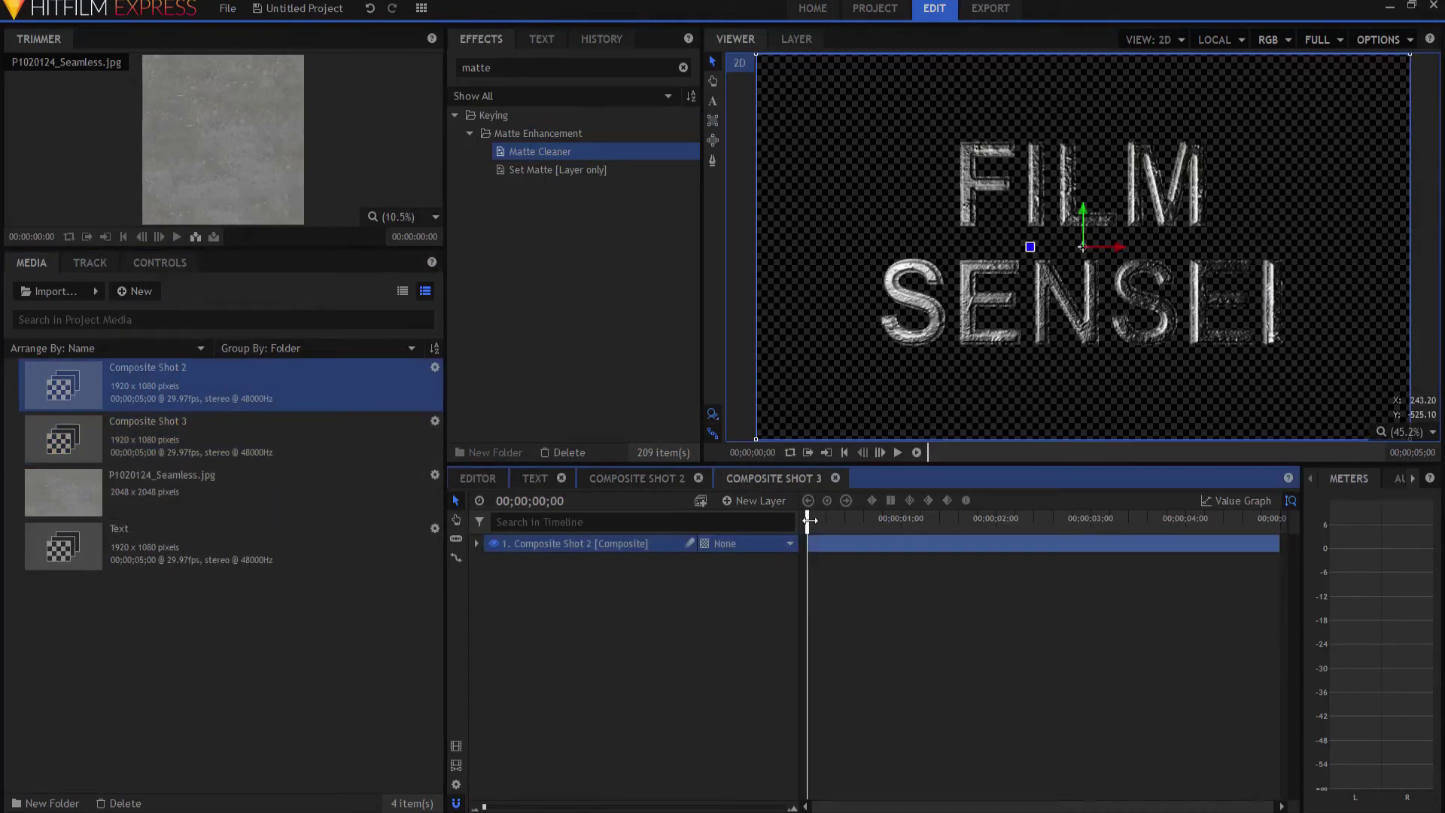
# Make the Composite Shot 2 layer a 3D Plane and add a camera.
pyautogui.moveTo(810, 519); pyautogui.dragTo(1157, 519)
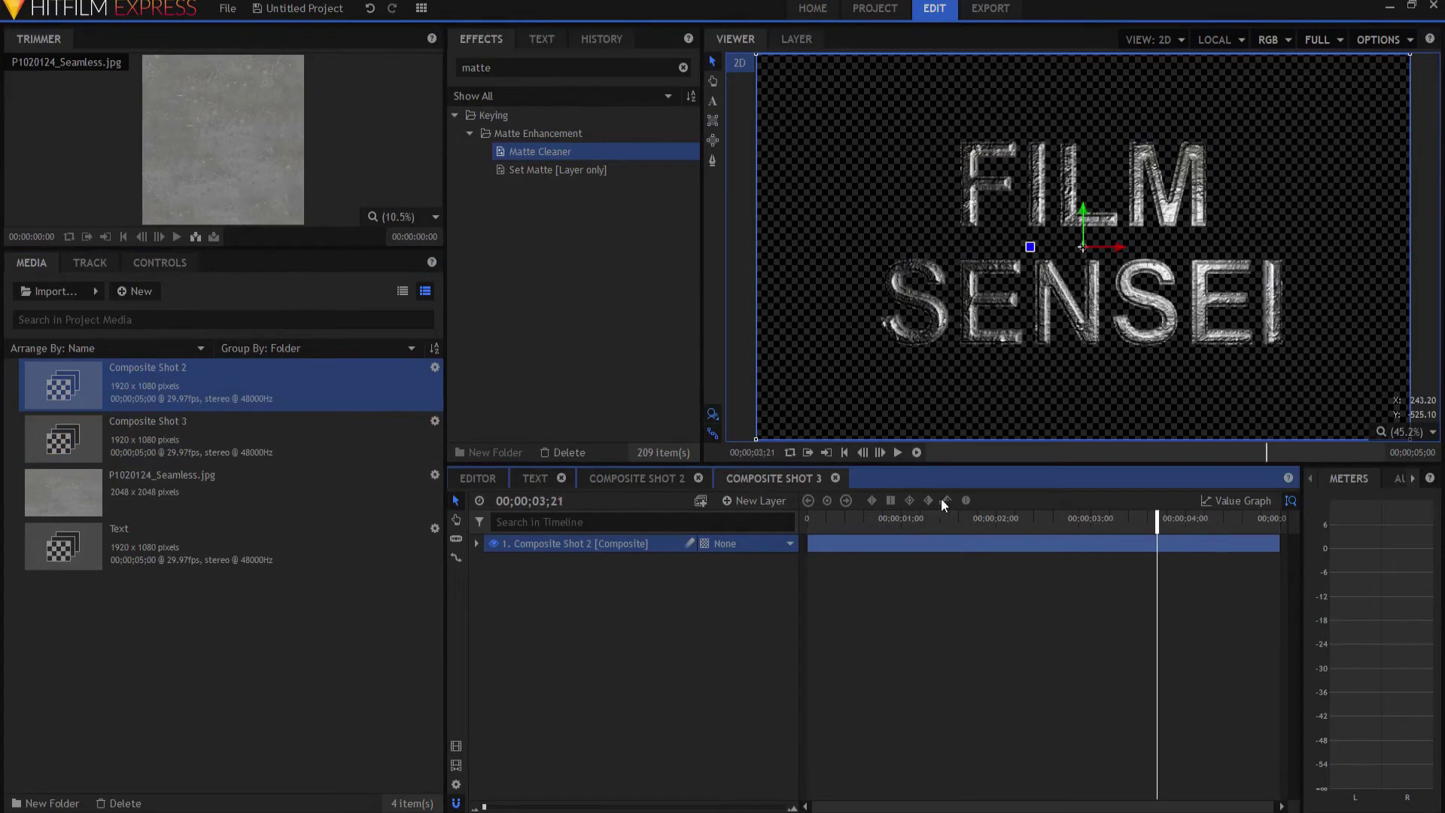
pyautogui.click(843, 453)
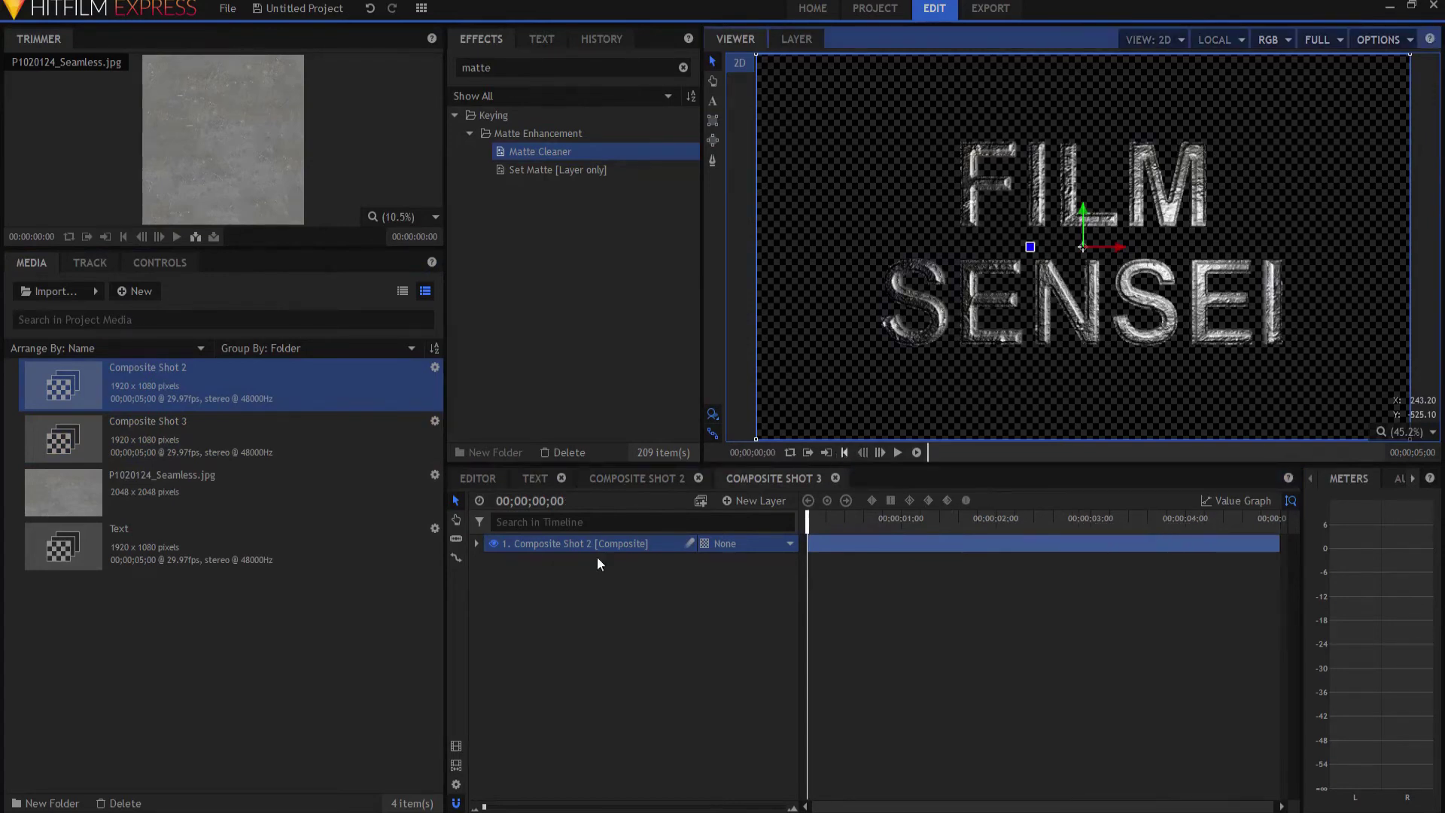
pyautogui.click(708, 544)
pyautogui.click(720, 584)
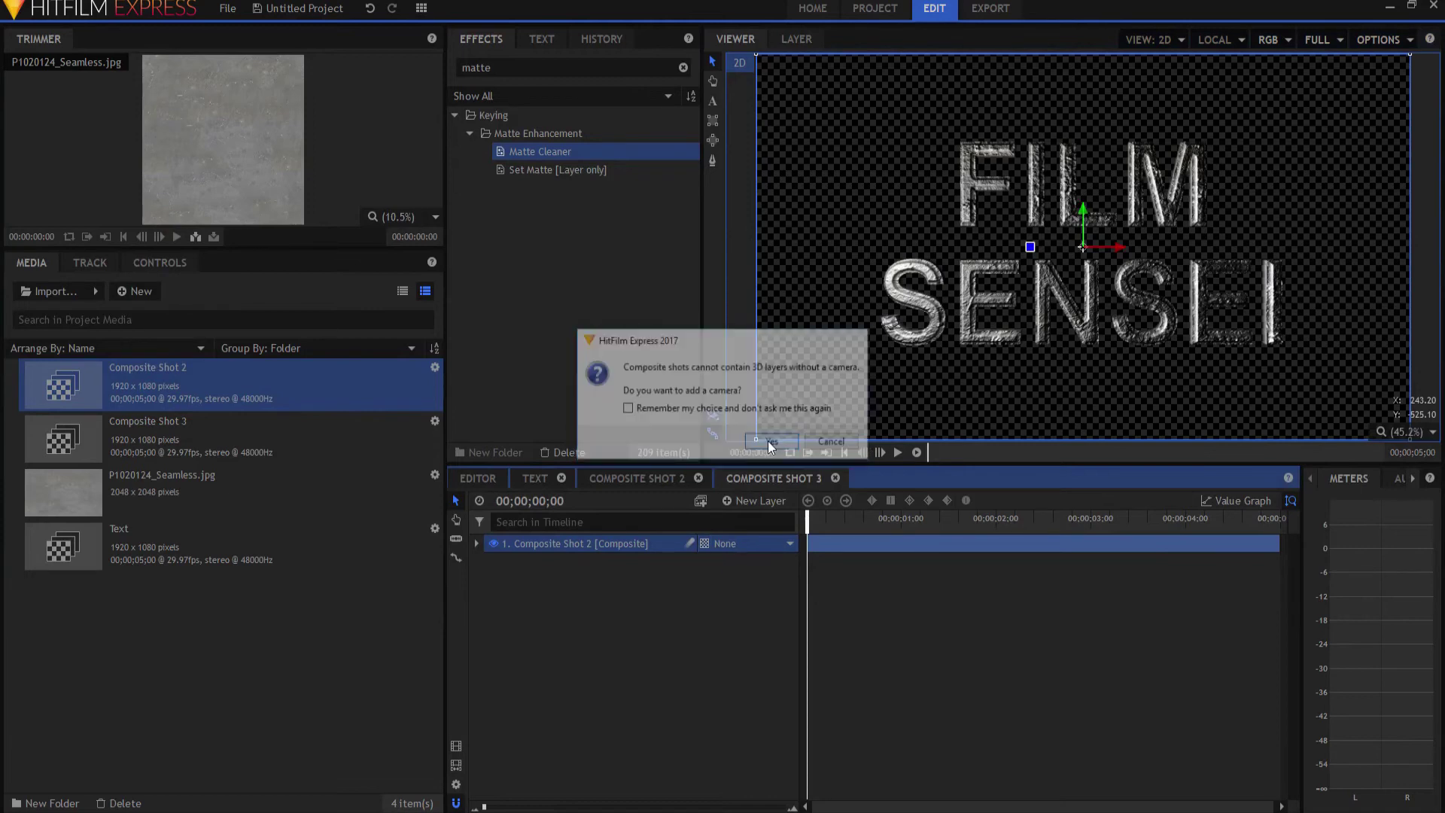
pyautogui.click(772, 443)
pyautogui.click(717, 412)
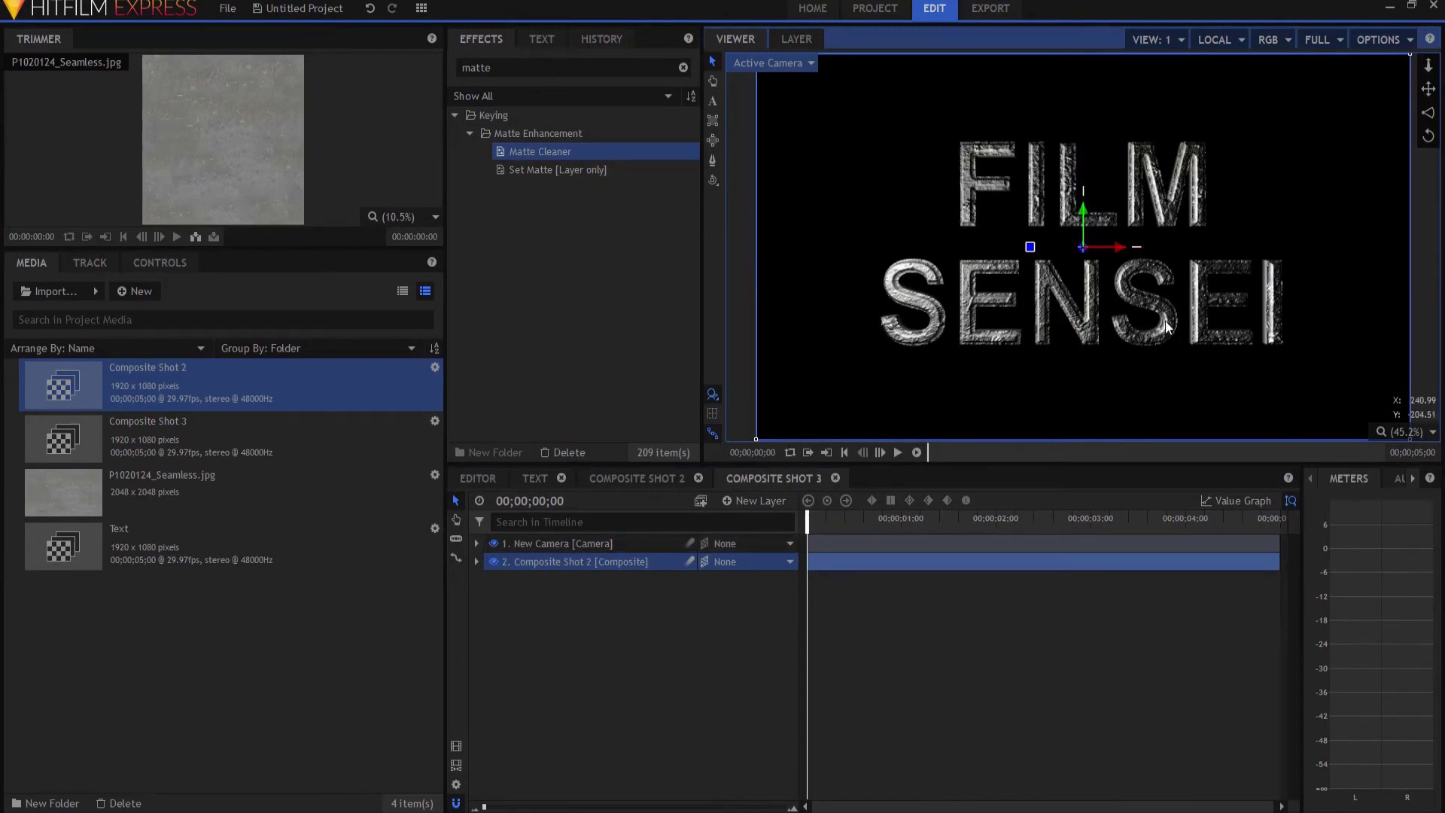
# Keyframe the Composite Shot 2 layer's Position Z at 2000 on frame 0;23.
pyautogui.click(475, 563)
pyautogui.click(490, 618)
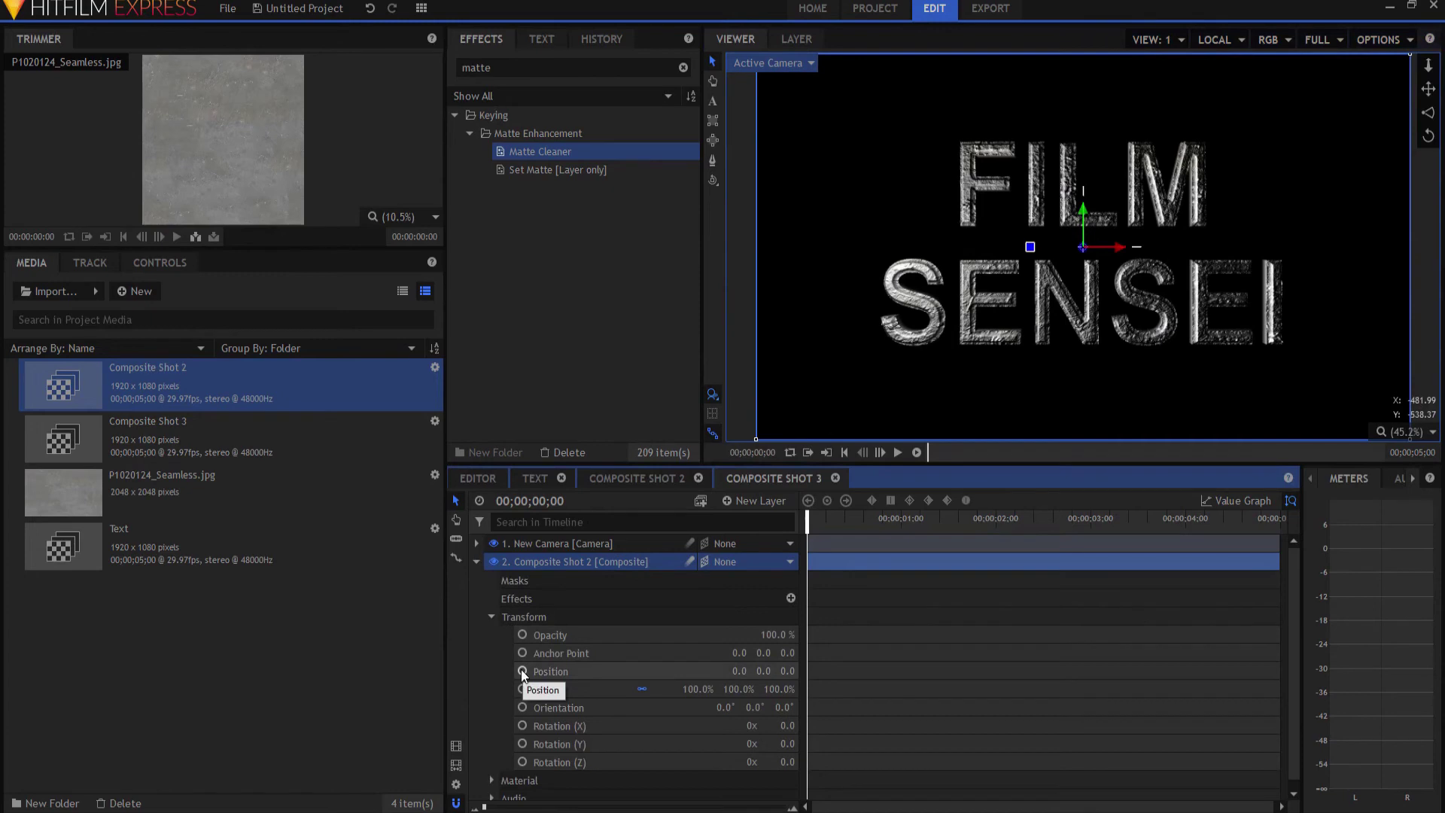
pyautogui.click(877, 521)
pyautogui.moveTo(875, 519); pyautogui.dragTo(878, 519)
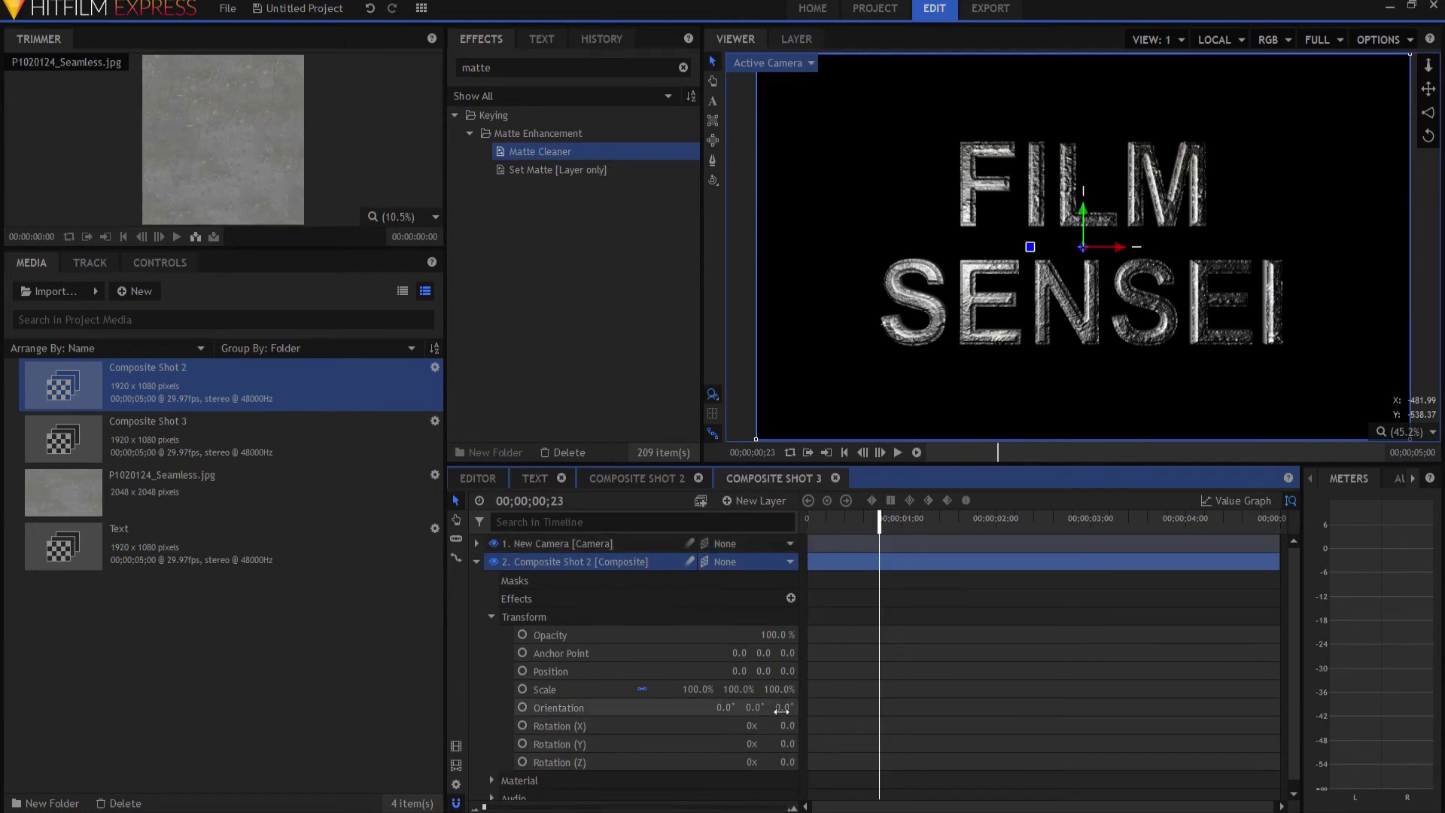
pyautogui.click(523, 671)
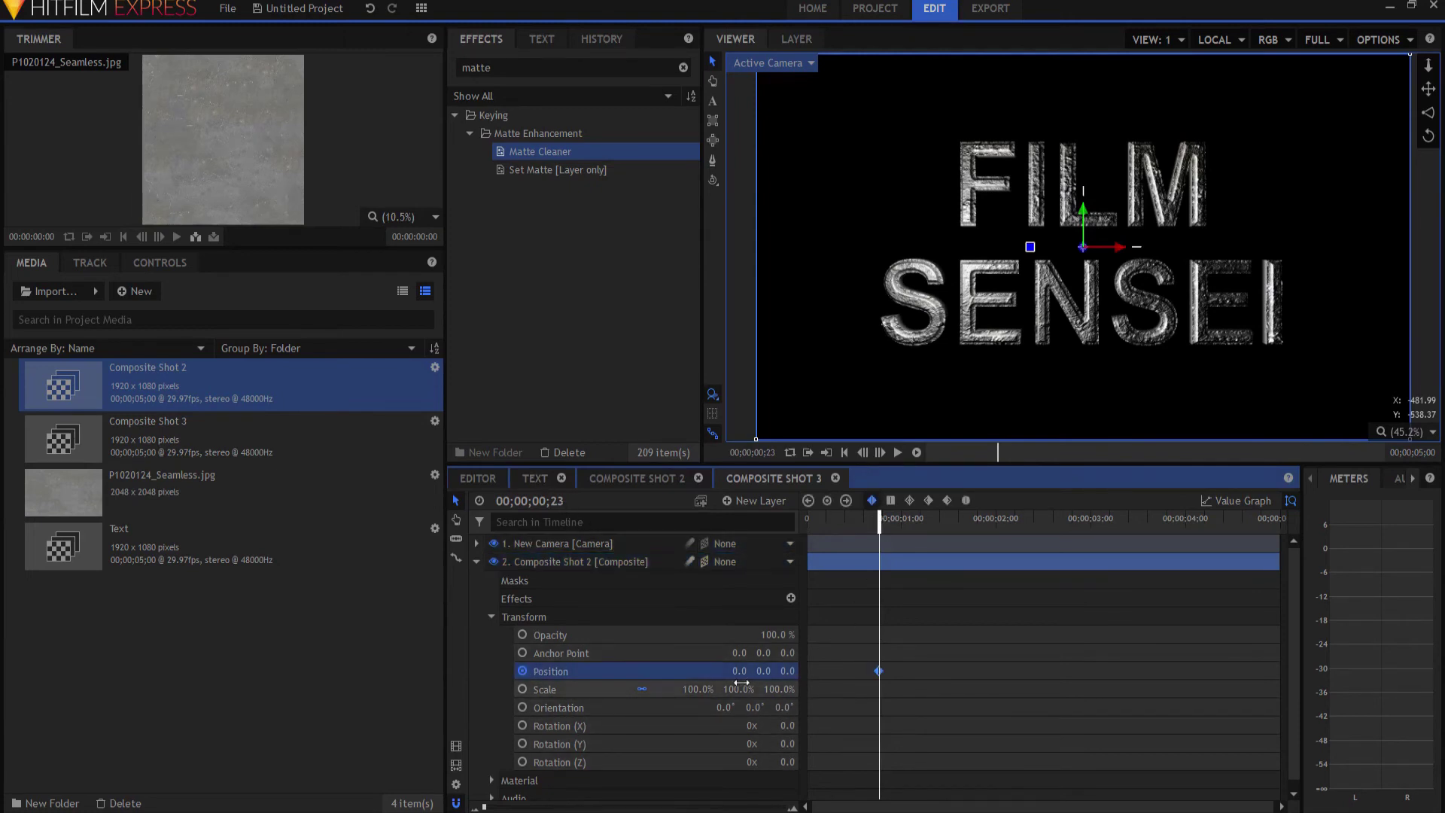
pyautogui.click(787, 671)
pyautogui.write('20')
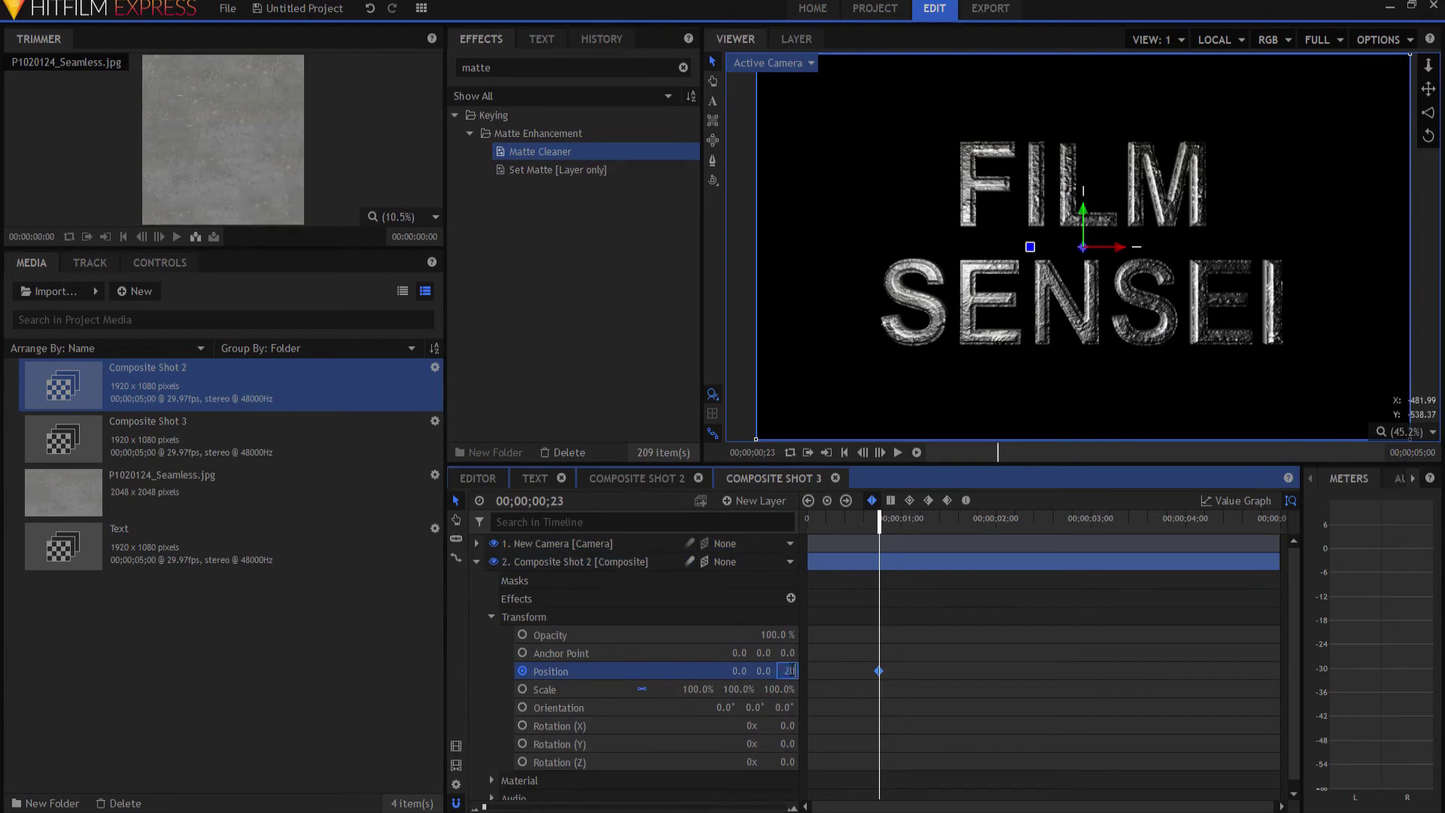
pyautogui.write('00')
pyautogui.press('Return')
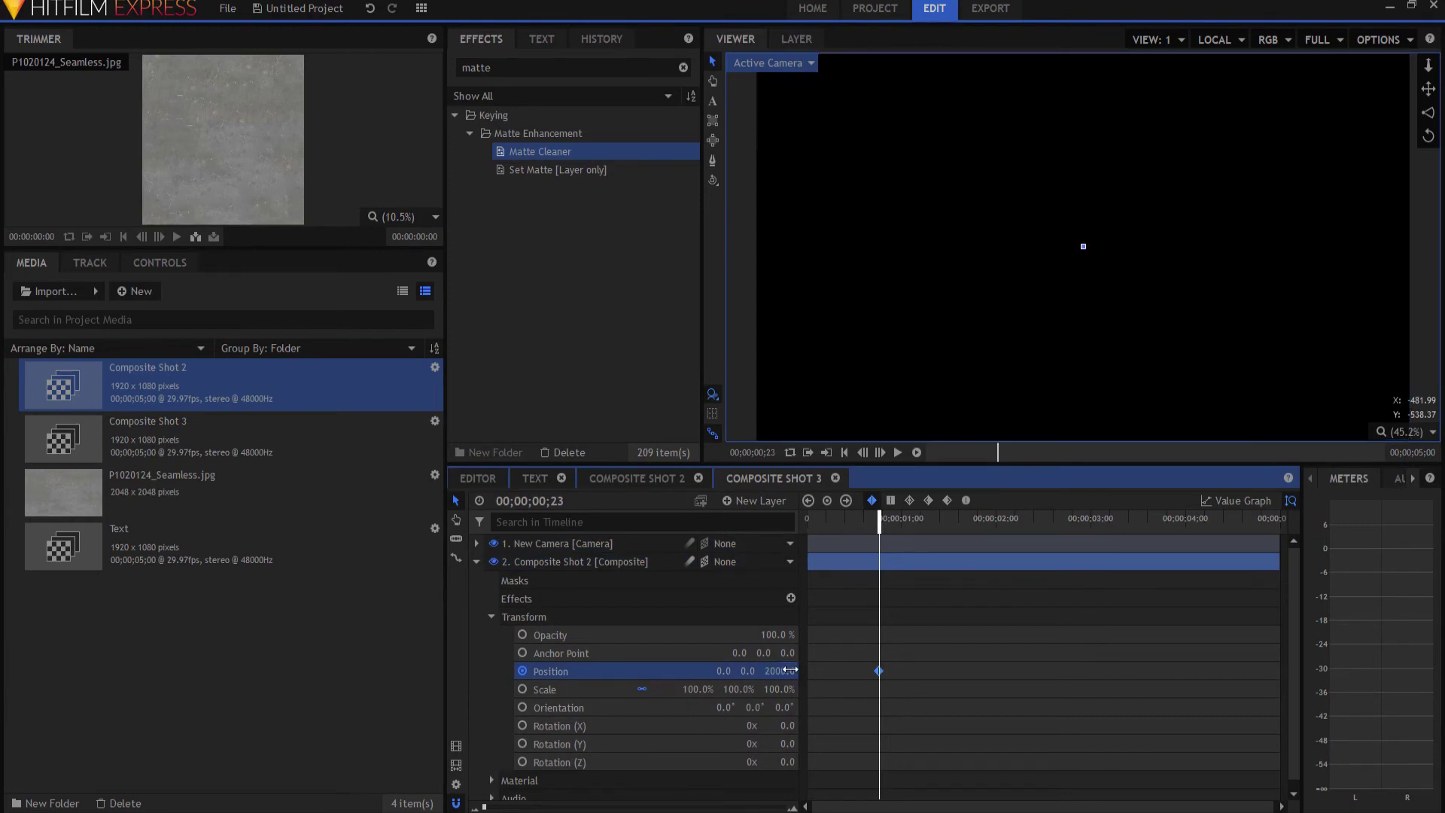
# Add Position Z keyframes of 200 at 1;00 and -200 at 4;00.
pyautogui.click(901, 519)
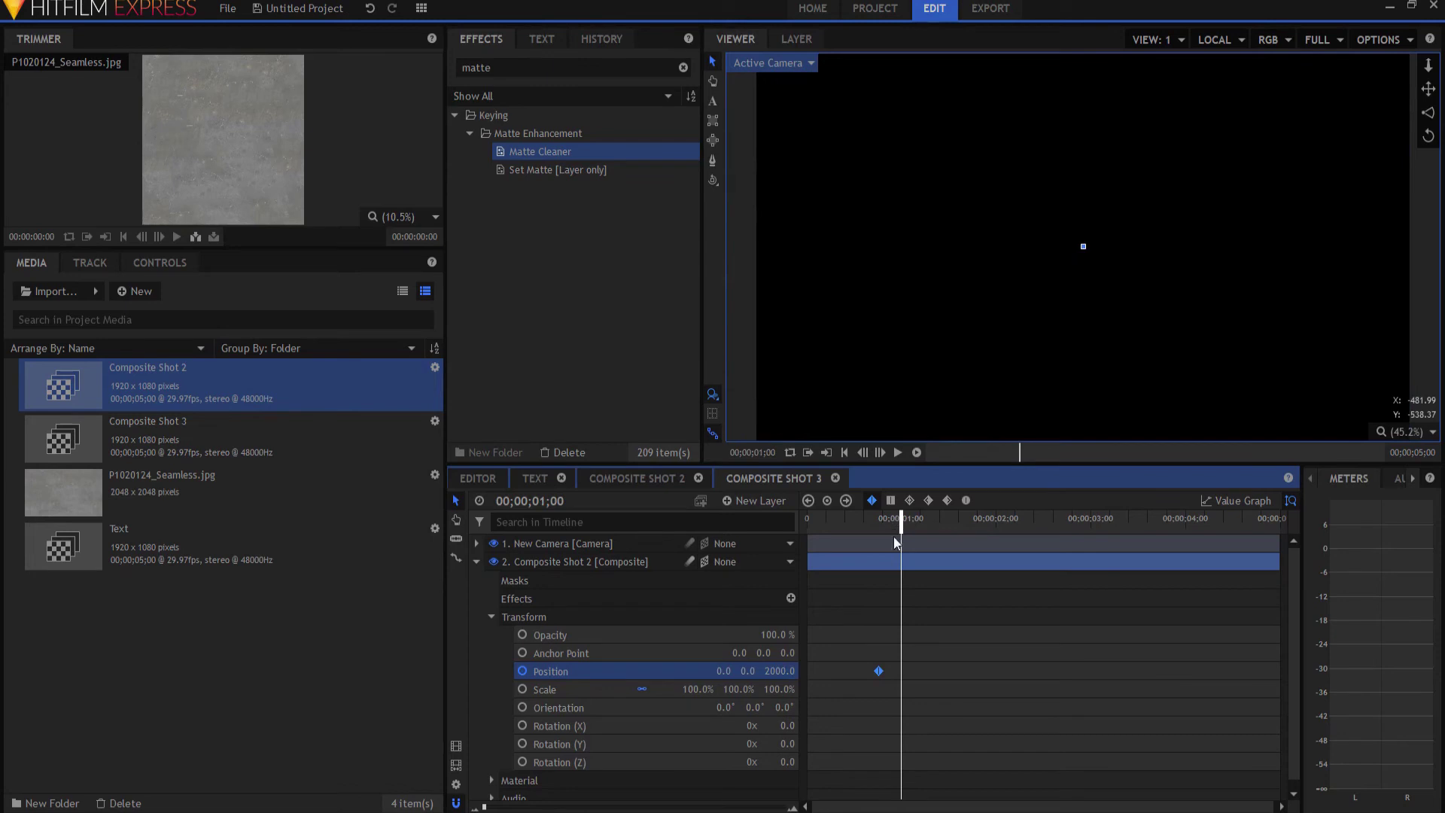
pyautogui.click(777, 670)
pyautogui.write('200')
pyautogui.press('Return')
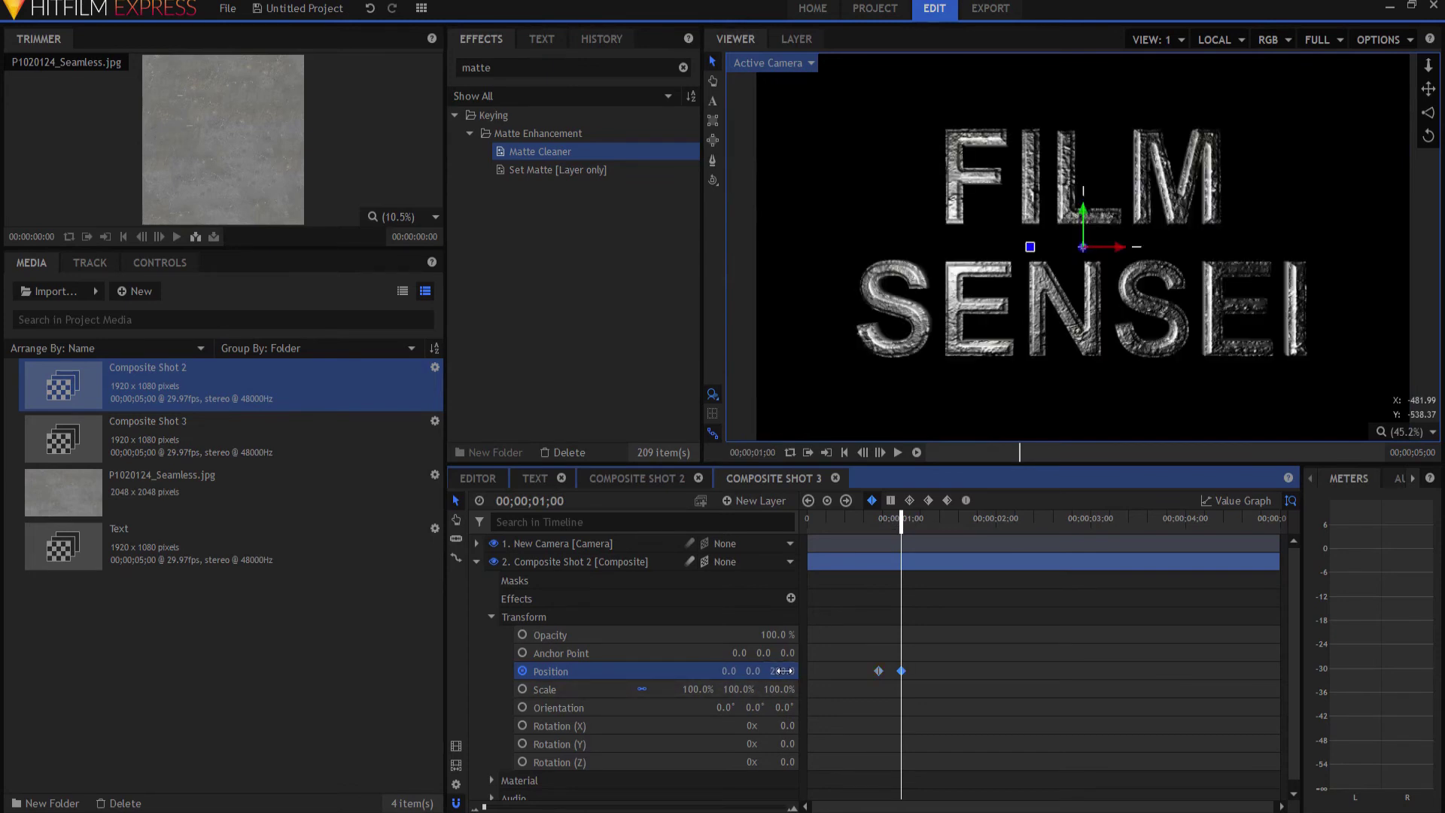
pyautogui.click(1187, 524)
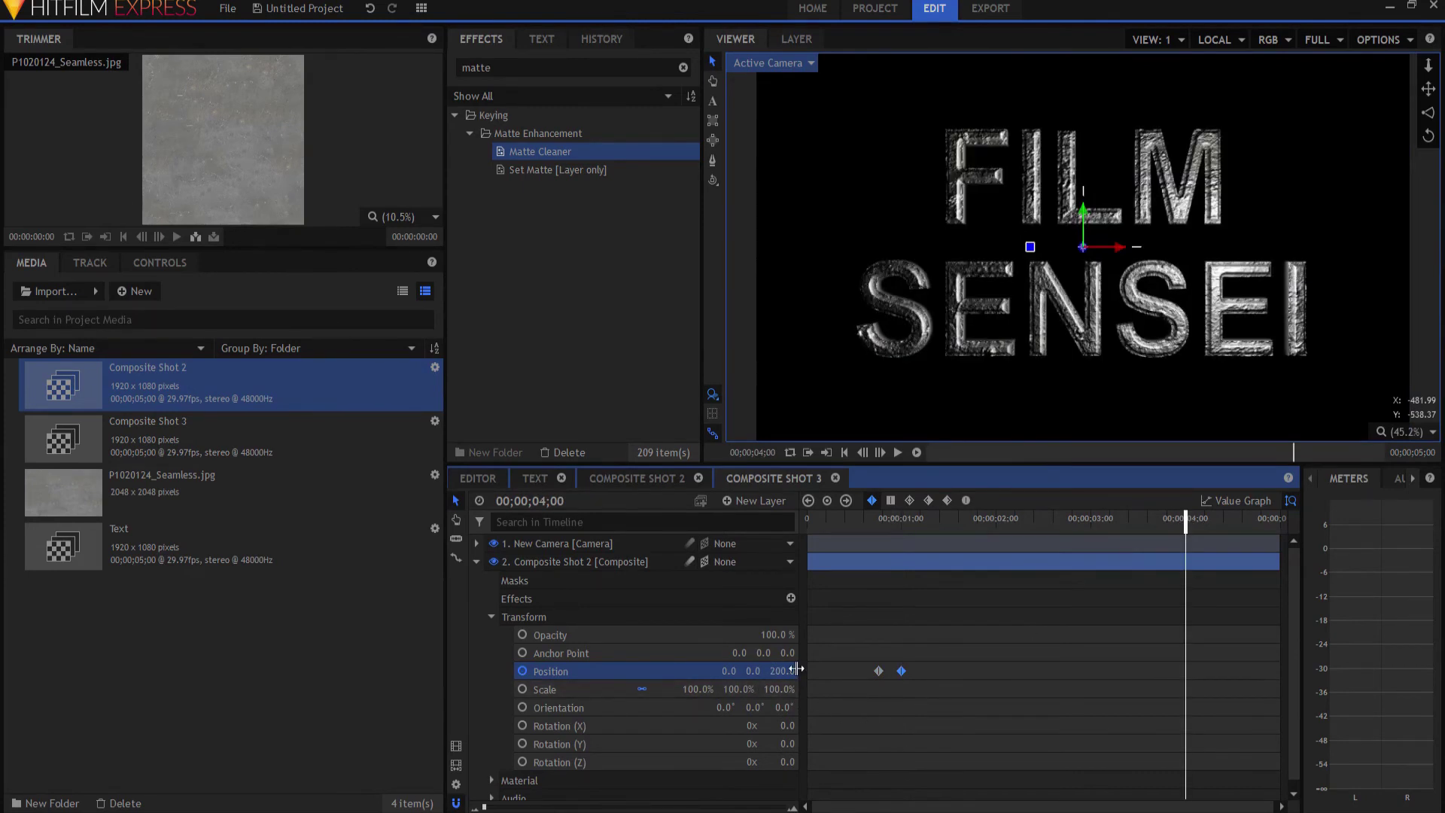
pyautogui.click(771, 671)
pyautogui.write('-200')
pyautogui.press('Return')
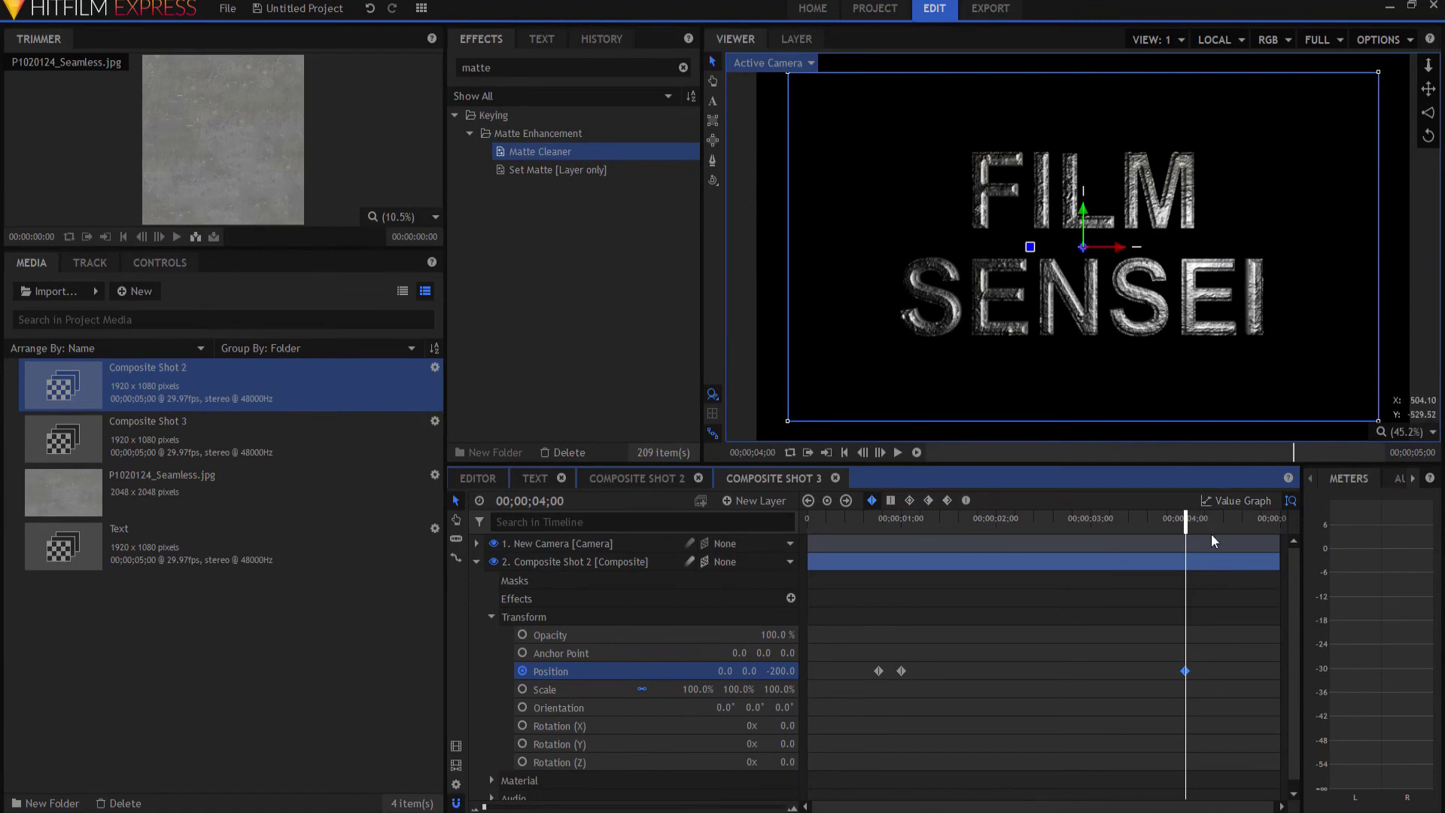
# Set Position Z to -50000 at 4;07 and trim the layer's out-point there.
pyautogui.press('space')
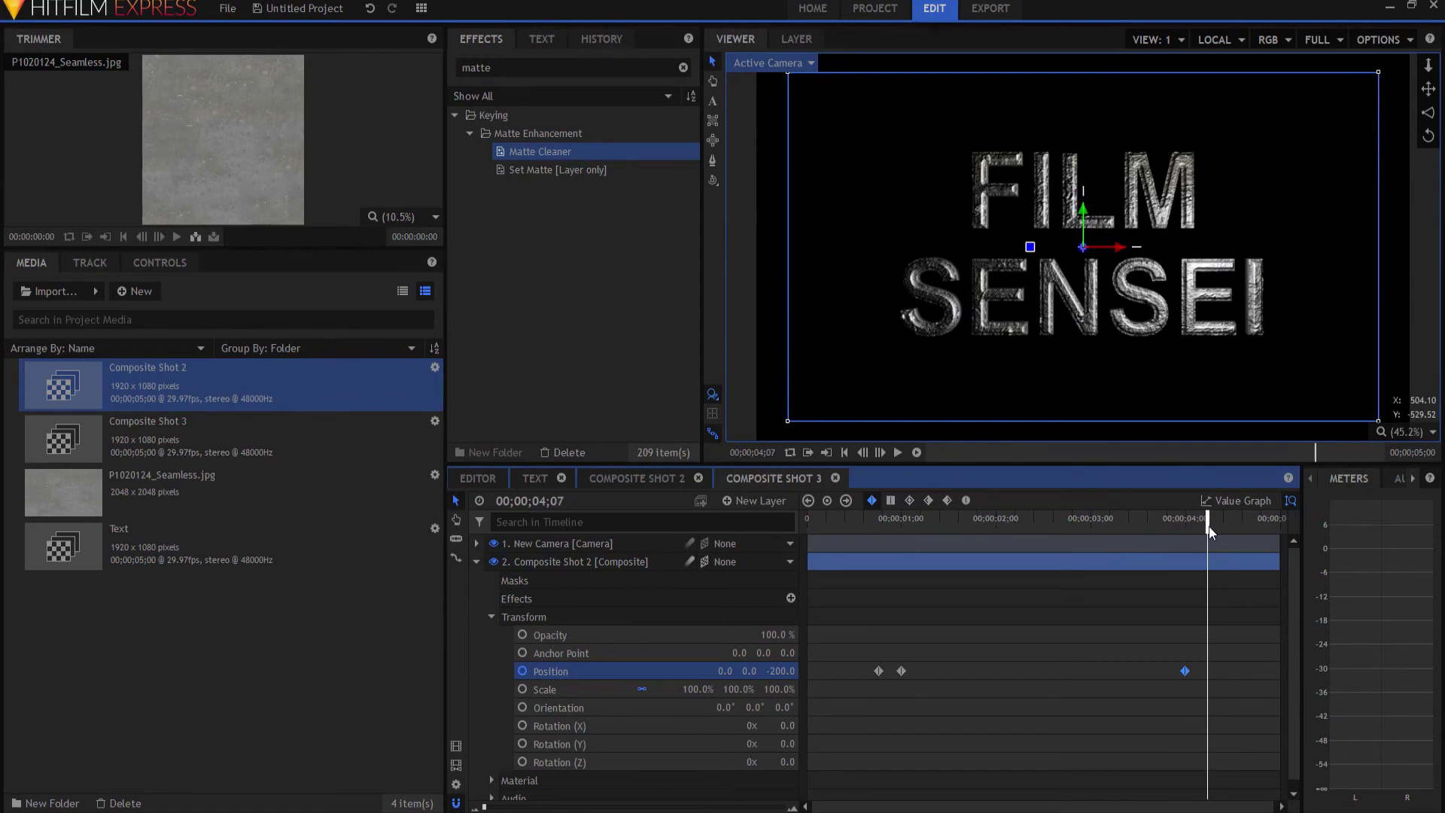
pyautogui.click(781, 671)
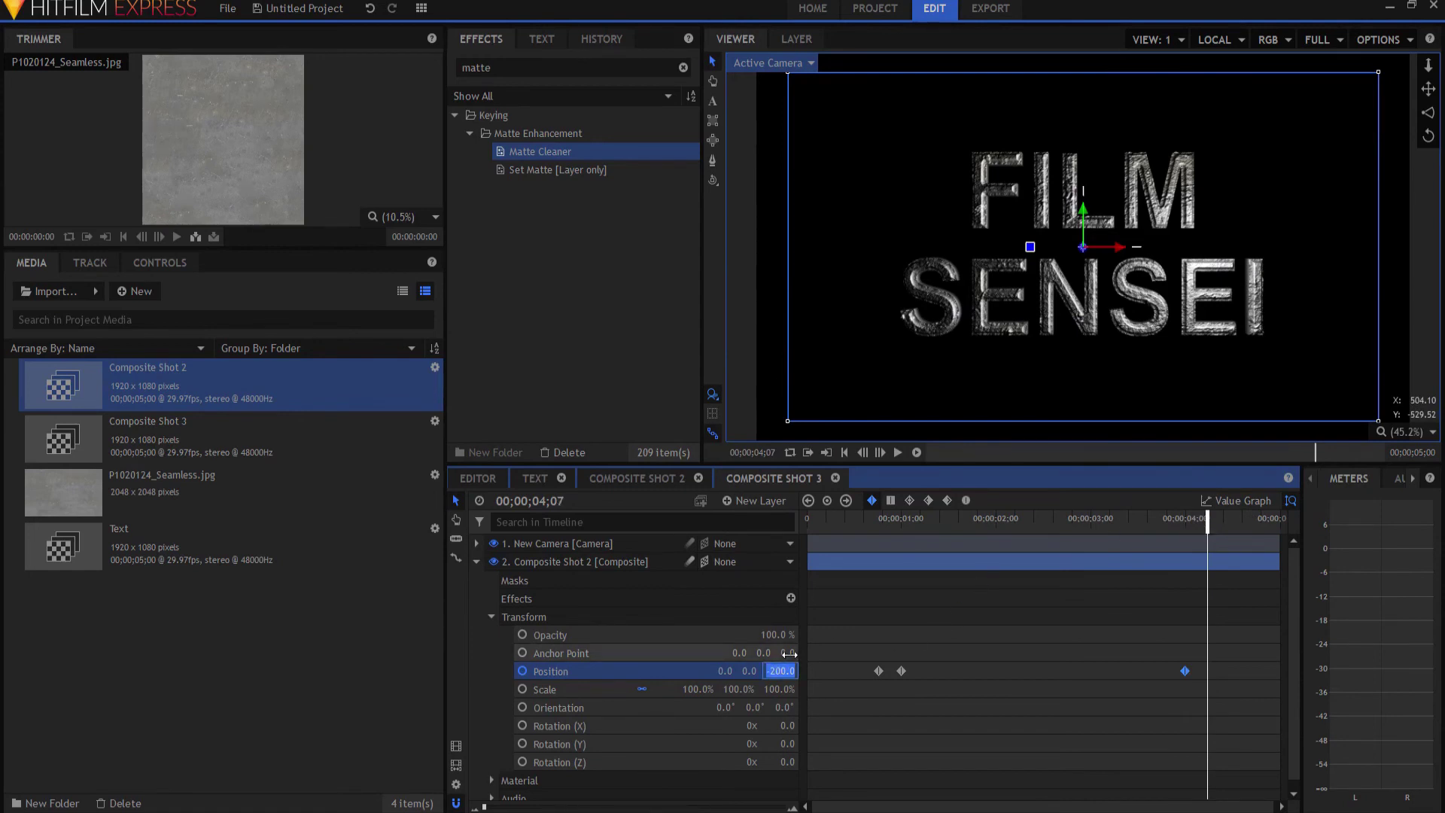
pyautogui.write('-5')
pyautogui.press('Return')
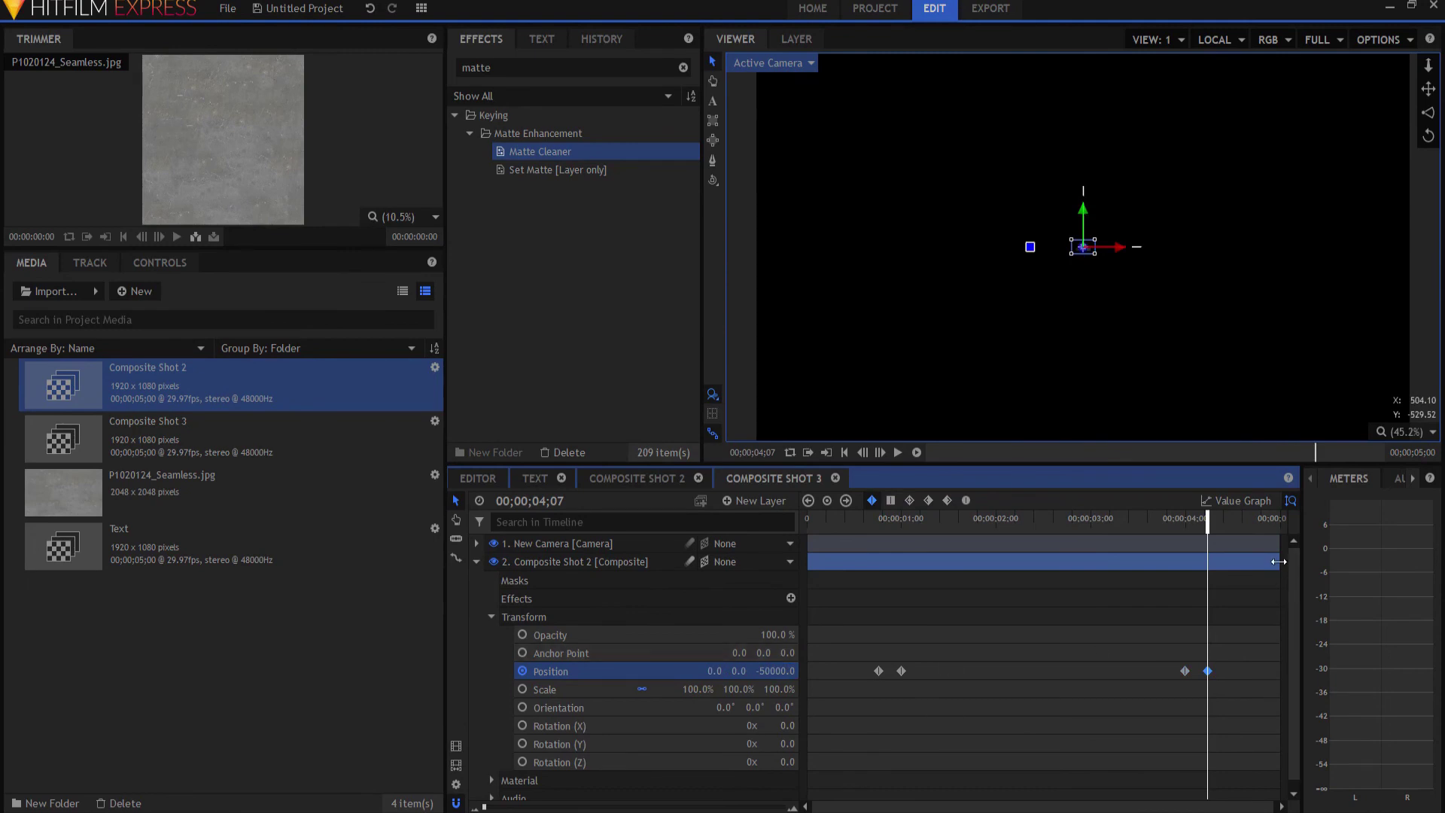
pyautogui.moveTo(1278, 562); pyautogui.dragTo(1208, 562)
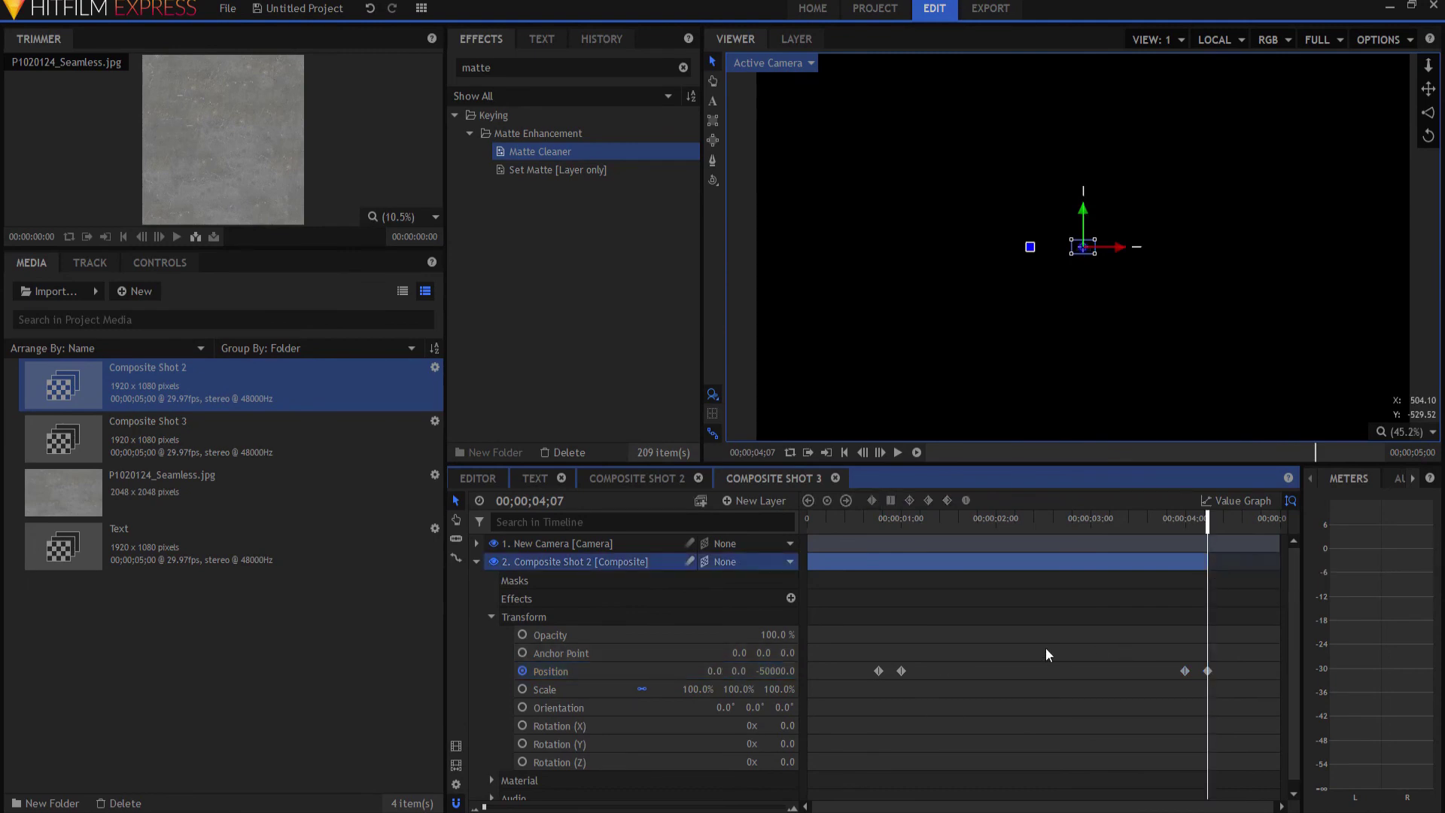
pyautogui.click(474, 562)
# Turn on motion blur for Composite Shot 2, then RAM-preview and play the fly-in from the start.
pyautogui.click(554, 635)
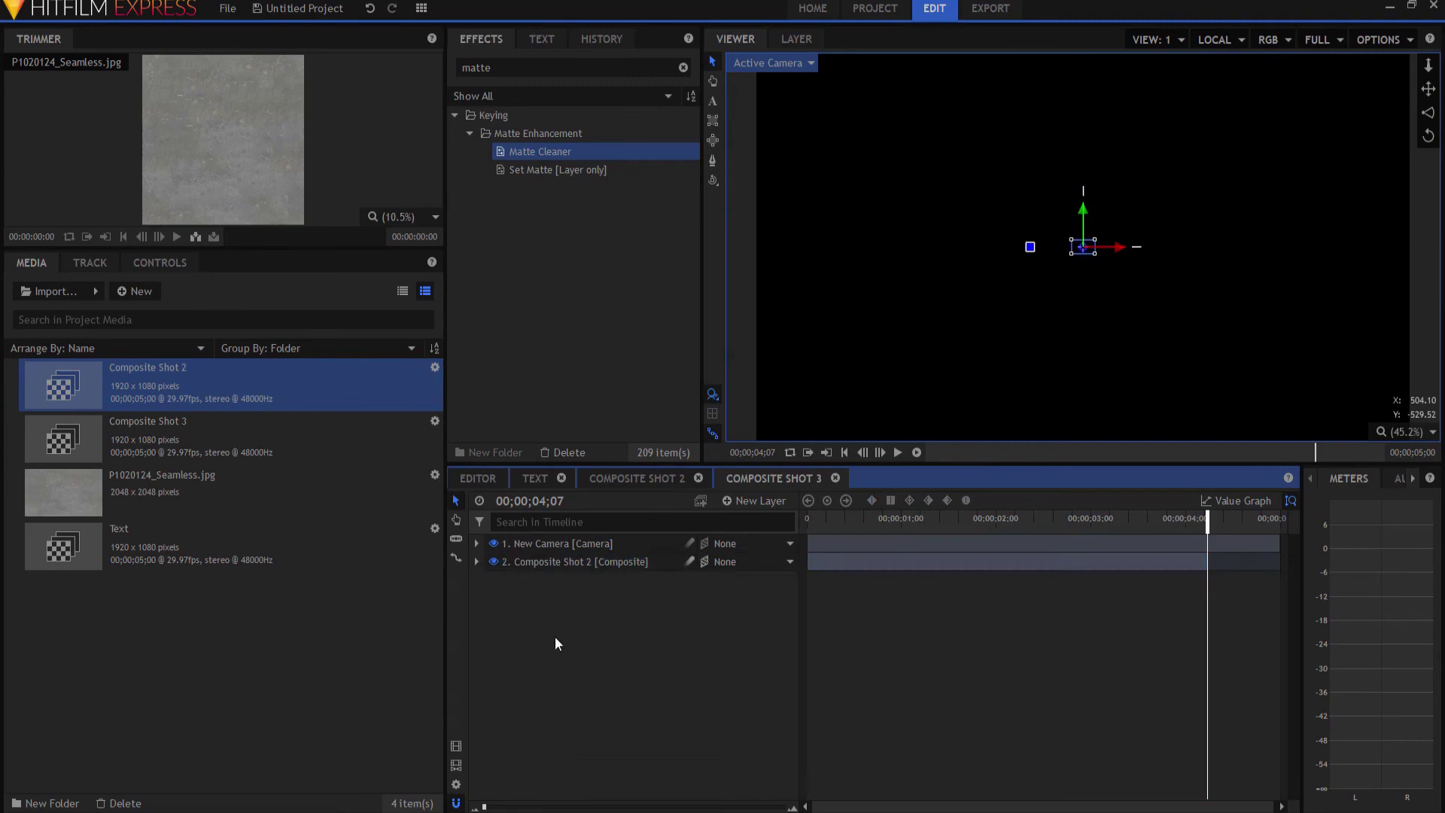
pyautogui.click(690, 562)
pyautogui.click(844, 451)
pyautogui.click(917, 452)
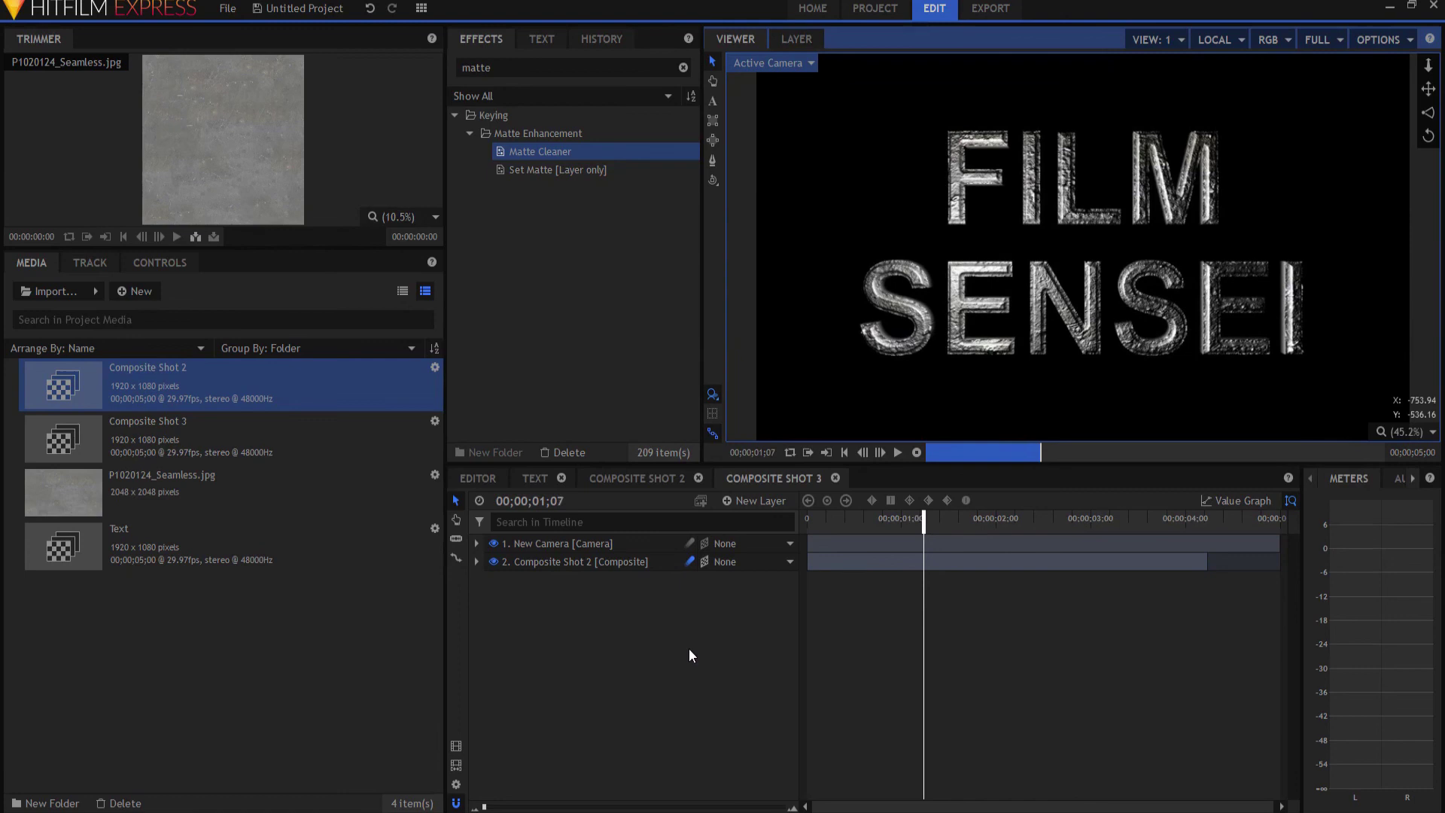
pyautogui.click(897, 453)
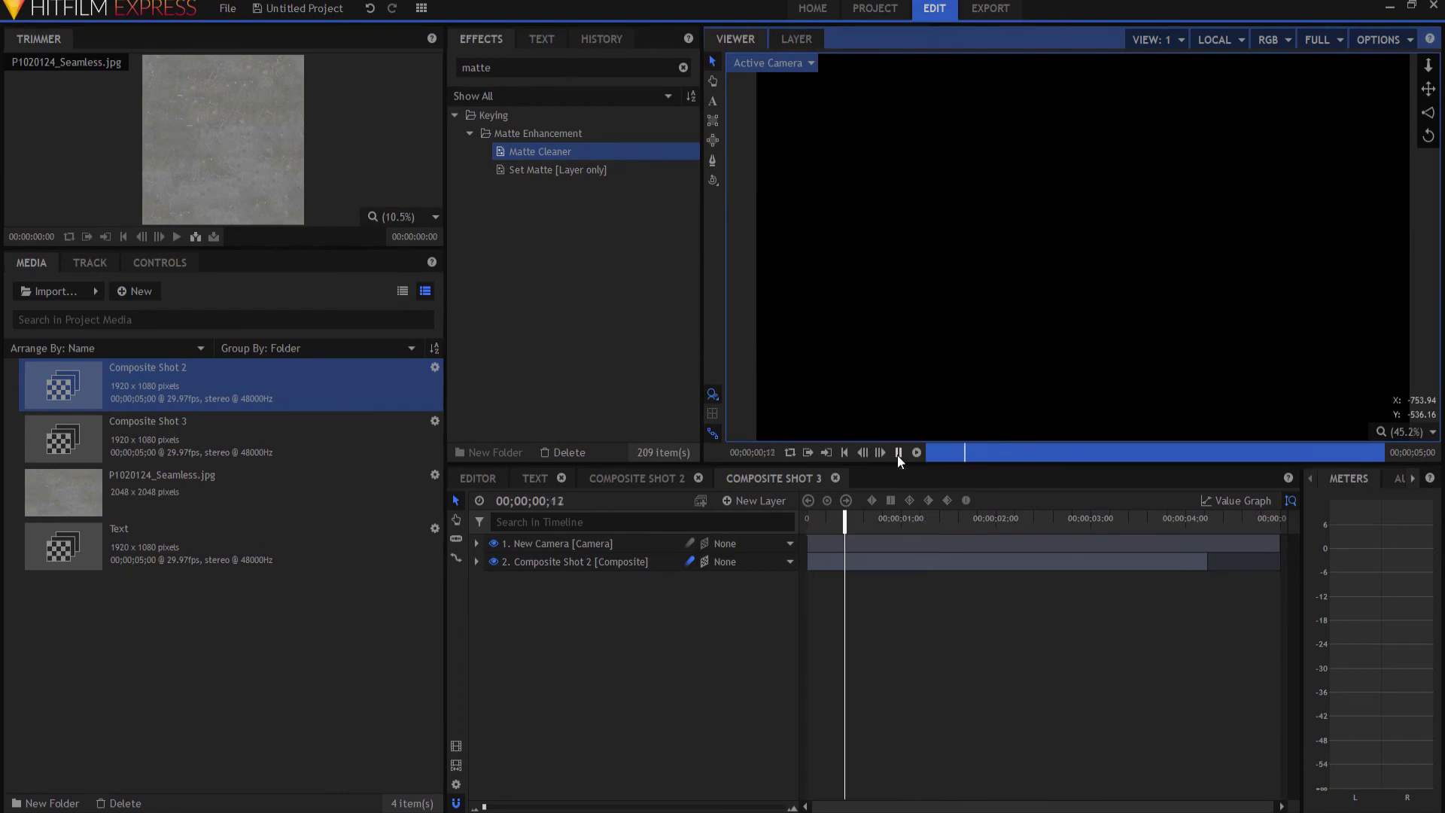